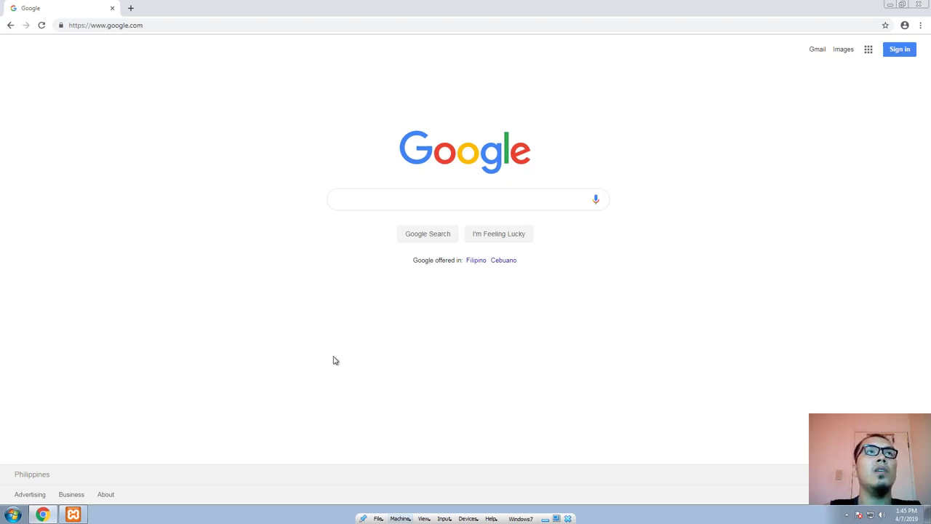
Step: Open a blank browser tab and browse to the C:\xampp\htdocs folder in a new file explorer window
click(131, 8)
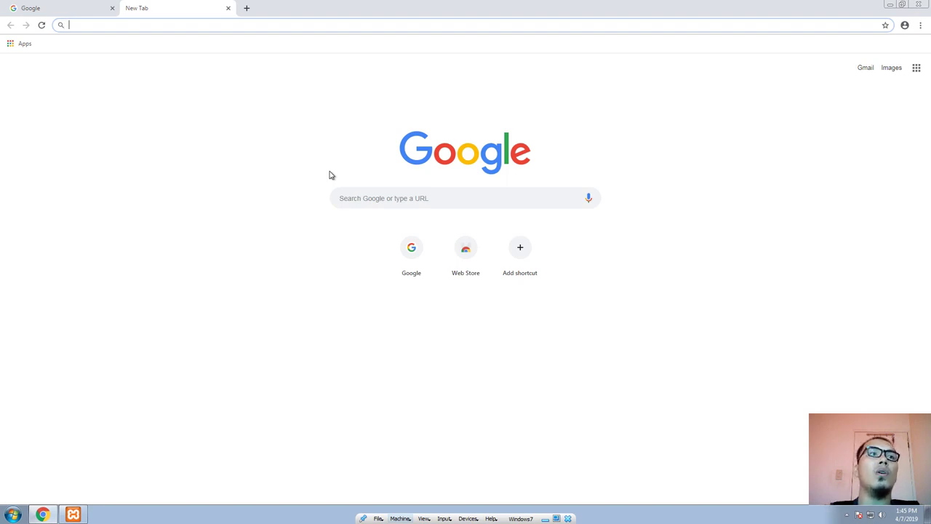
key(super+e)
double_click(389, 172)
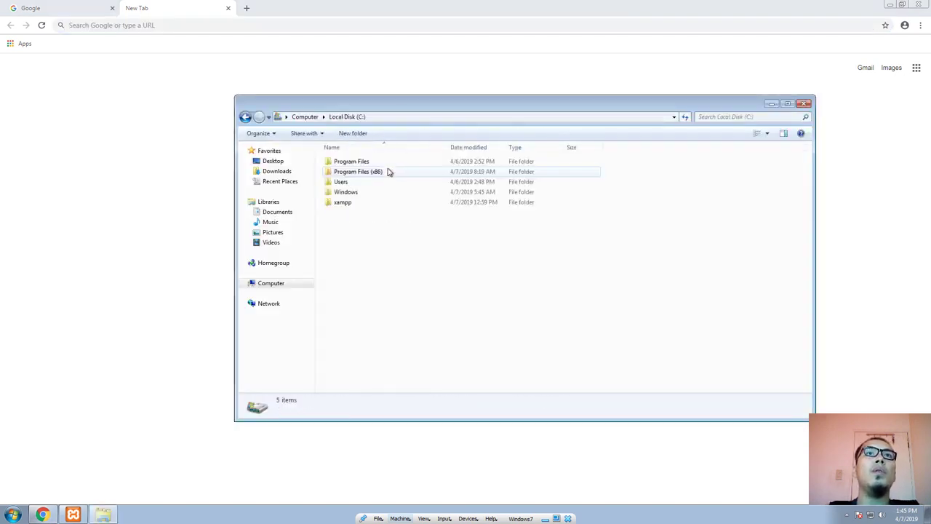
double_click(352, 203)
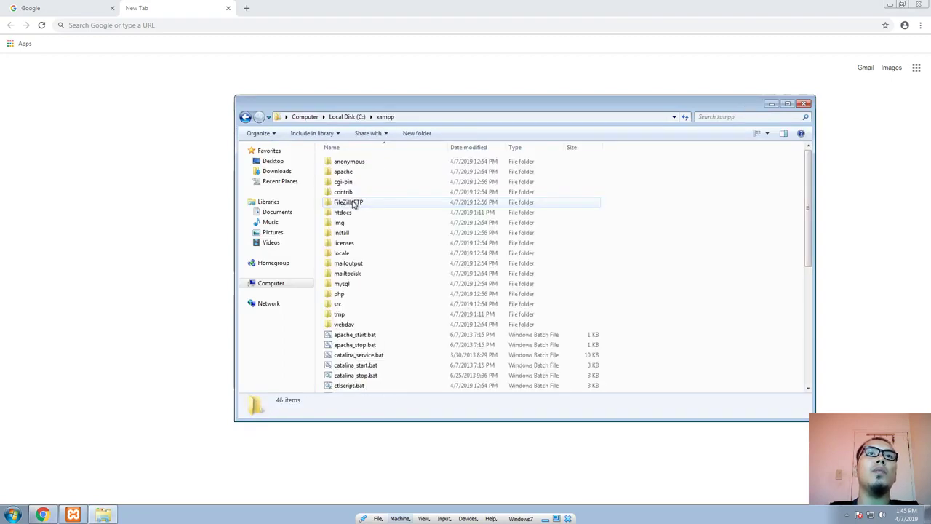
double_click(367, 216)
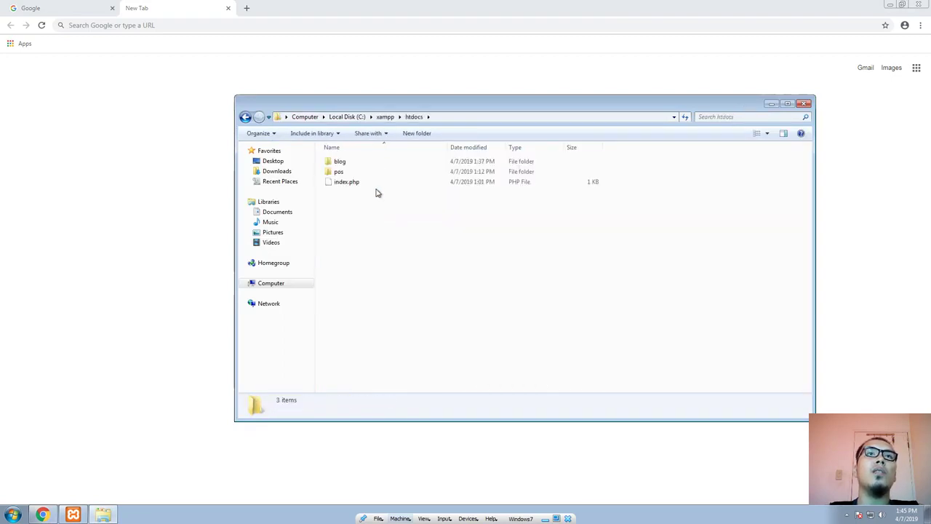
click(399, 117)
click(398, 116)
drag(418, 106, 358, 133)
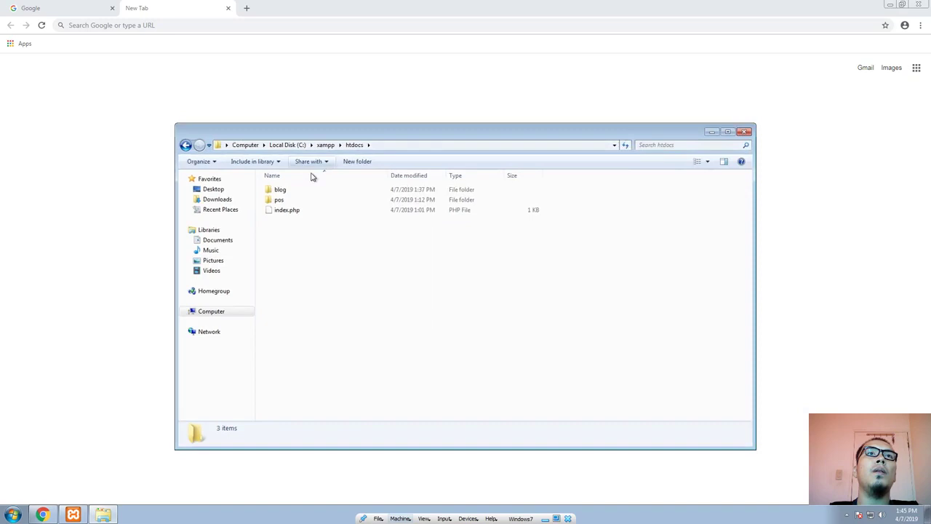
Step: Load localhost/blog in the browser and return to the htdocs folder window
click(220, 26)
text(localhost)
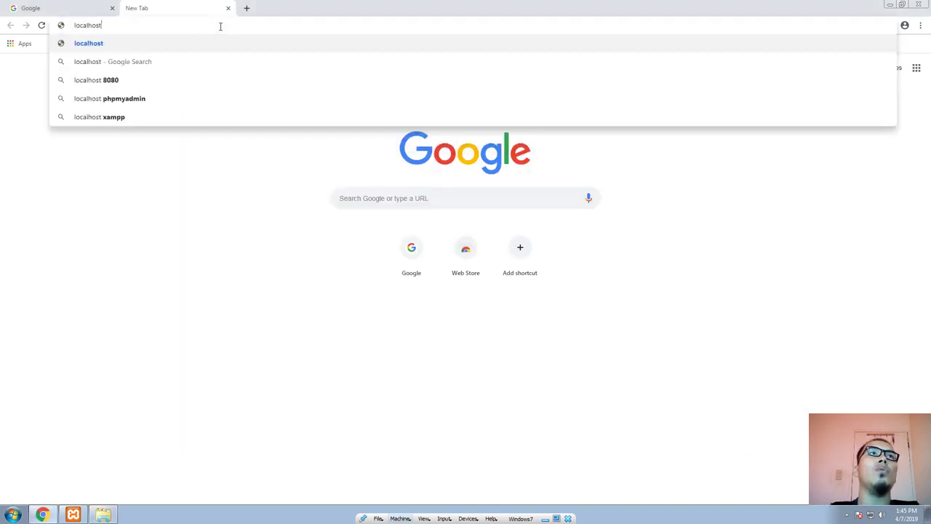
text(/blog)
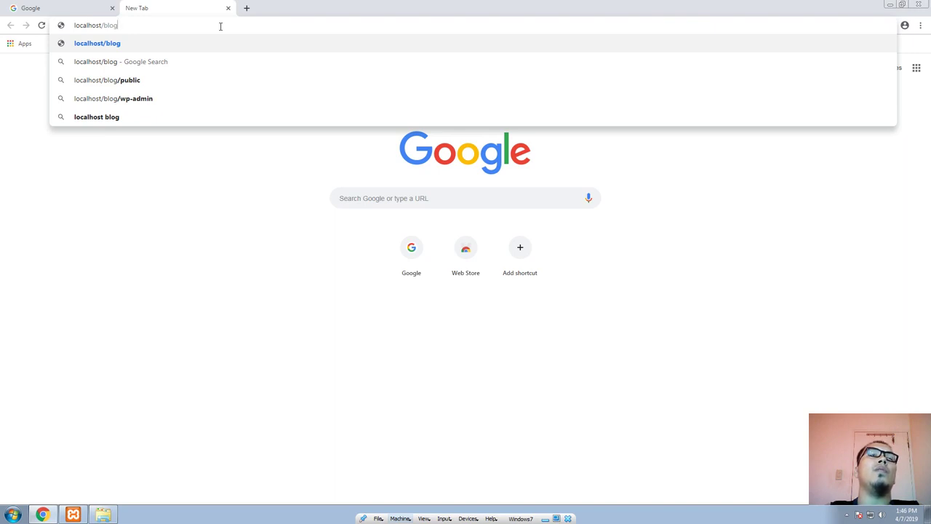
key(Return)
key(alt+Tab)
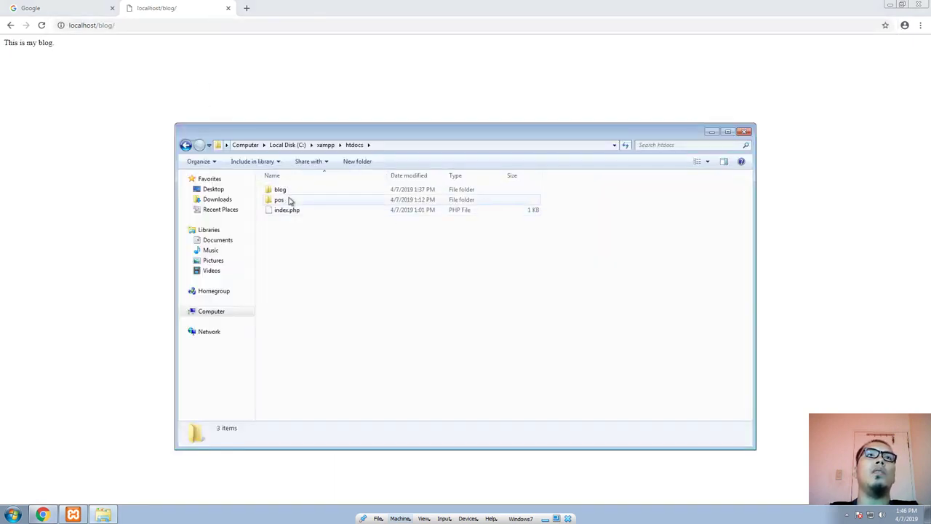
Step: Shorten the browser address to localhost without loading it, and bring the htdocs folder window back to the front
click(108, 27)
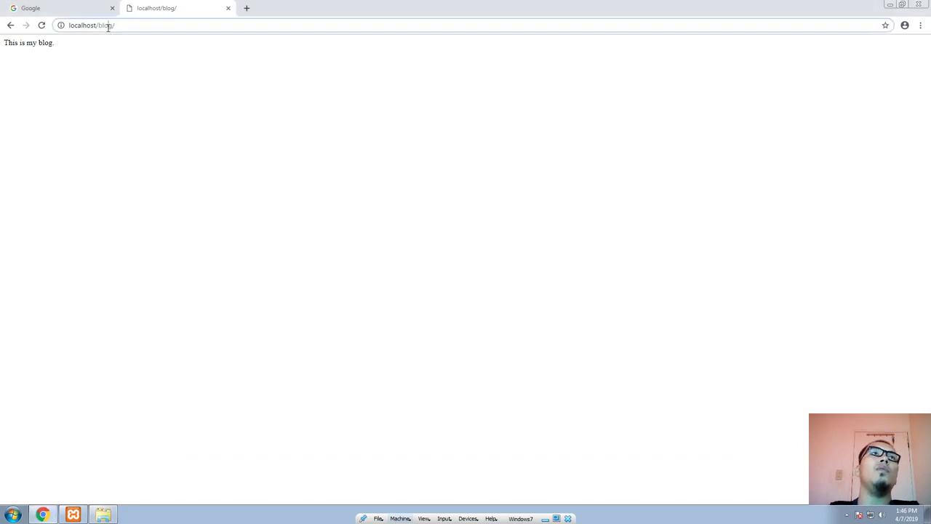
drag(133, 30, 97, 28)
key(BackSpace)
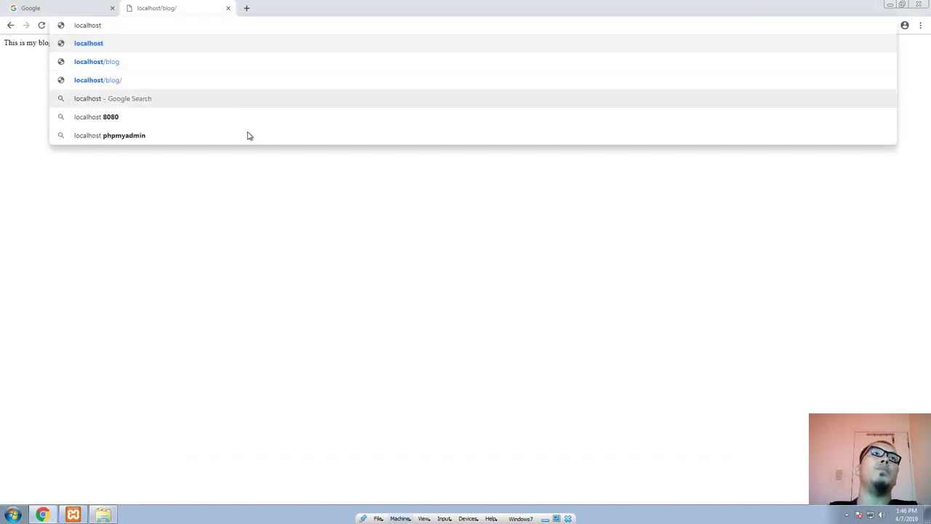
key(alt+Tab)
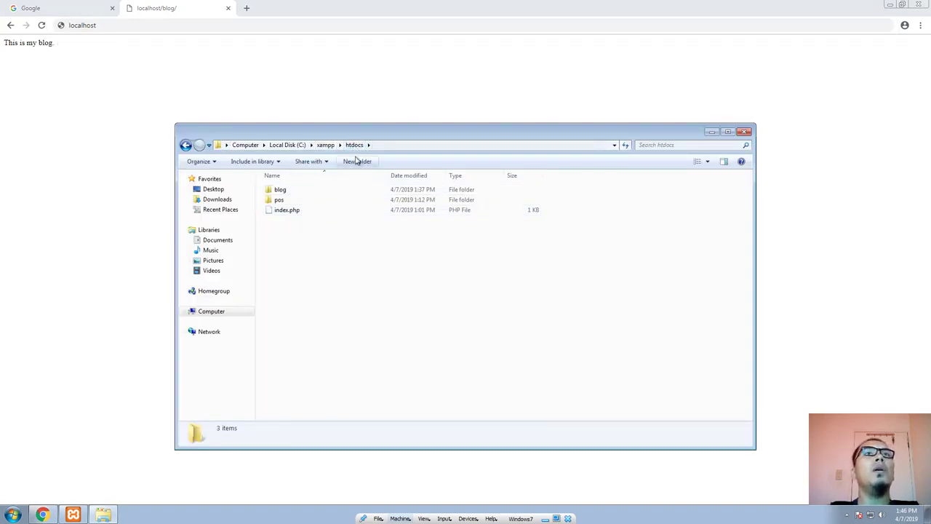
drag(367, 129, 352, 131)
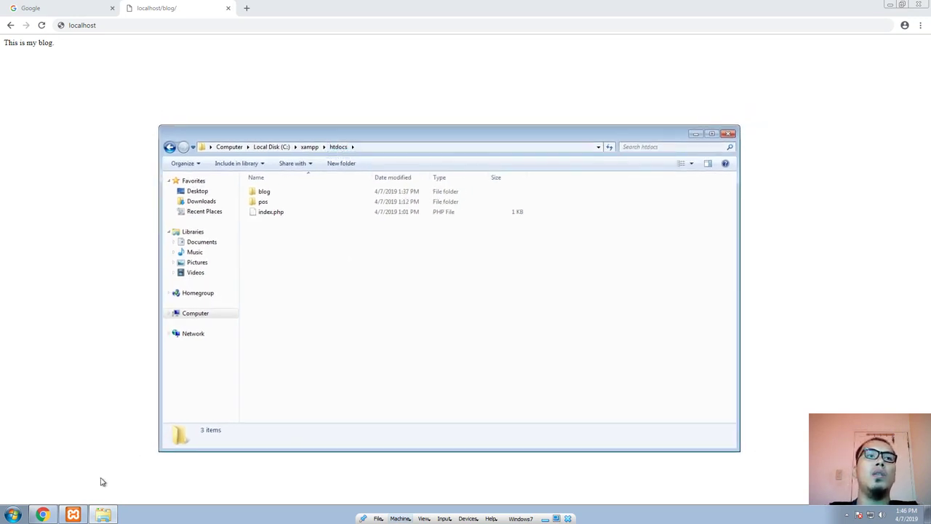
Step: Bring up the XAMPP Control Panel, view Apache's list of configuration files, and dismiss it
click(73, 514)
drag(415, 149, 528, 139)
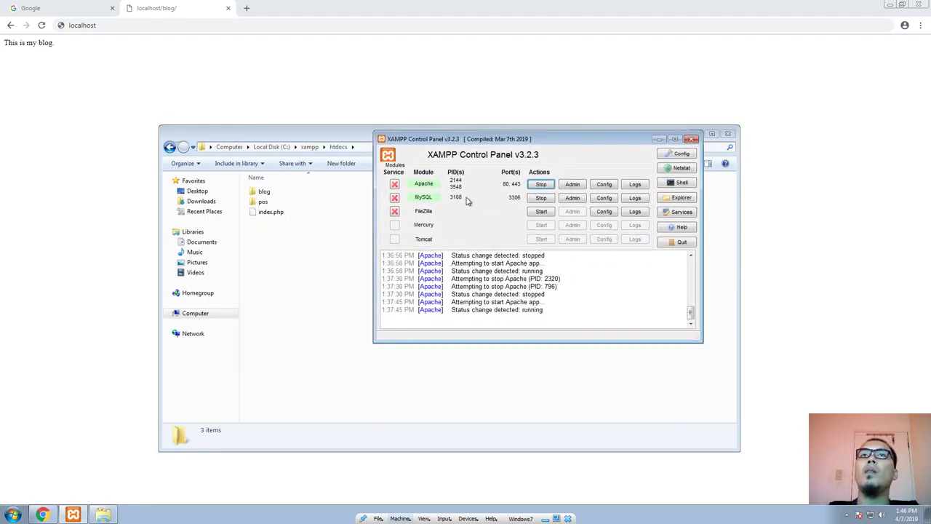
click(606, 186)
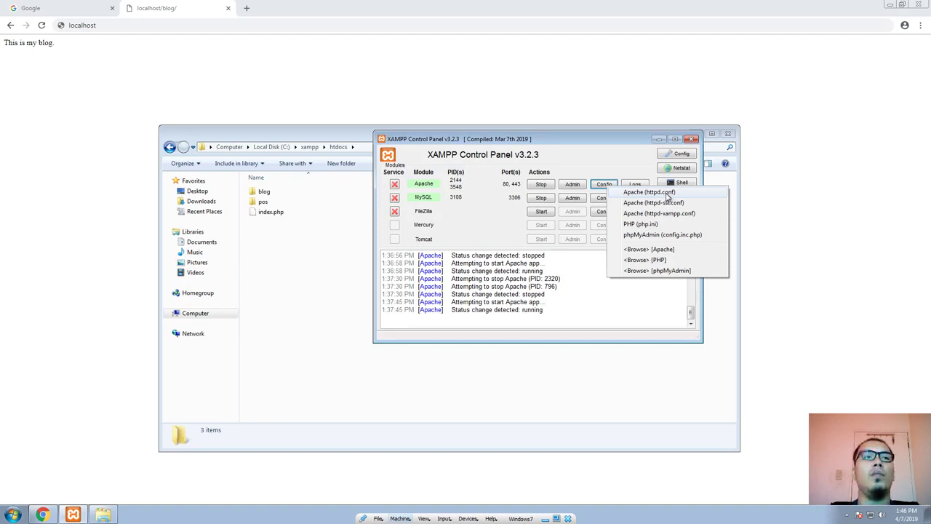
click(83, 239)
Step: Browse to C:\xampp\apache\conf in a new file explorer window and select httpd.conf
key(super+e)
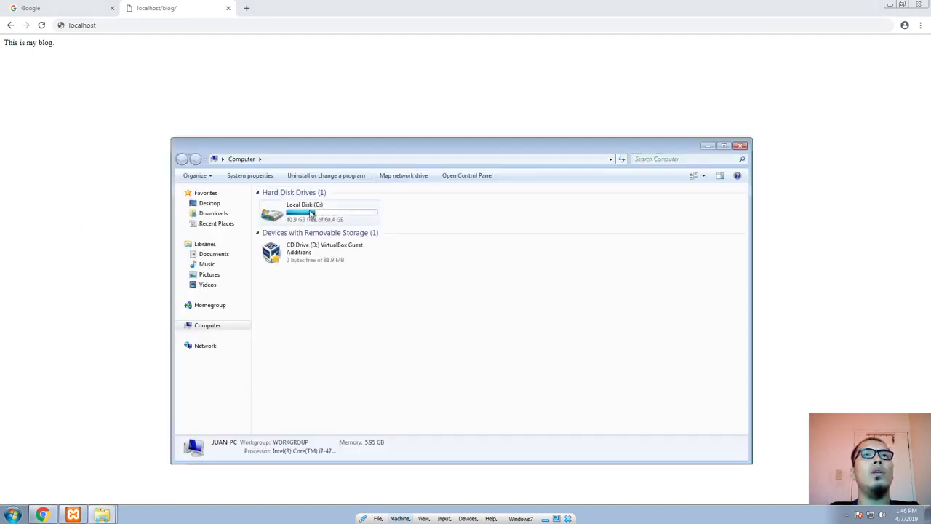
double_click(311, 213)
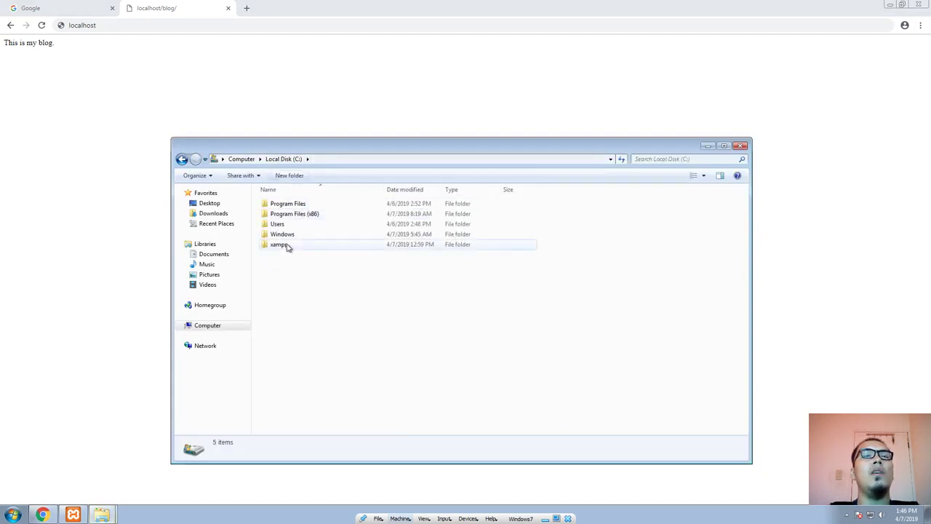
double_click(287, 245)
double_click(293, 214)
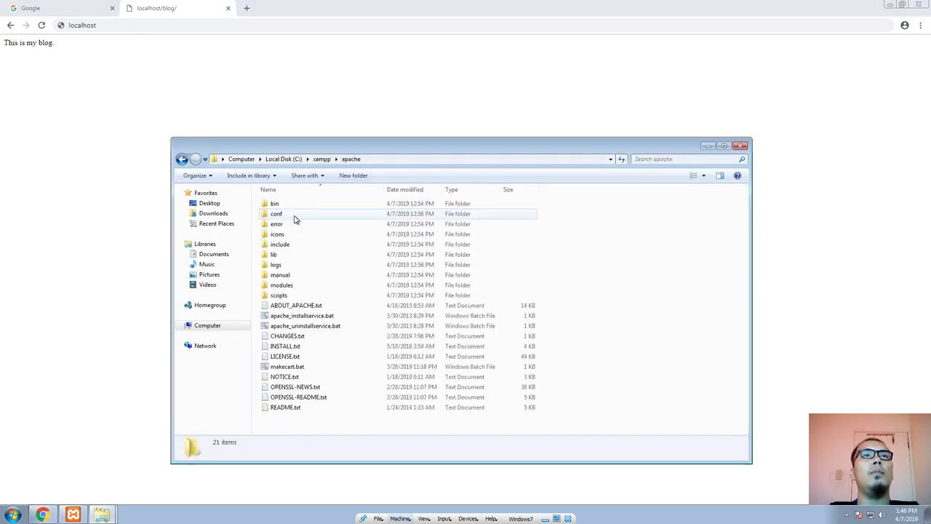
double_click(294, 218)
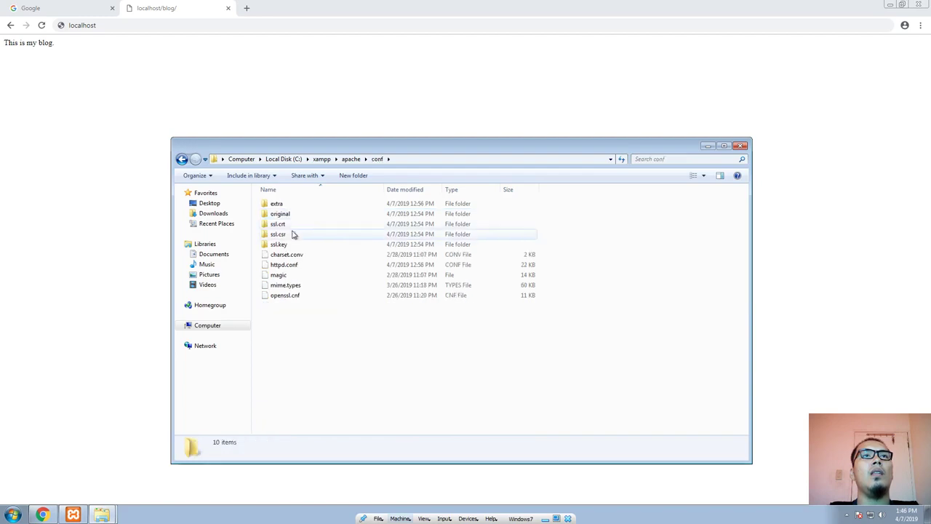
click(291, 266)
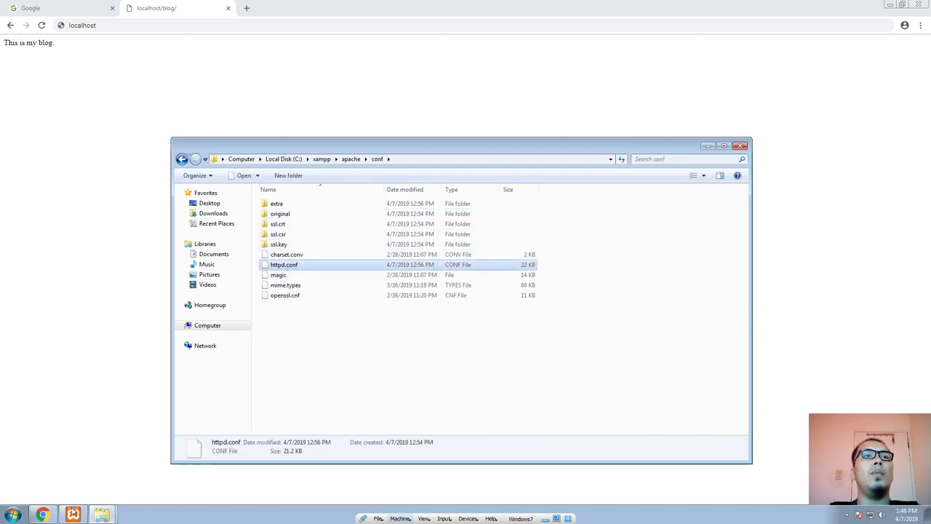
Step: Review Apache's configuration file list in the XAMPP Control Panel again and return to httpd.conf in the conf folder
click(72, 515)
click(603, 184)
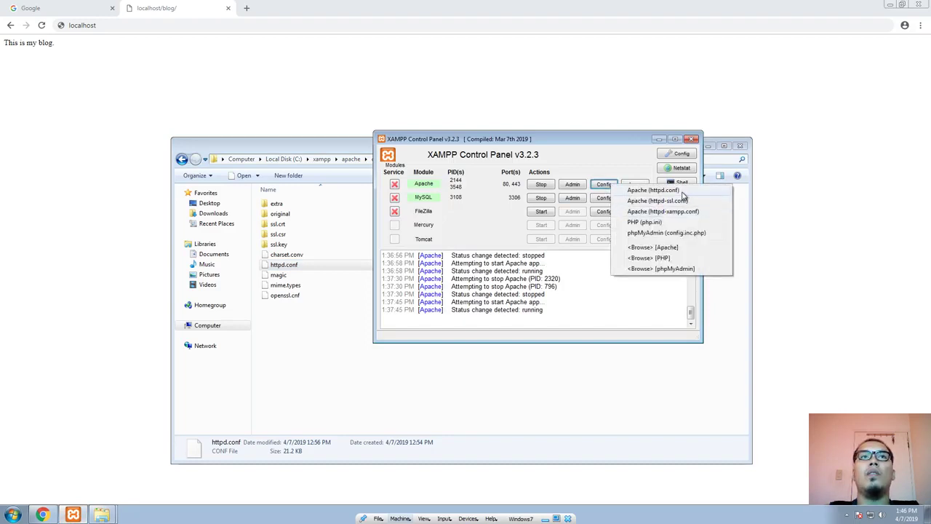
click(261, 325)
click(280, 265)
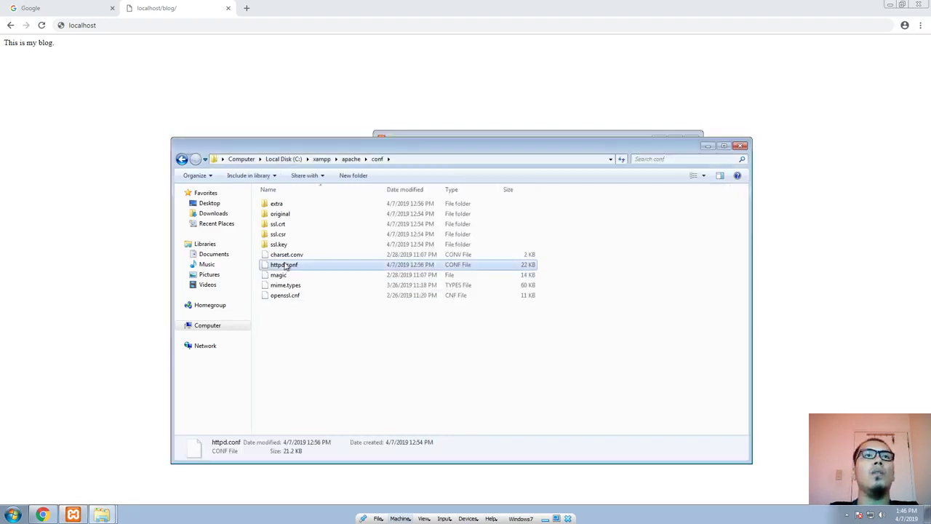
Step: Try to open httpd.conf using the Web service to find the correct program, and close the search page
right_click(286, 266)
click(308, 269)
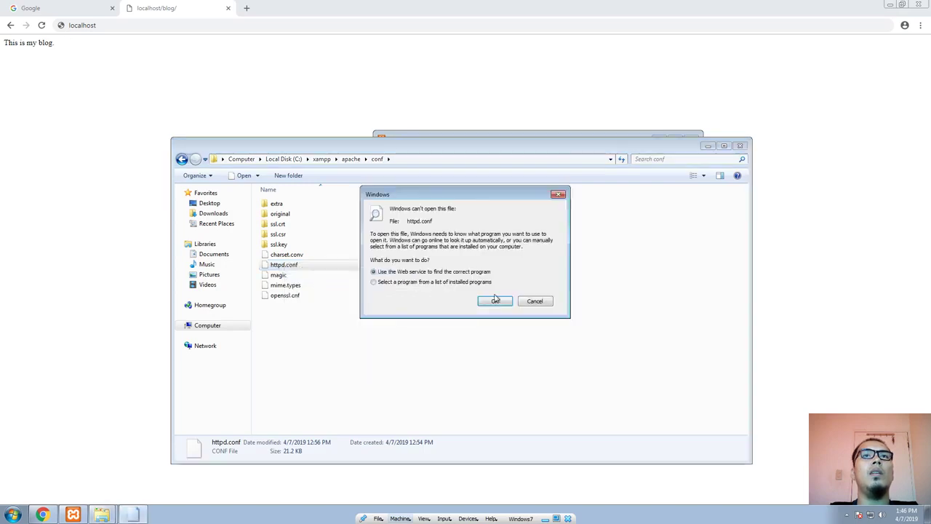
click(489, 300)
click(344, 8)
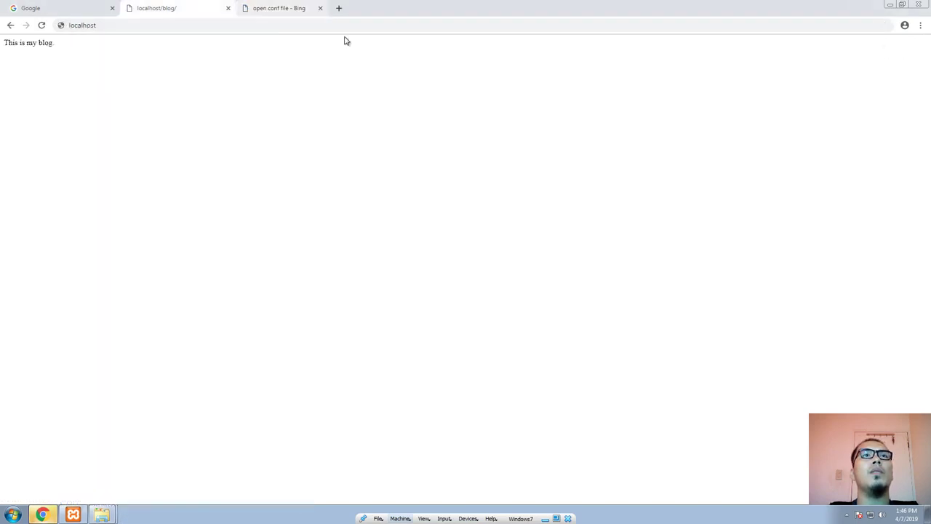
key(alt+Tab)
right_click(289, 264)
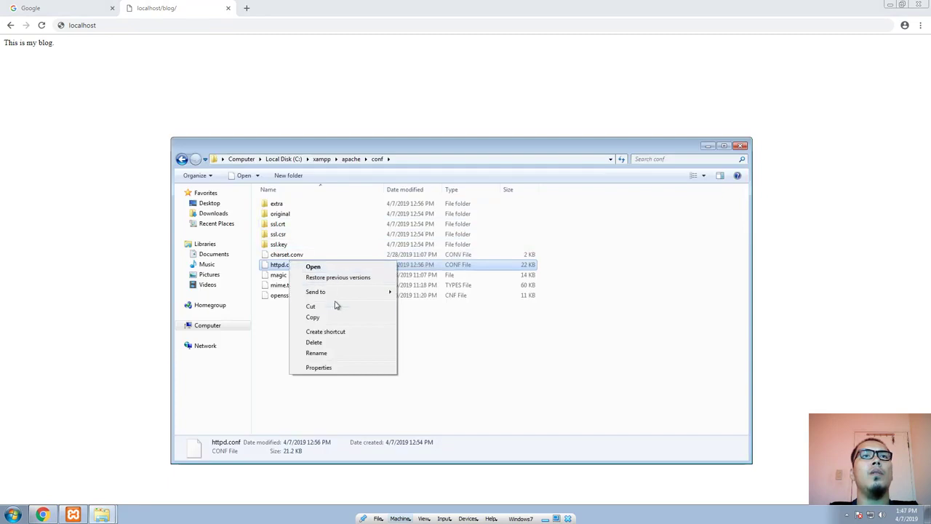
click(110, 436)
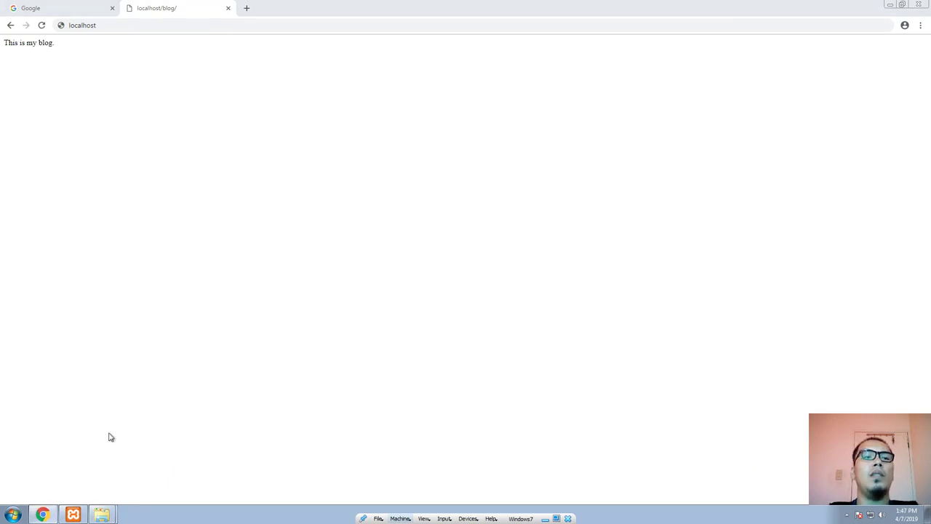
Step: Launch Notepad with a blank document
key(super+e)
key(super)
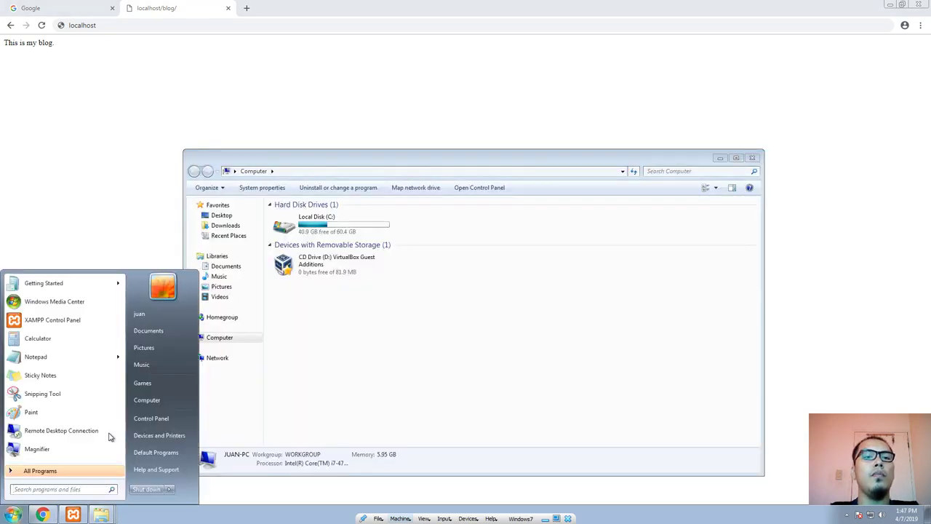
key(super+r)
text(notepad)
key(Return)
Step: Place Notepad beside the conf folder window, load httpd.conf from that folder into it, and reposition the editor
key(alt+Tab)
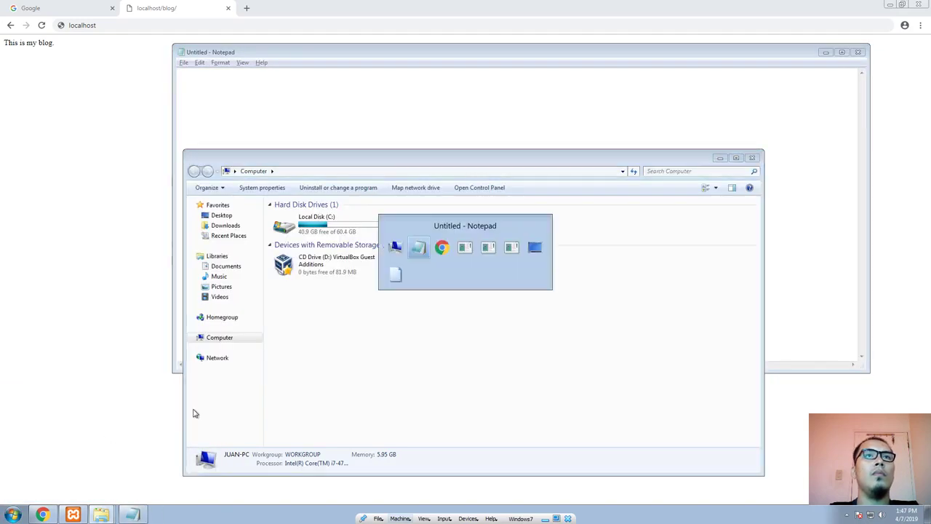
key(alt+Tab)
key(alt+Tab)
key(alt+Tab)
key(alt+Tab)
key(alt+Tab)
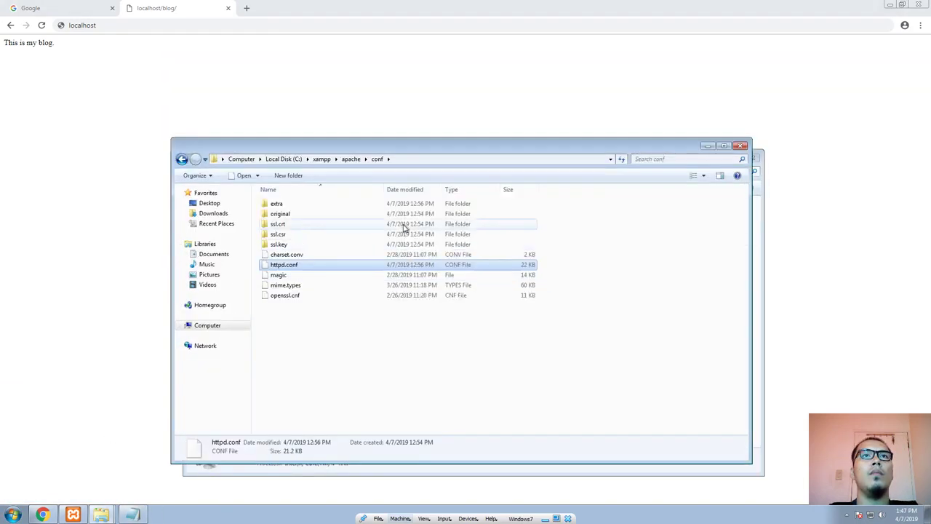
key(alt+Tab)
drag(298, 56, 475, 44)
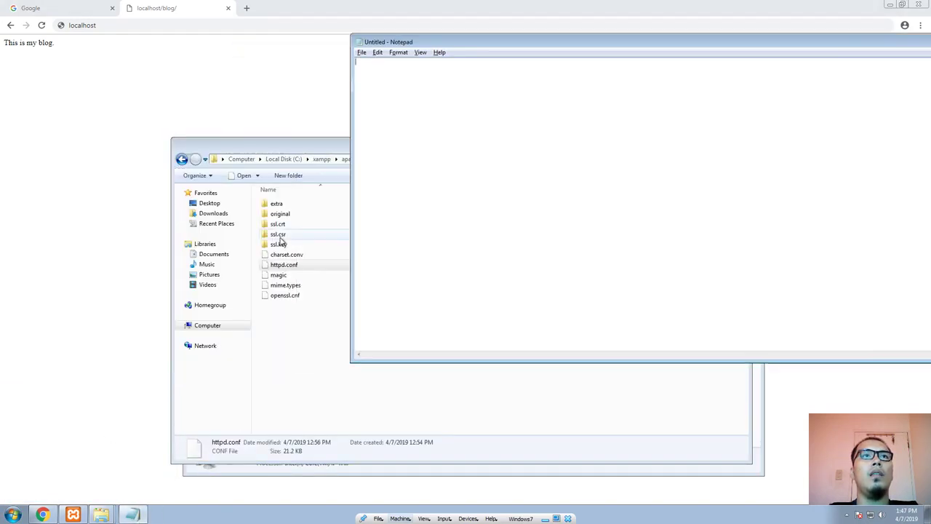
drag(283, 264, 422, 233)
drag(331, 24, 349, 14)
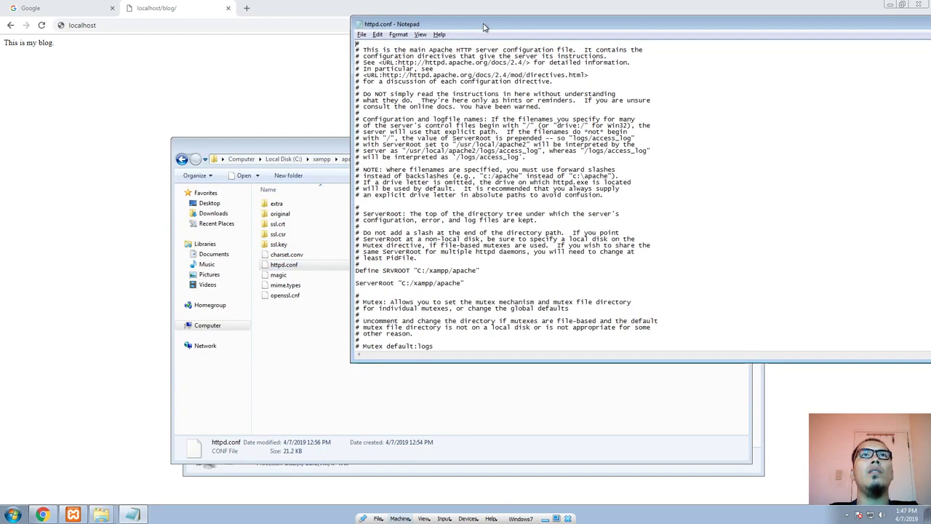
drag(484, 24, 300, 40)
Step: Look through httpd.conf for the server directory settings and highlight the ServerRoot line
scroll(323, 261, down, 2)
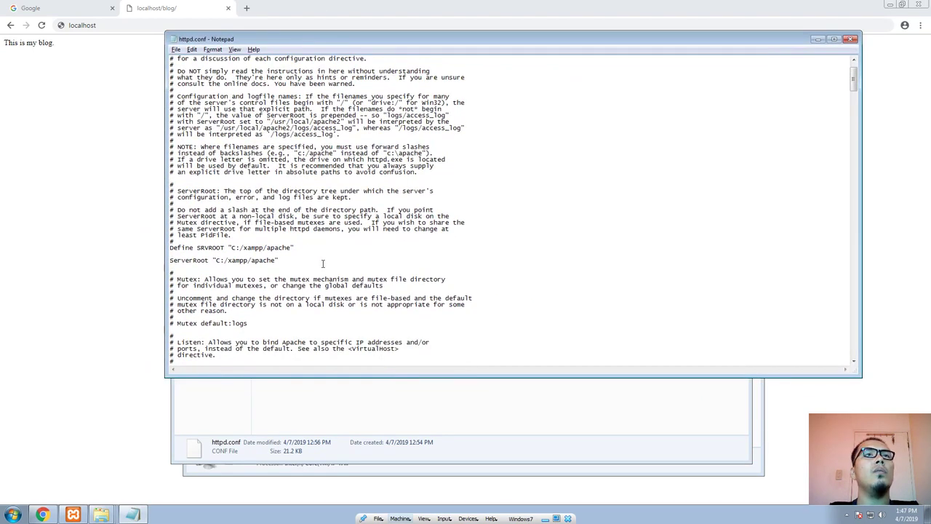
scroll(323, 264, down, 18)
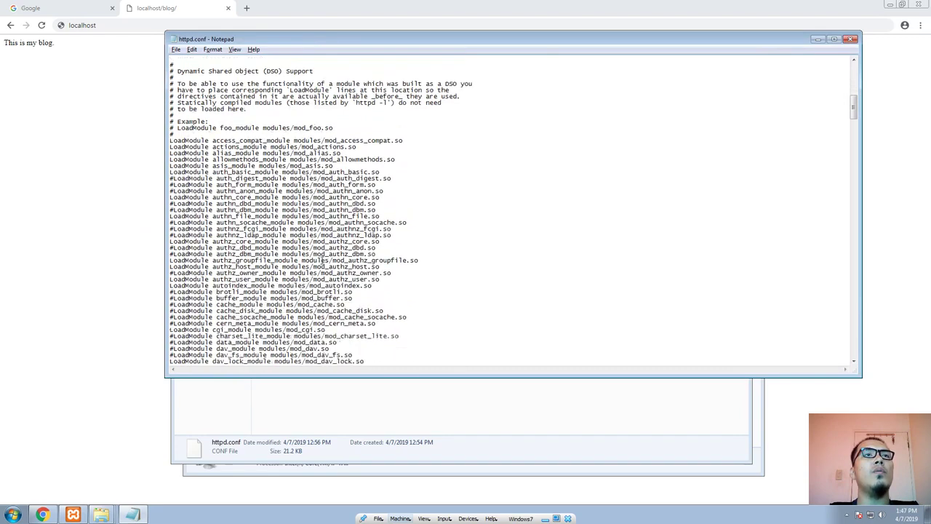
scroll(323, 262, up, 15)
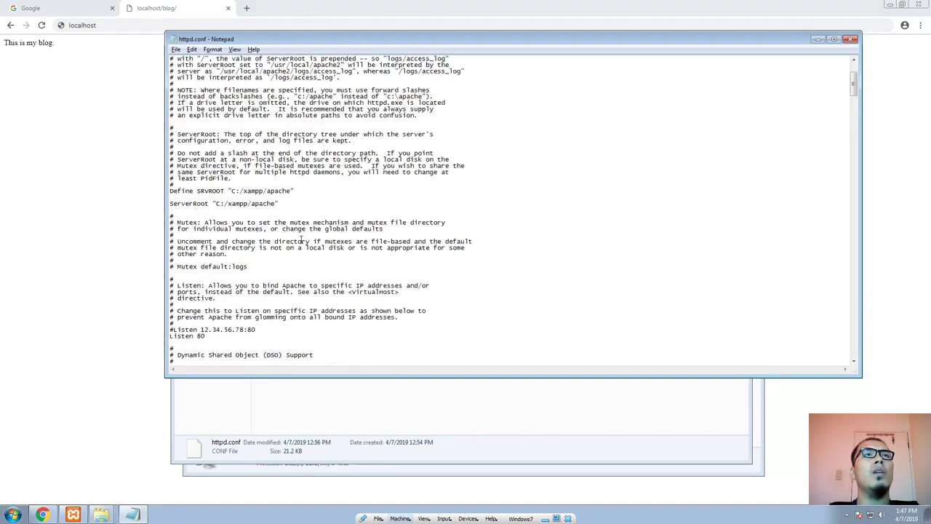
scroll(300, 240, up, 2)
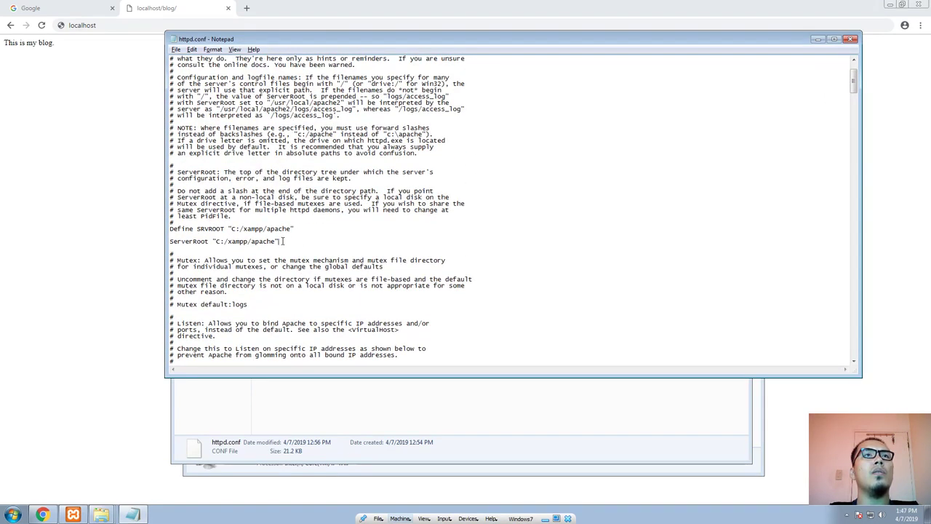
drag(283, 241, 170, 240)
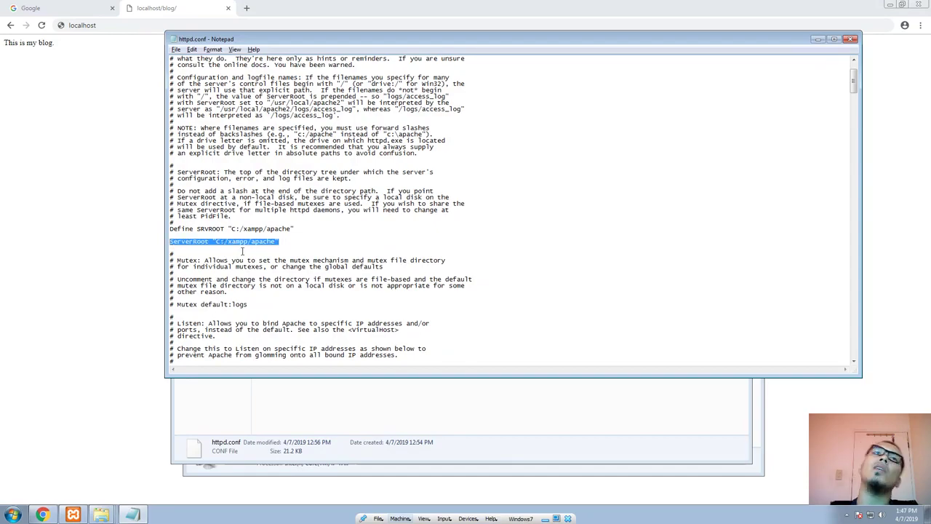
Step: Find the DocumentRoot setting in httpd.conf and highlight the DocumentRoot and Directory lines for C:/xampp/htdocs
scroll(243, 260, down, 20)
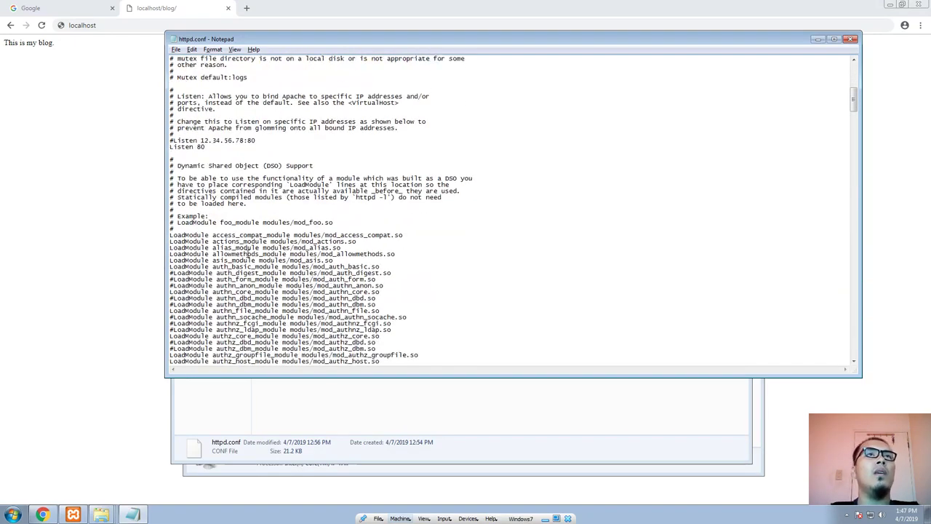
scroll(249, 254, down, 20)
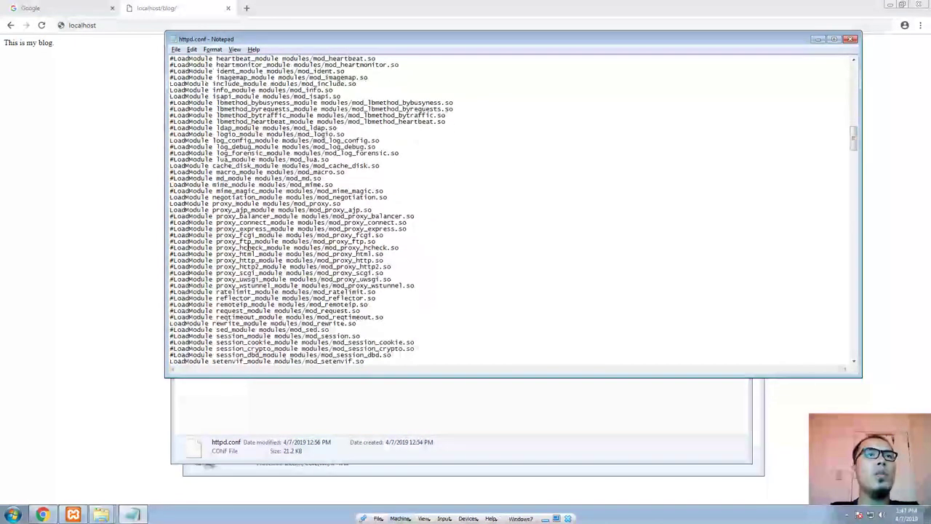
scroll(246, 249, down, 11)
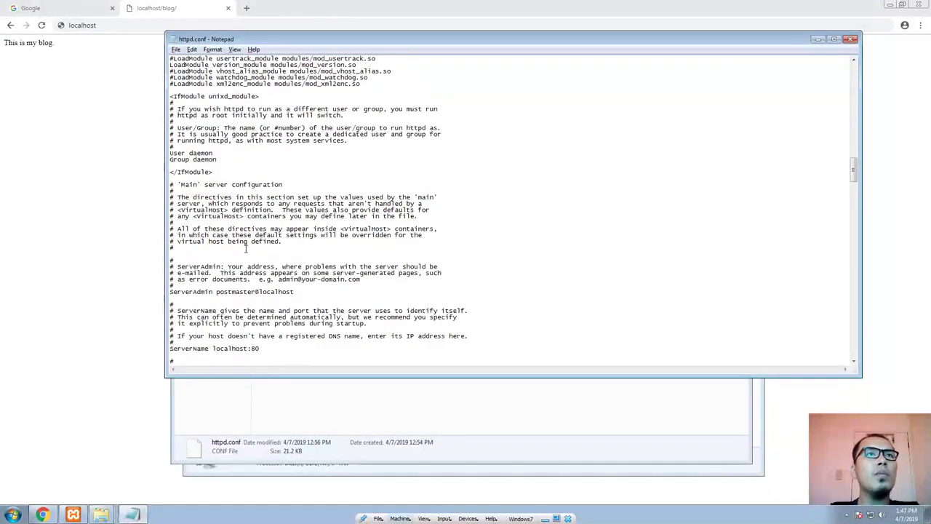
scroll(245, 249, down, 8)
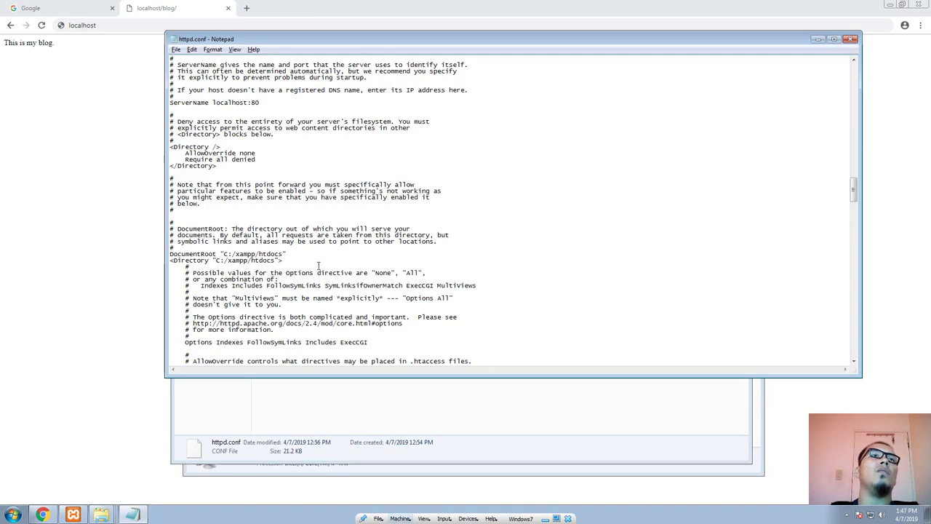
drag(188, 266, 159, 254)
drag(284, 261, 168, 254)
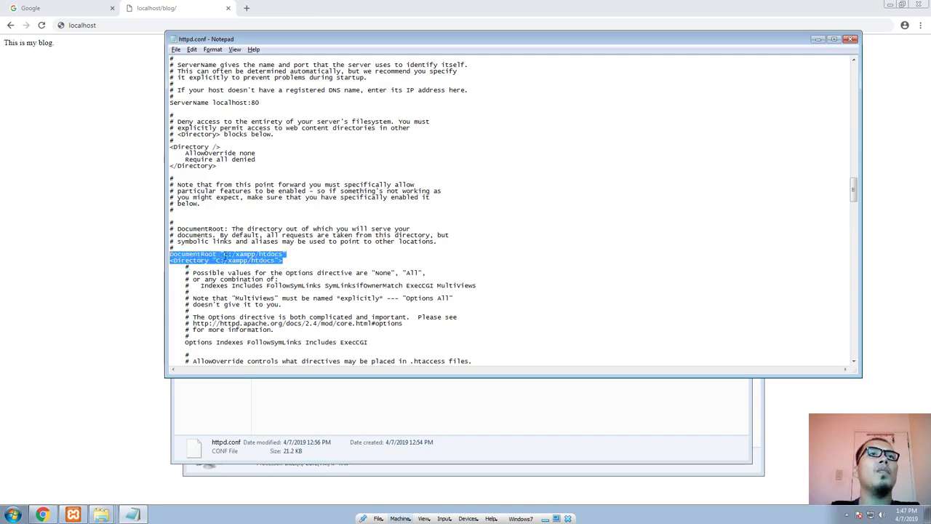
Step: Bring the folder windows forward and open the htdocs folder inside xampp
click(405, 395)
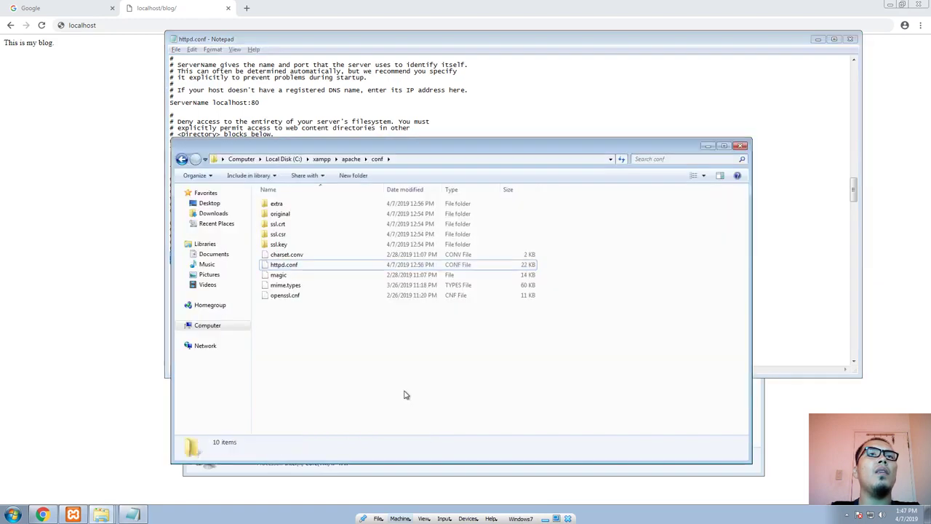
drag(337, 170, 349, 207)
click(333, 200)
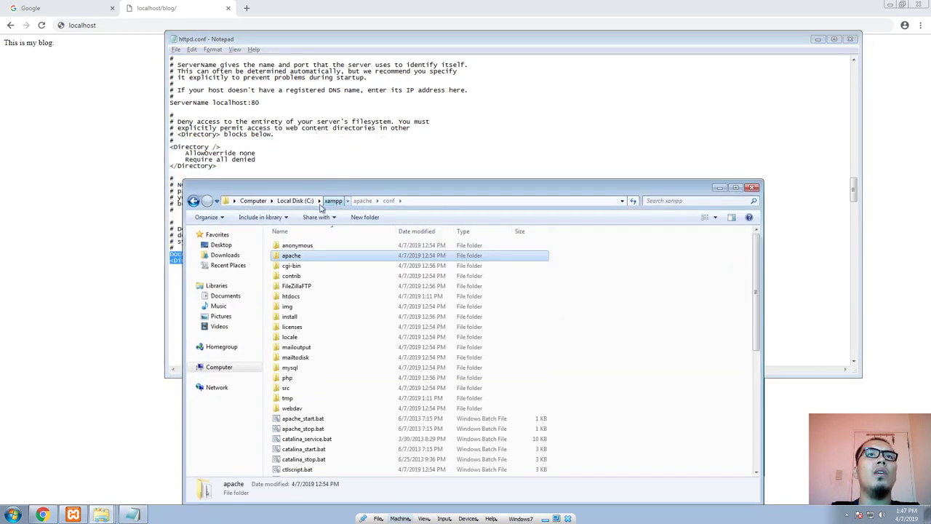
double_click(293, 296)
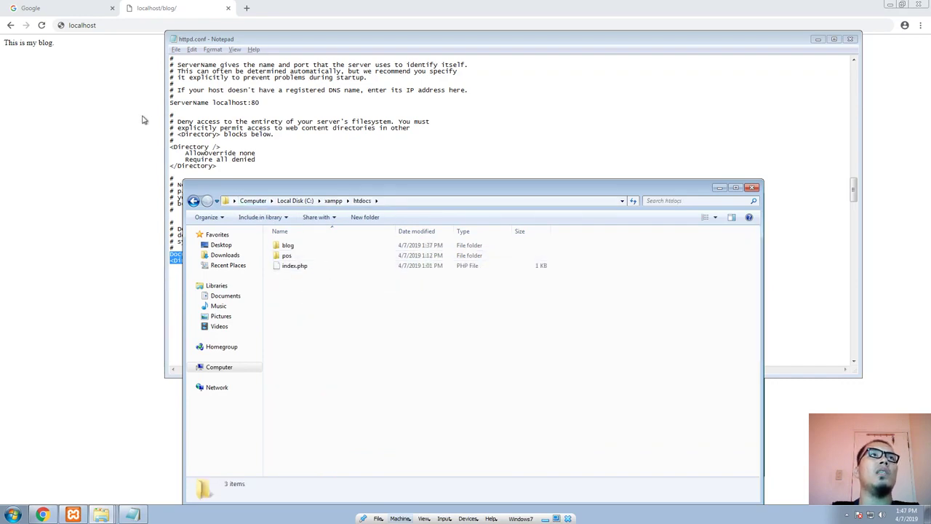
Step: Switch to the browser and load localhost
click(108, 88)
click(120, 28)
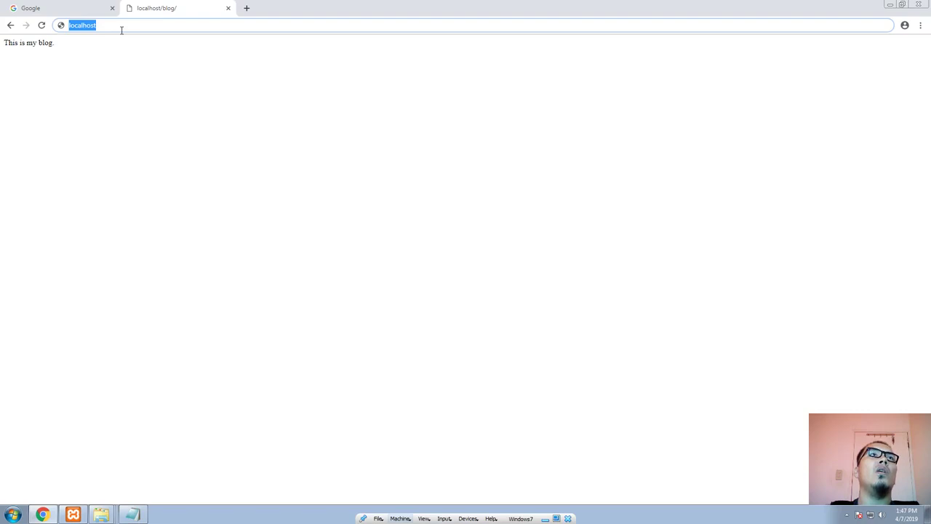
key(Return)
Step: Load index.php from the htdocs folder into a new Notepad window, and arrange the Notepad and htdocs windows
key(alt+Tab)
click(292, 267)
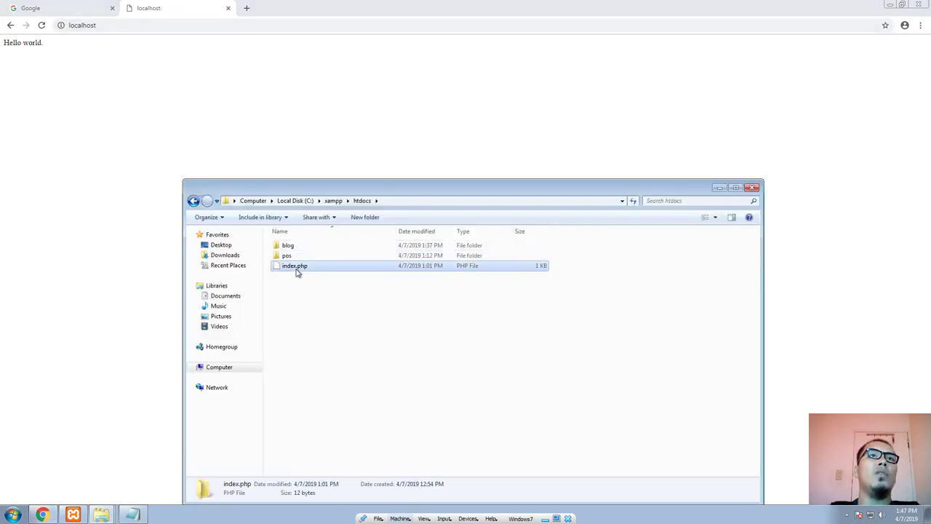
right_click(299, 272)
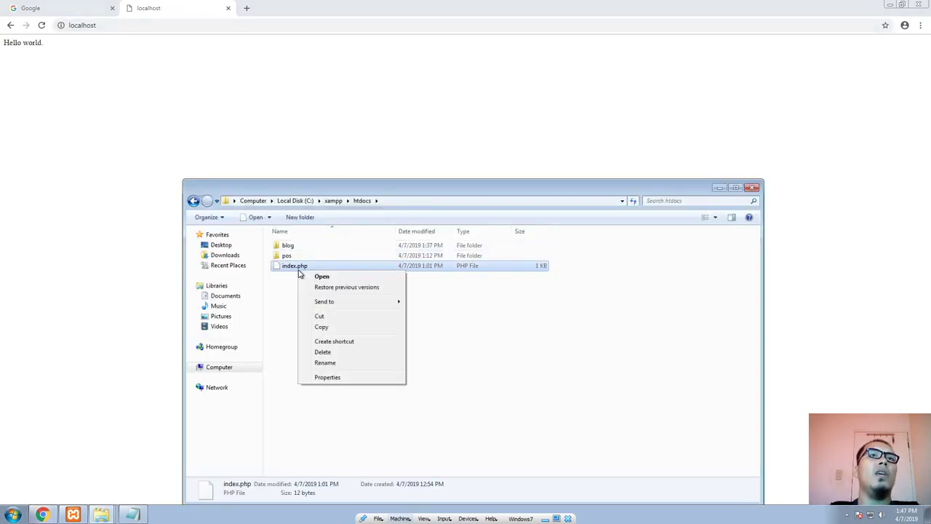
click(498, 325)
key(super+r)
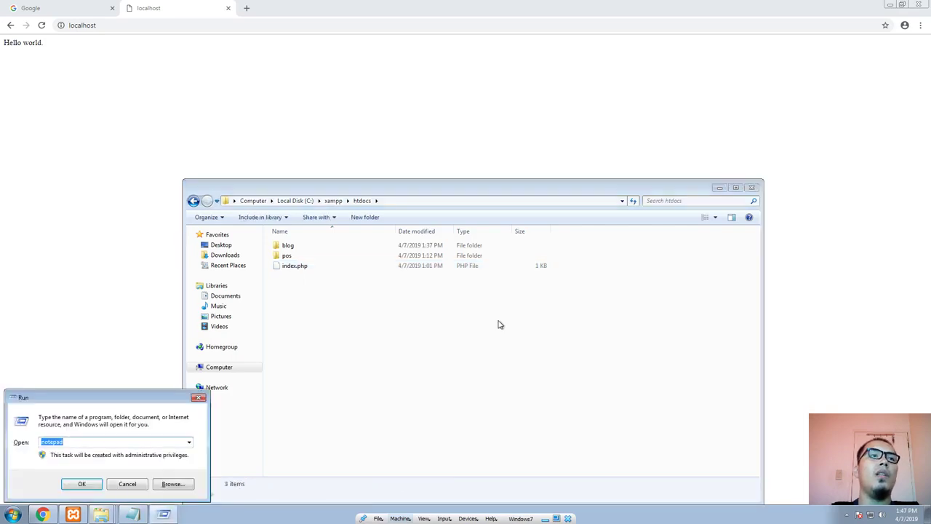
text(notepad)
key(Return)
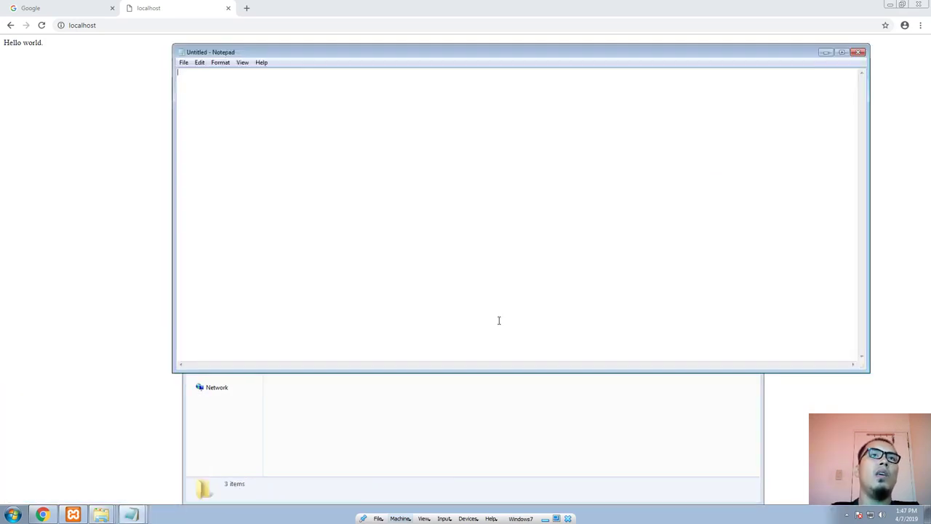
drag(214, 52, 373, 177)
drag(295, 266, 426, 277)
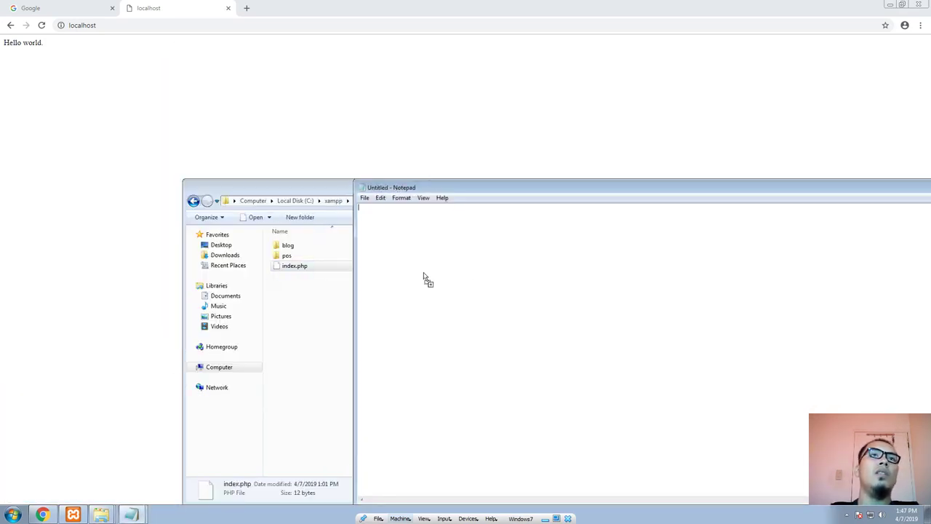
drag(445, 183, 459, 62)
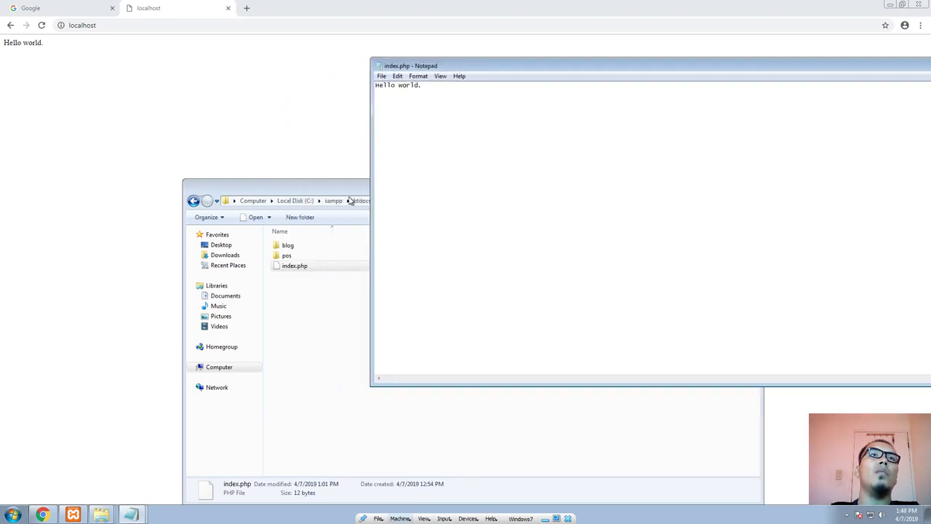
click(299, 299)
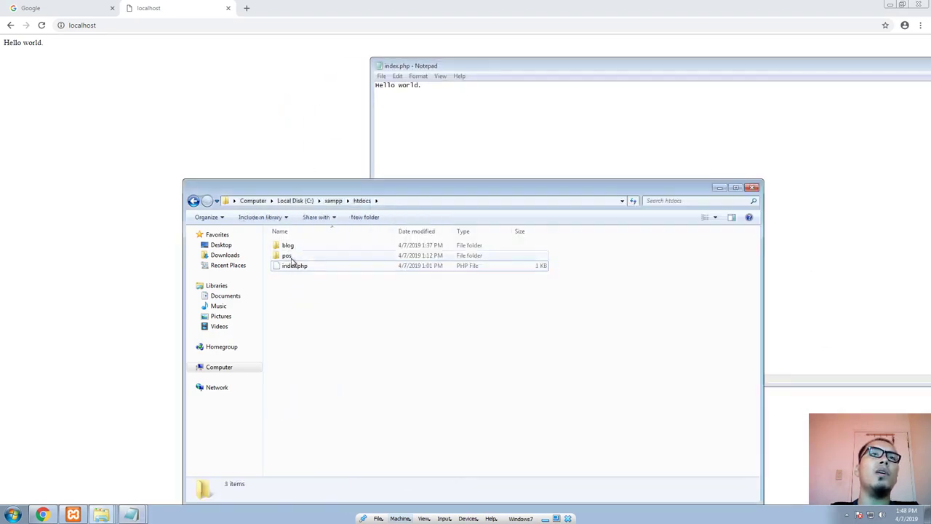
drag(303, 226, 243, 241)
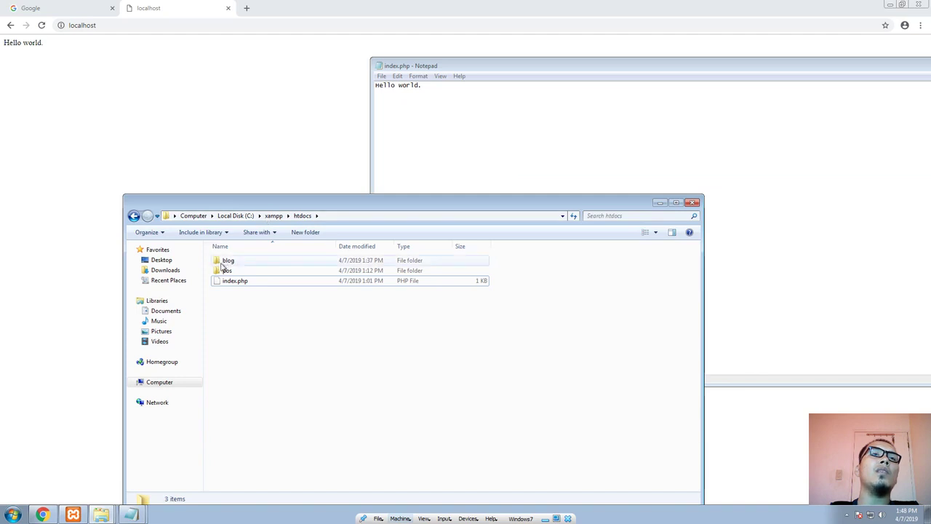
Step: Try to load localhost/post in the browser
click(121, 27)
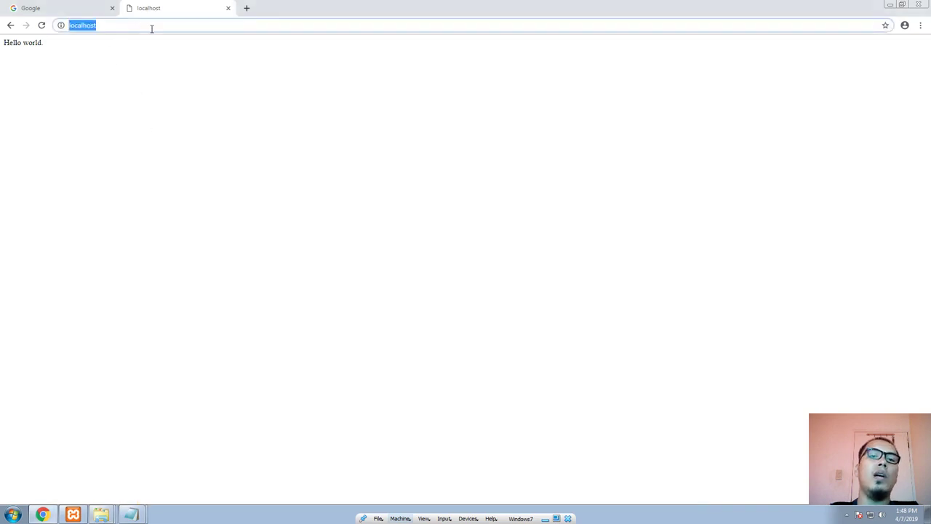
click(152, 27)
text(/bl)
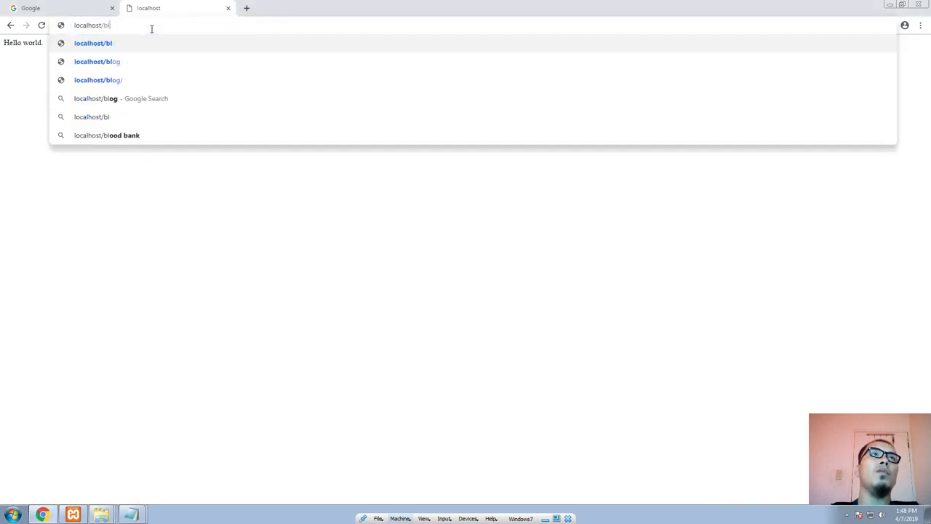
key(BackSpace)
key(BackSpace)
text(post)
key(Return)
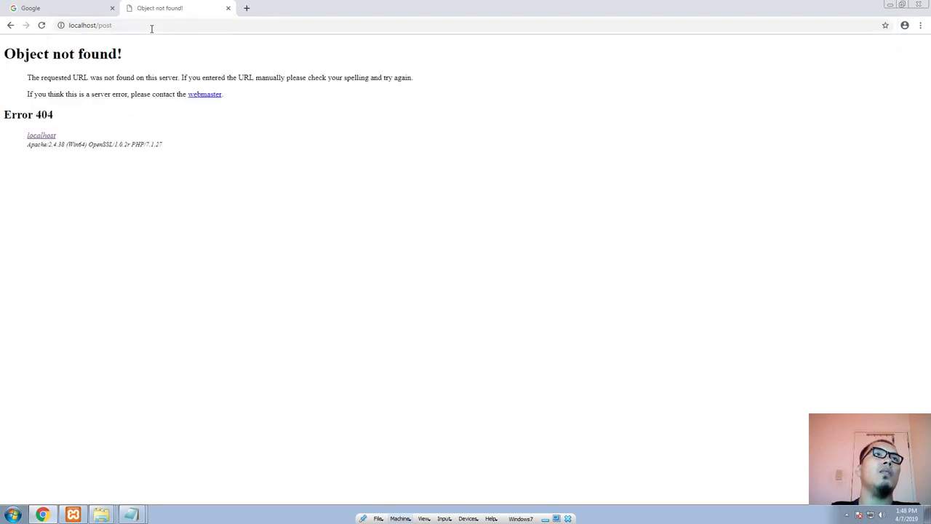
Step: Correct the address to localhost/pos/ and load the page
click(151, 28)
click(151, 28)
key(BackSpace)
text(/)
key(Return)
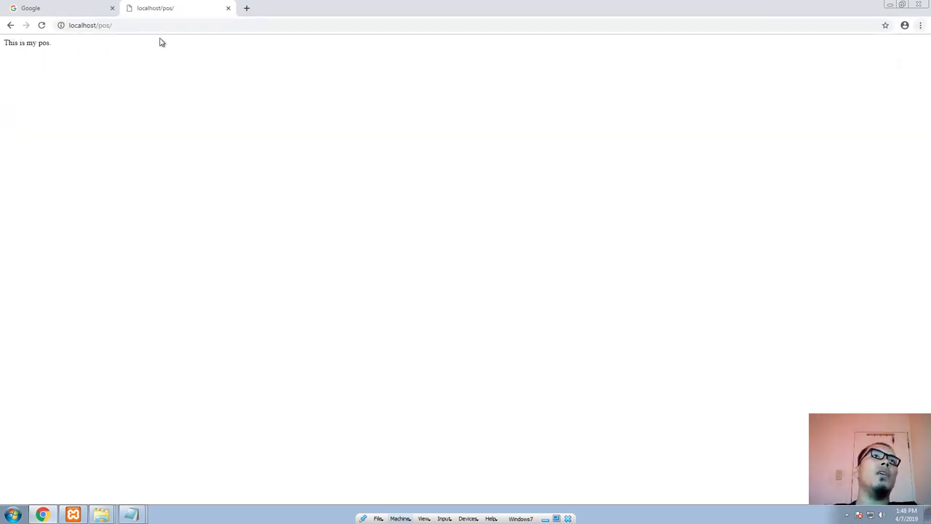
Step: Load localhost/blog in the browser and return to the htdocs folder window
drag(97, 25, 252, 25)
key(BackSpace)
text(blo)
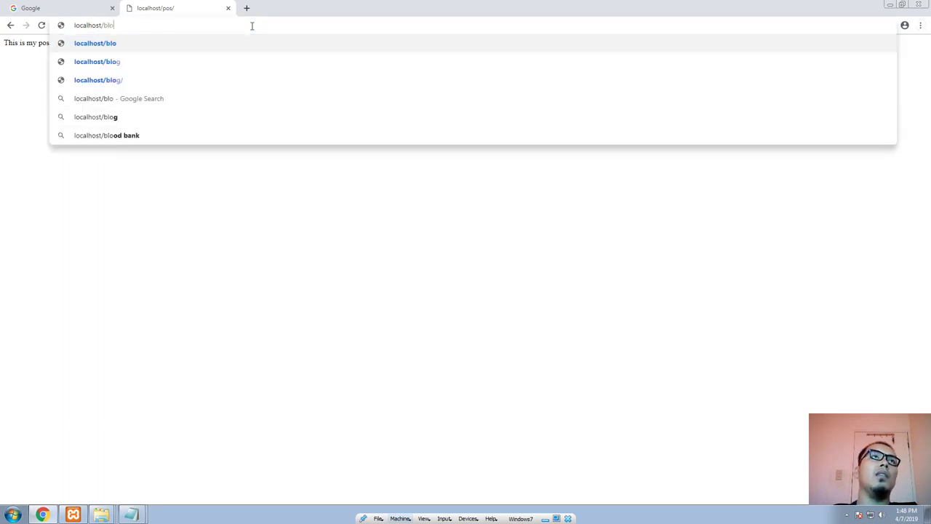
text(g)
key(Return)
key(alt+Tab)
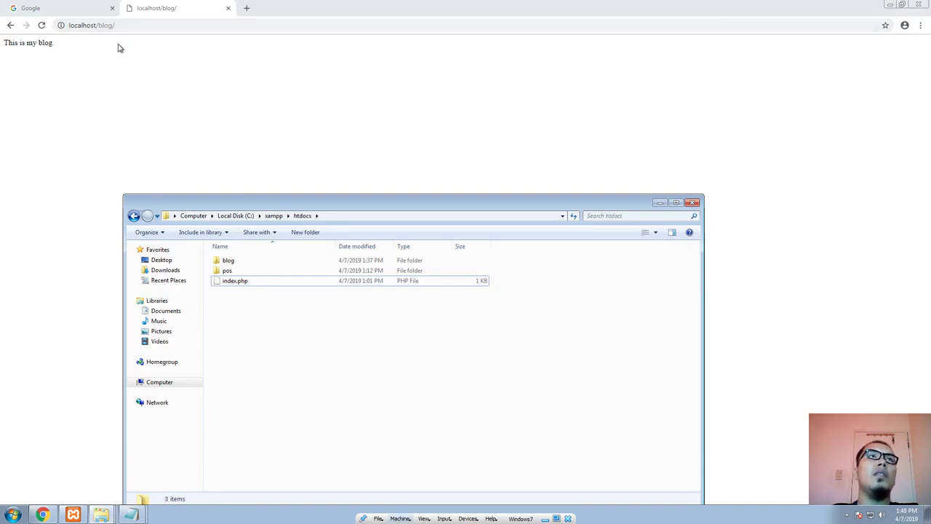
Step: Enter blog.localhost as the address in a new browser tab and detach that tab into its own window
click(247, 8)
text(b)
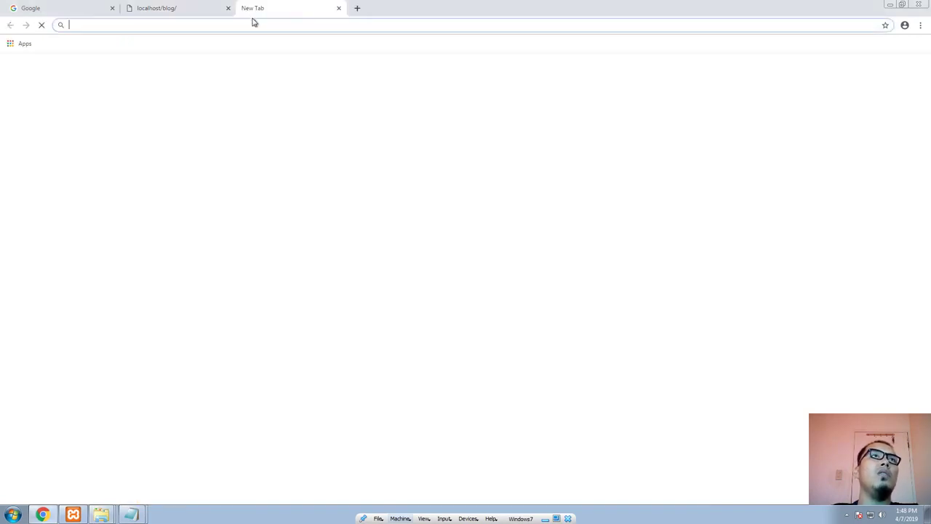
text(log.localhost)
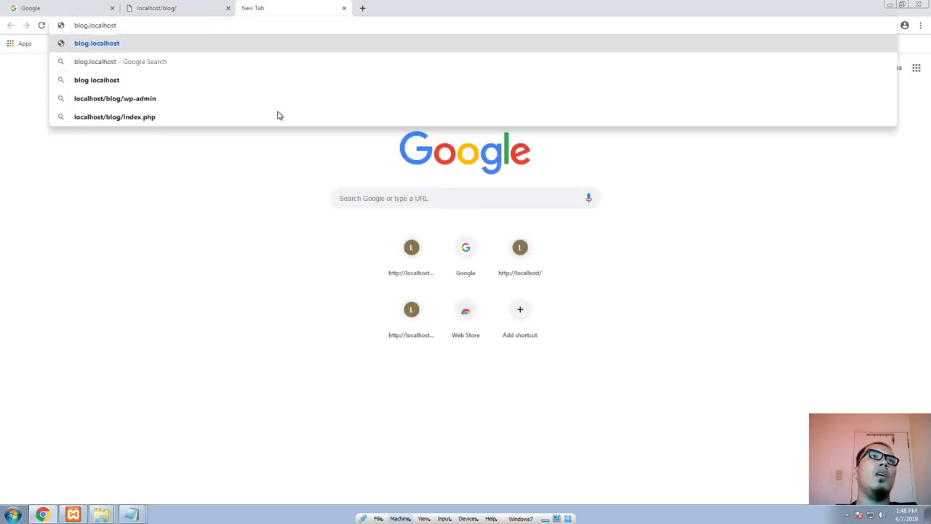
drag(303, 8, 194, 71)
click(171, 82)
click(127, 137)
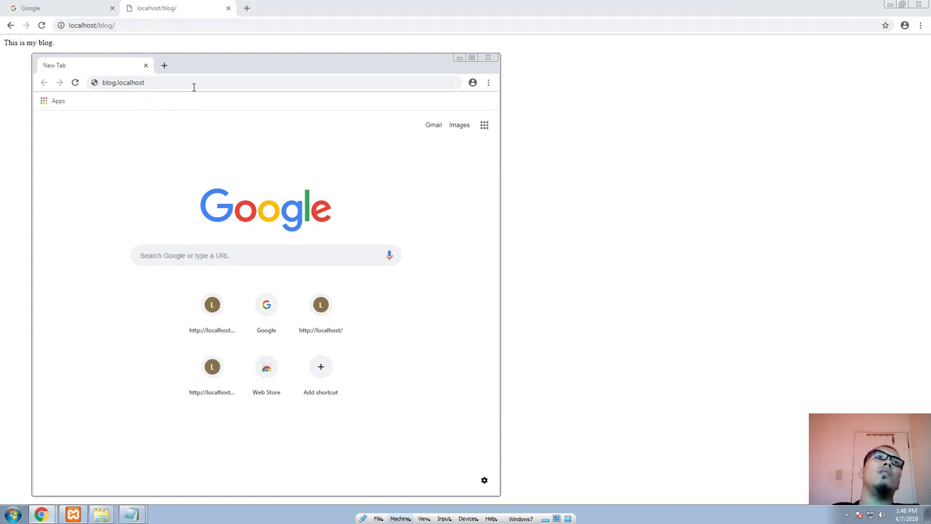
drag(208, 71, 238, 71)
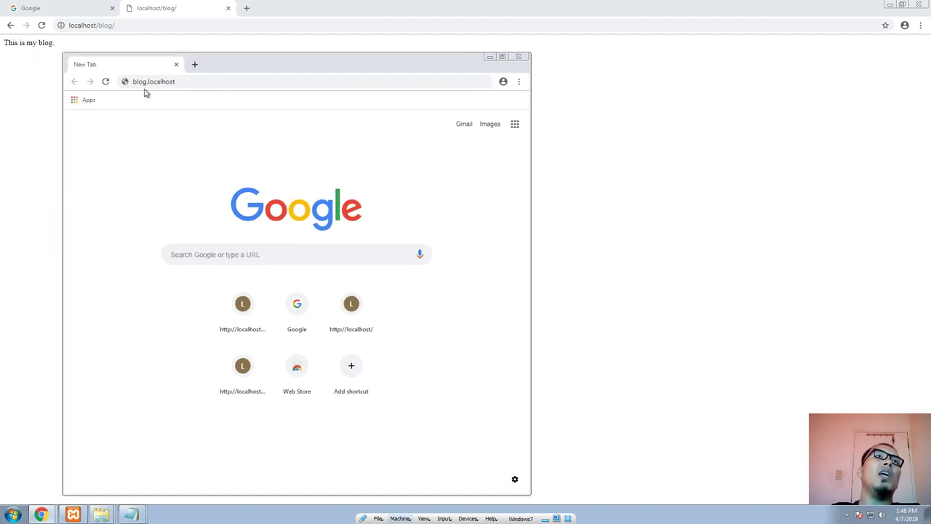
Step: Enter pos.localhost as the address in a second tab of the detached browser window
click(195, 64)
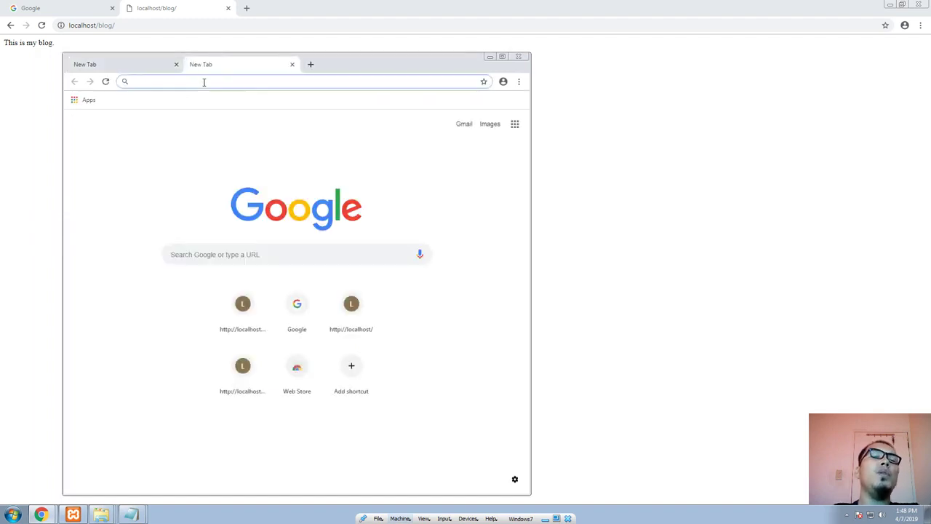
text(pos.localho)
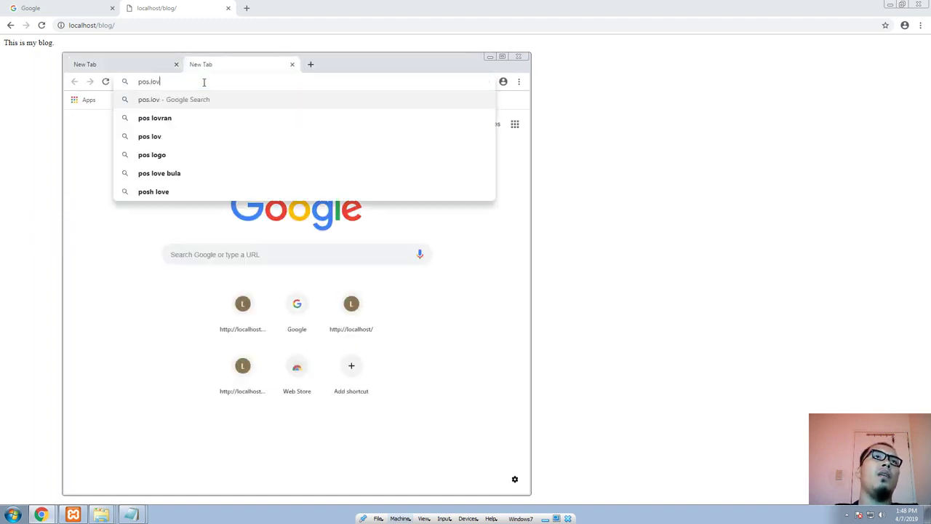
text(st)
key(Return)
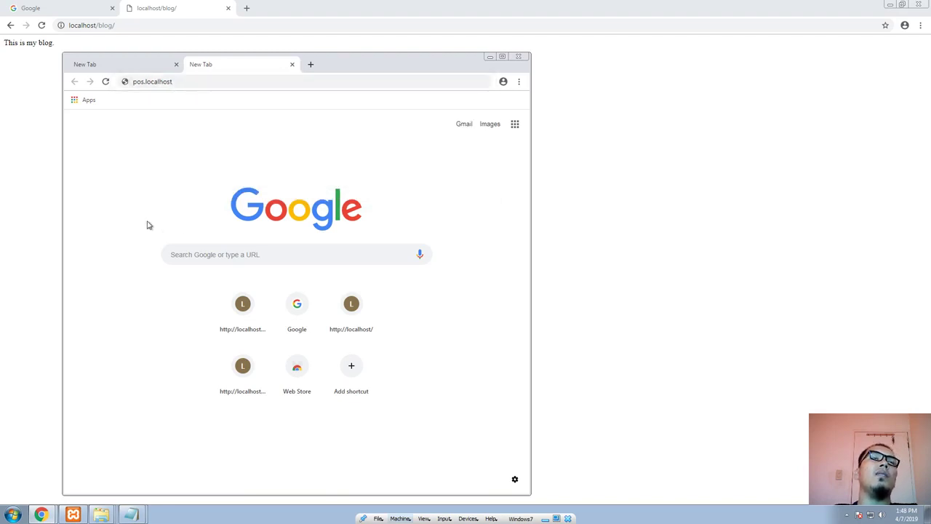
Step: Write mywebsite.localhost as the address in a third tab of the detached window, without loading it
key(ctrl+t)
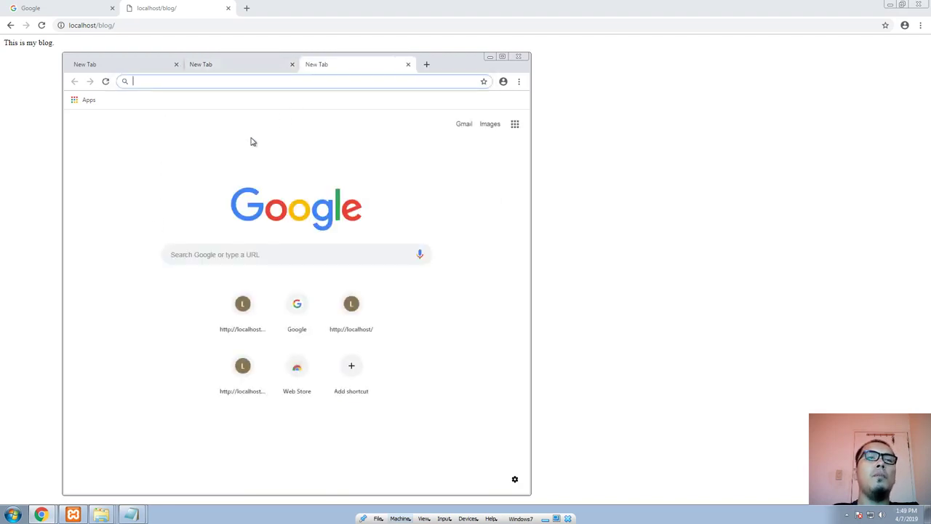
text(mywebsite)
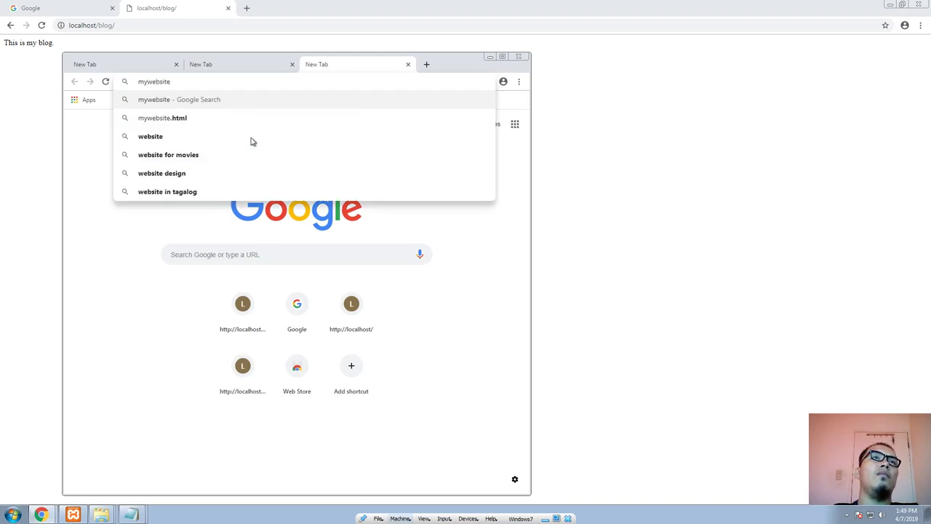
text(.localhost)
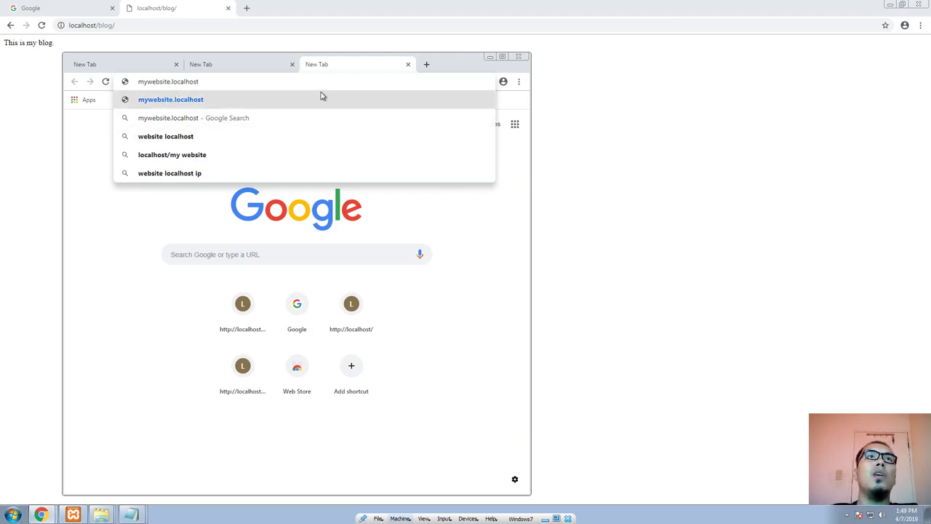
Step: Write codenijuan.com as the address in a fourth tab of the detached browser window, without loading it
click(426, 65)
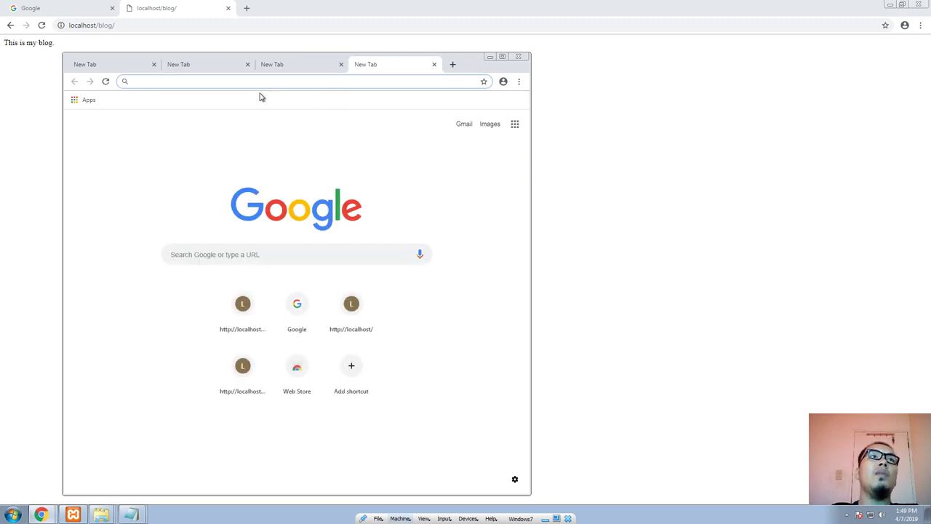
text(juan)
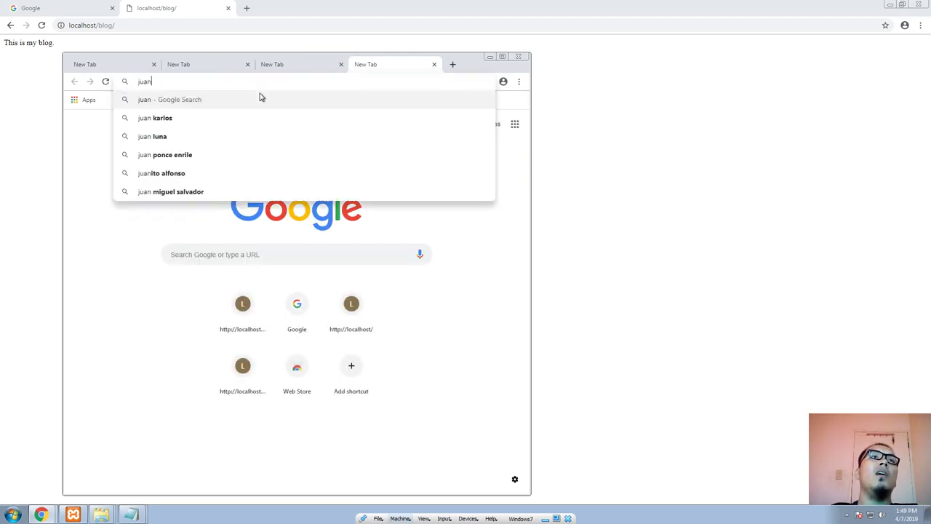
key(BackSpace)
key(BackSpace)
key(BackSpace)
key(BackSpace)
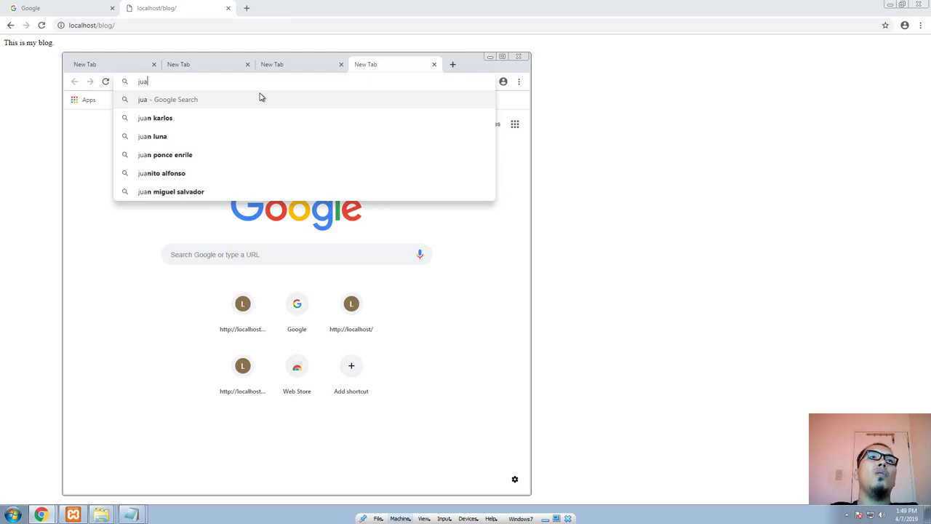
text(codenijuan.com)
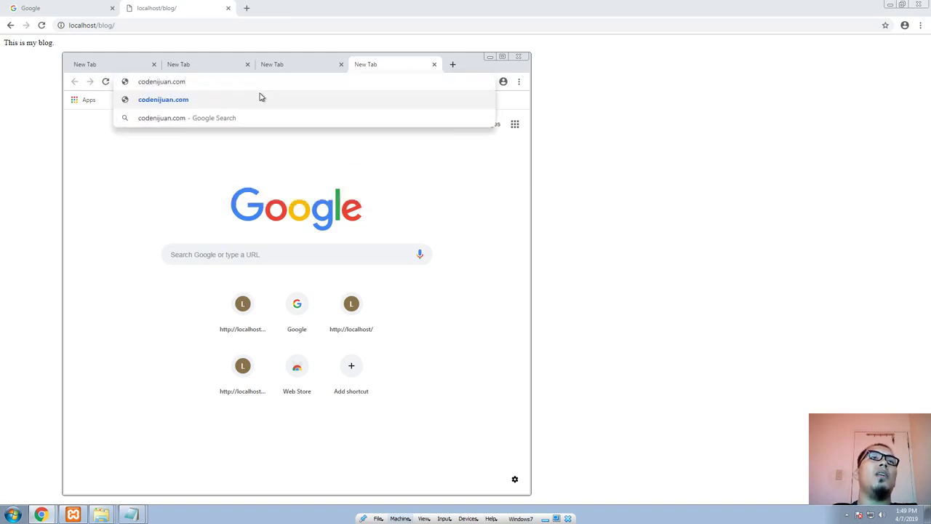
Step: Try localhost as the ending of the codenijuan address and put the com ending back
key(BackSpace)
key(BackSpace)
key(BackSpace)
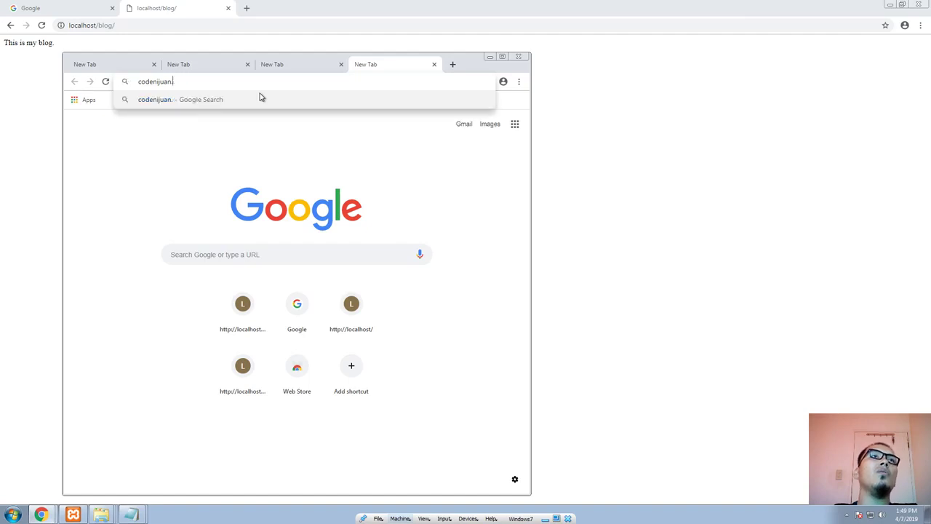
text(lo)
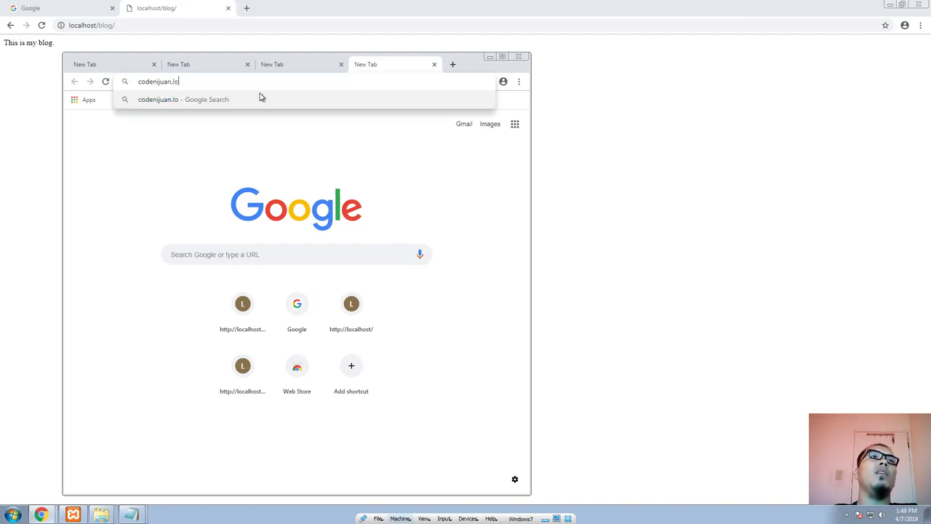
text(calhos)
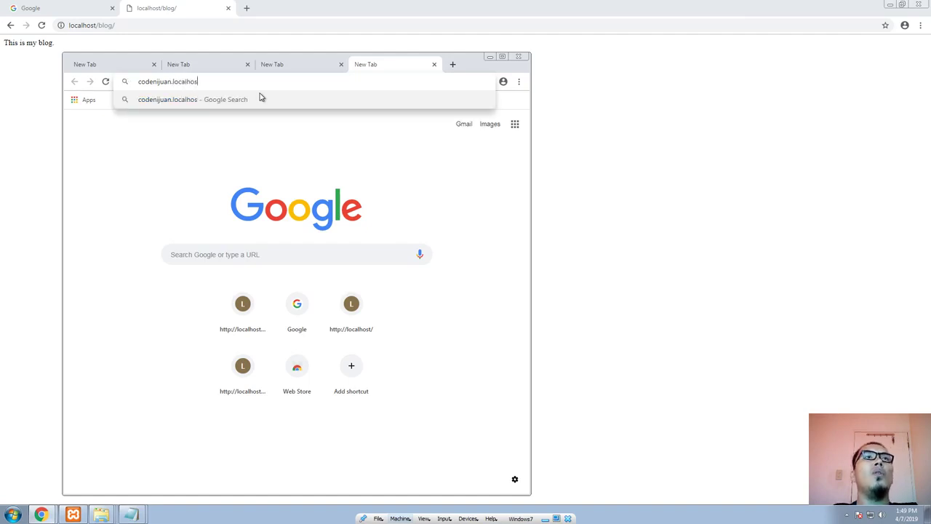
text(t)
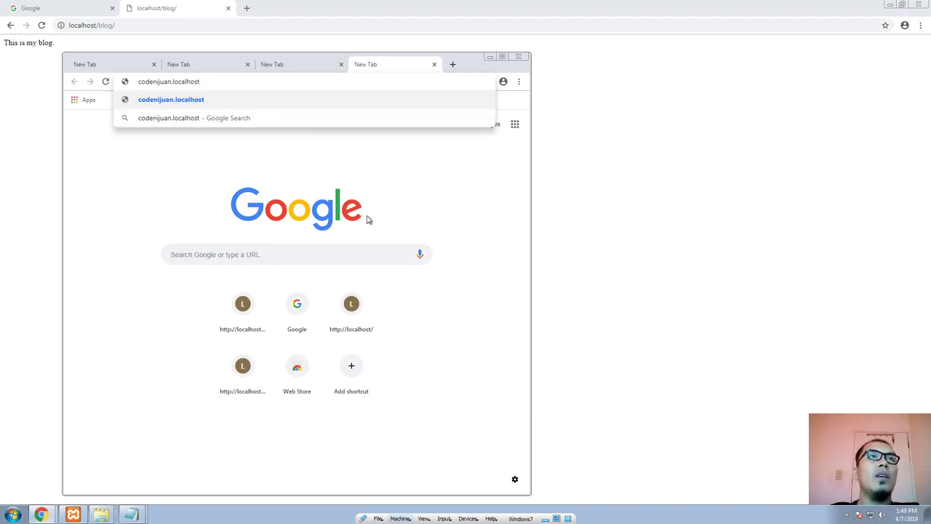
double_click(194, 83)
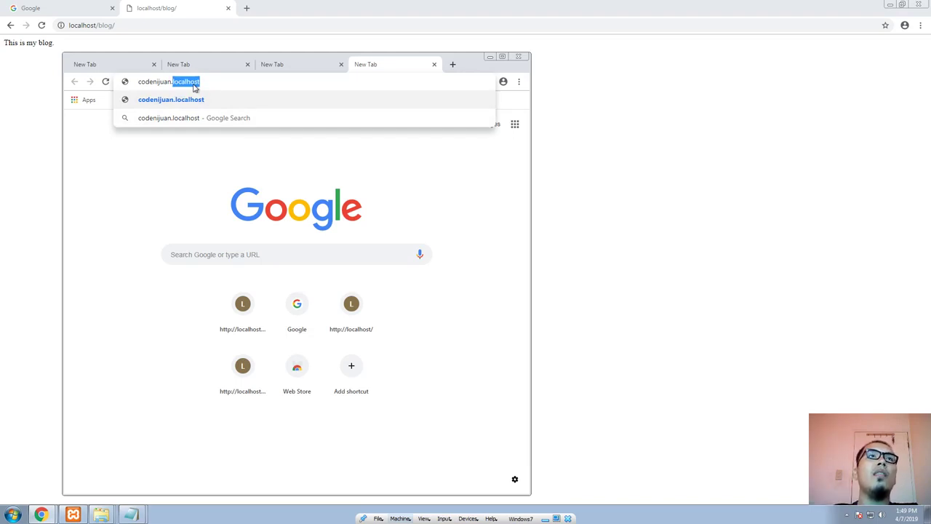
text(com)
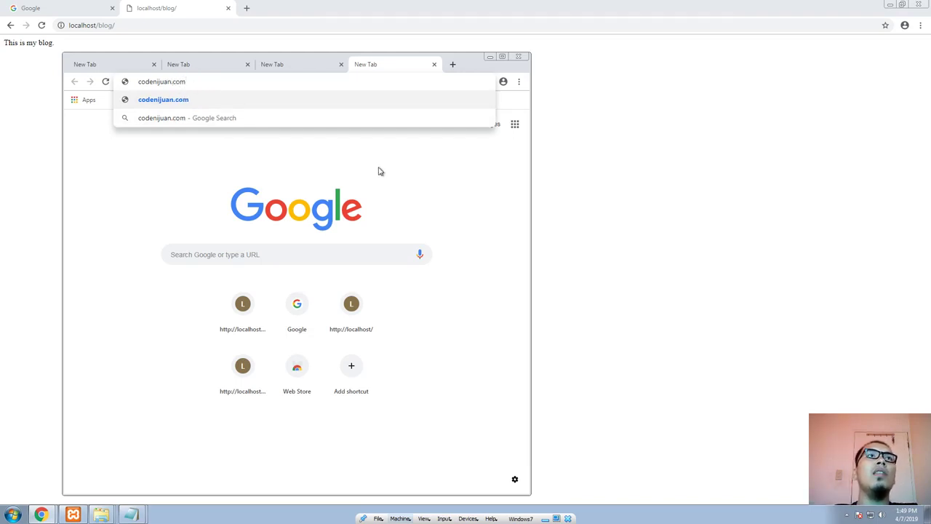
Step: Look through the other tabs of the detached browser window and close that window
click(380, 172)
click(116, 67)
click(189, 65)
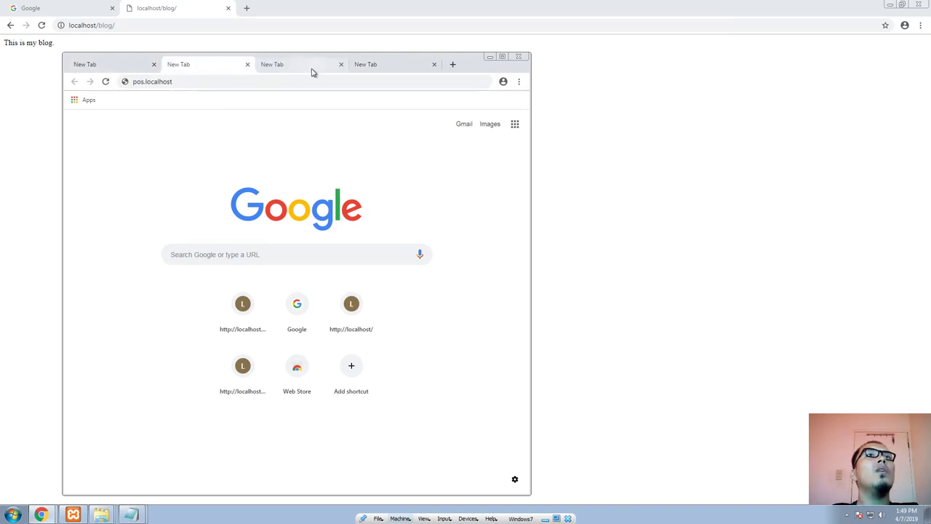
click(311, 66)
click(518, 56)
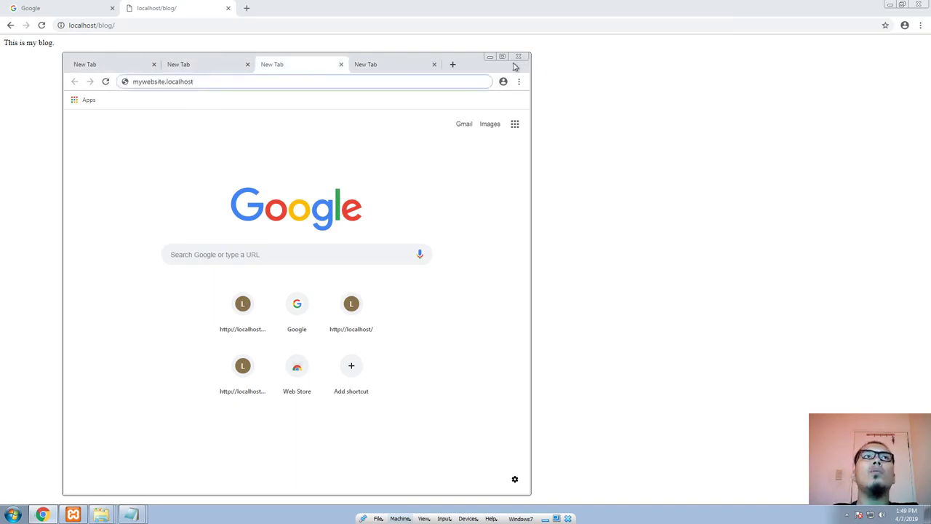
Step: Switch to the htdocs folder window and delete the blog and pos folders
double_click(109, 28)
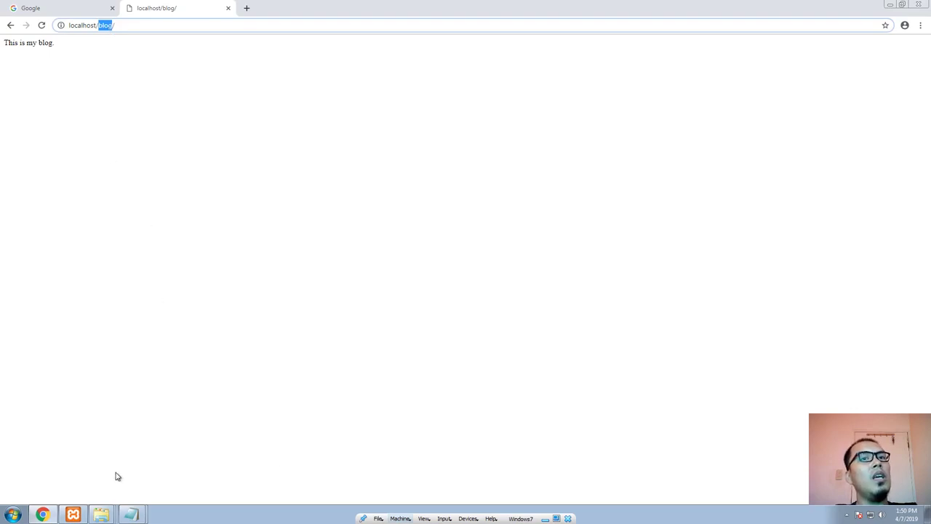
click(102, 515)
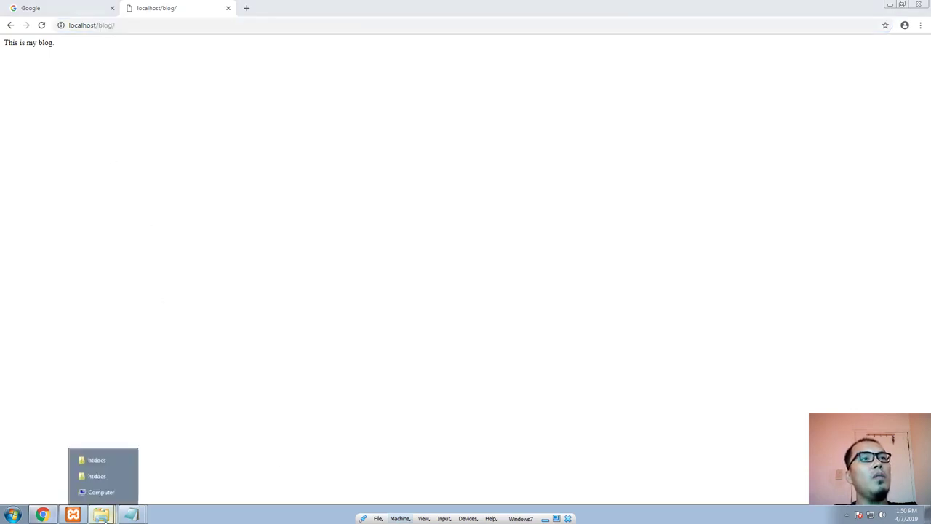
click(106, 464)
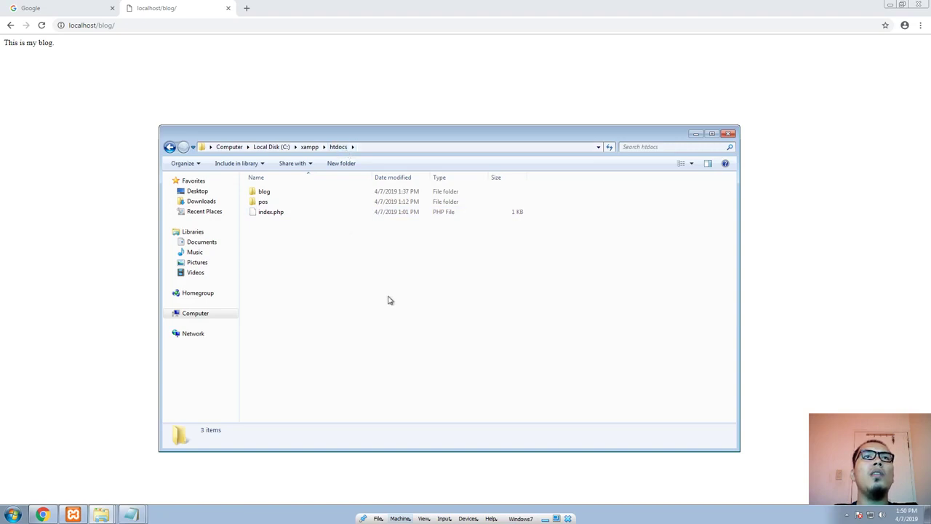
right_click(312, 260)
click(293, 256)
click(264, 201)
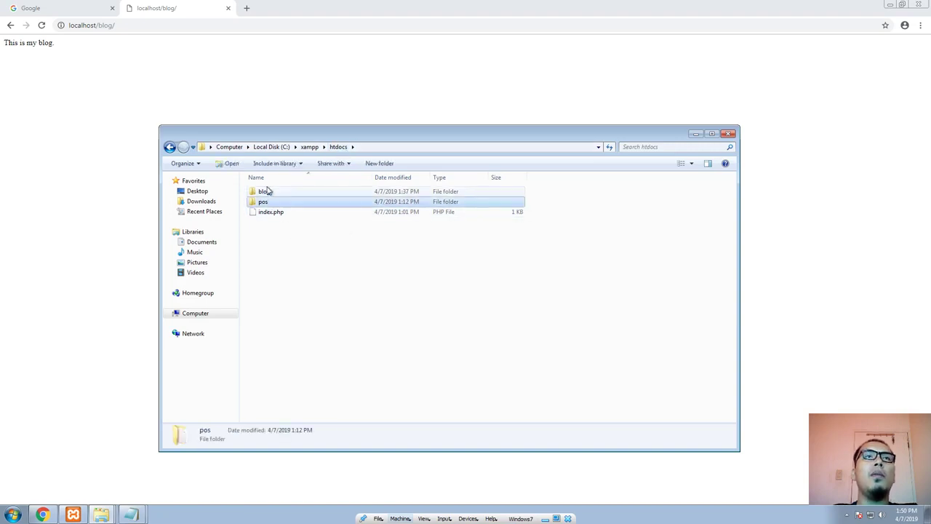
ctrl+click(264, 191)
key(Delete)
key(Return)
Step: Create a folder named codenijuan.com in htdocs
right_click(369, 260)
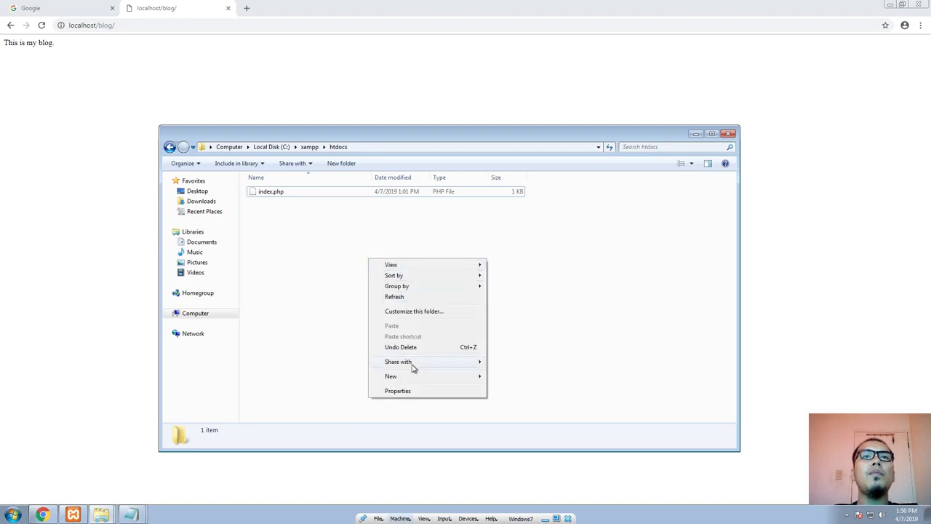
mouse_move(421, 375)
click(506, 374)
text(co)
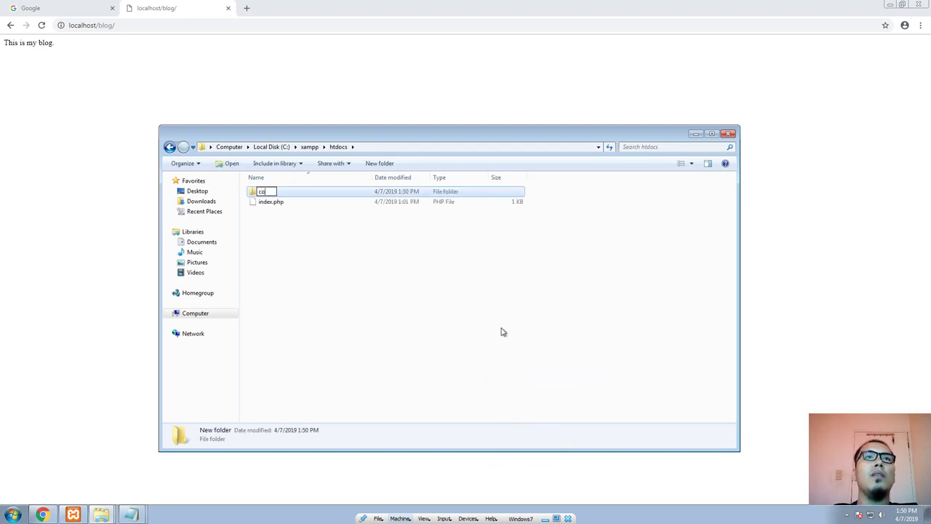
text(deni)
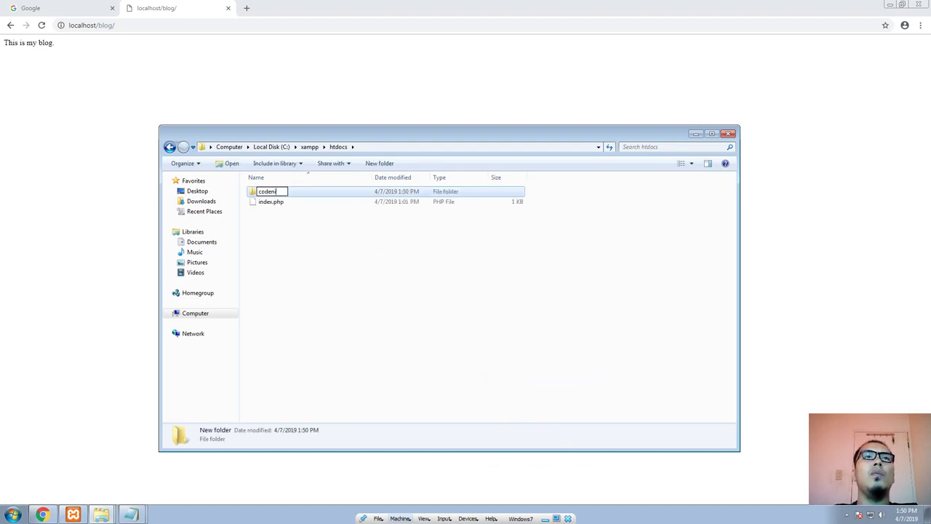
text(juan.com)
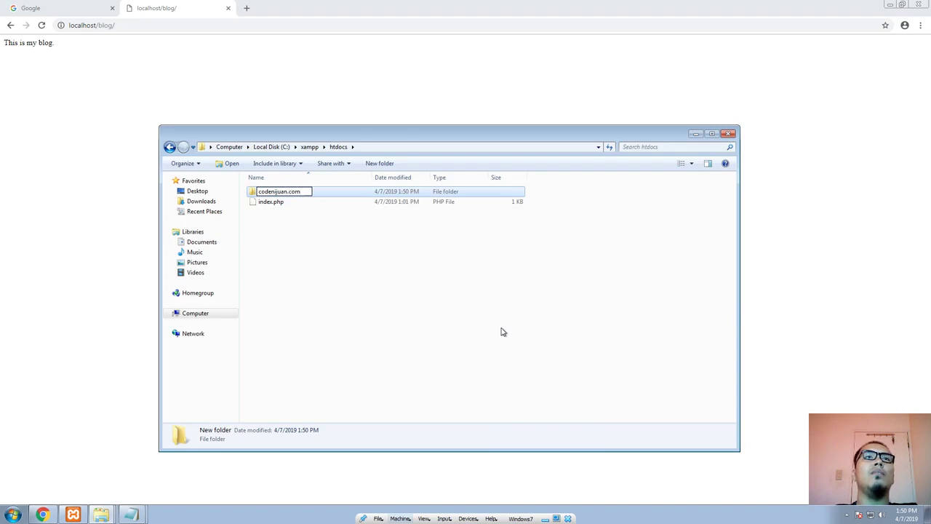
key(Return)
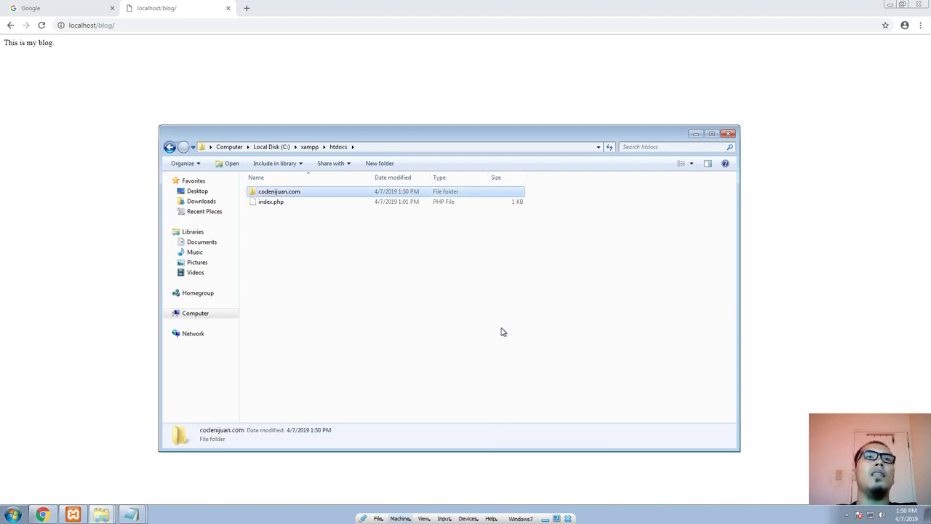
Step: Rename the codenijuan.com folder in htdocs as codeni1.com
click(281, 195)
key(Right)
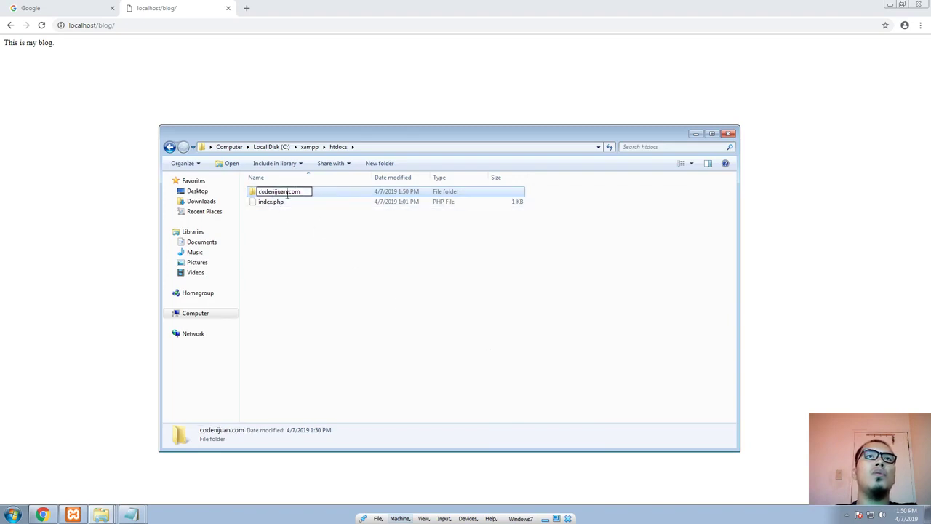
key(BackSpace)
key(BackSpace)
key(BackSpace)
key(BackSpace)
text(1)
key(Return)
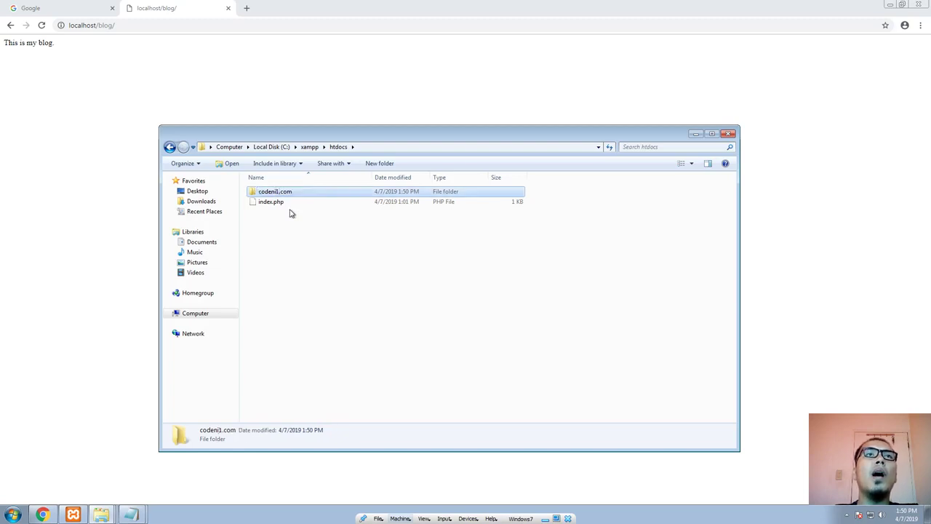
click(373, 267)
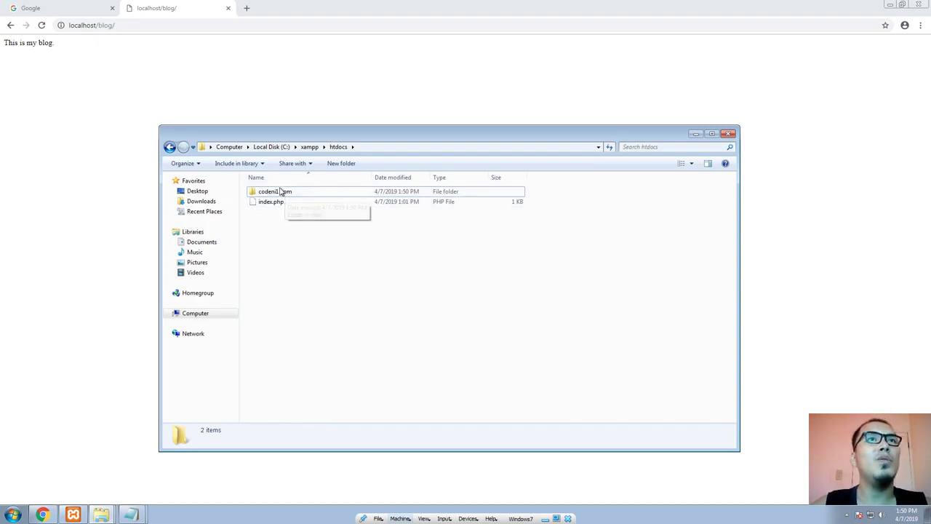
Step: Enter codeni1.localhost as the address in a new tab of the main browser window
click(246, 8)
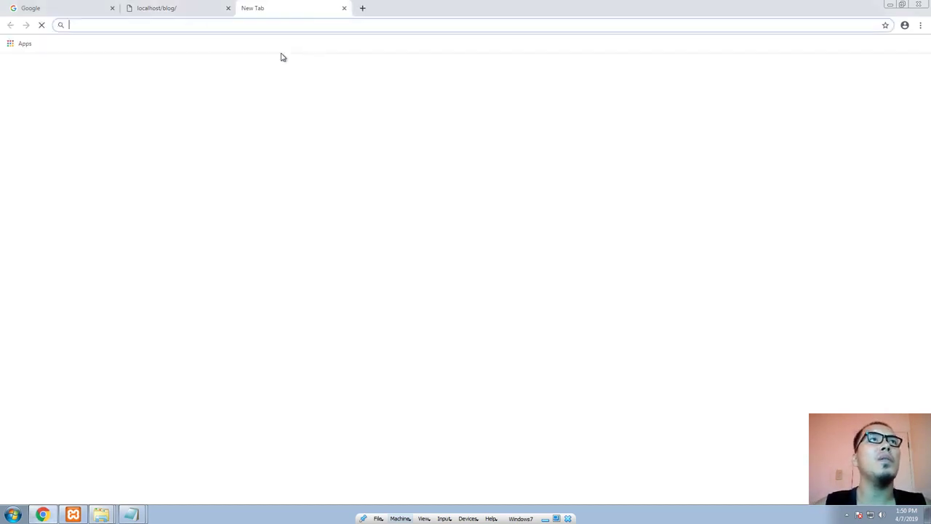
text(codeni)
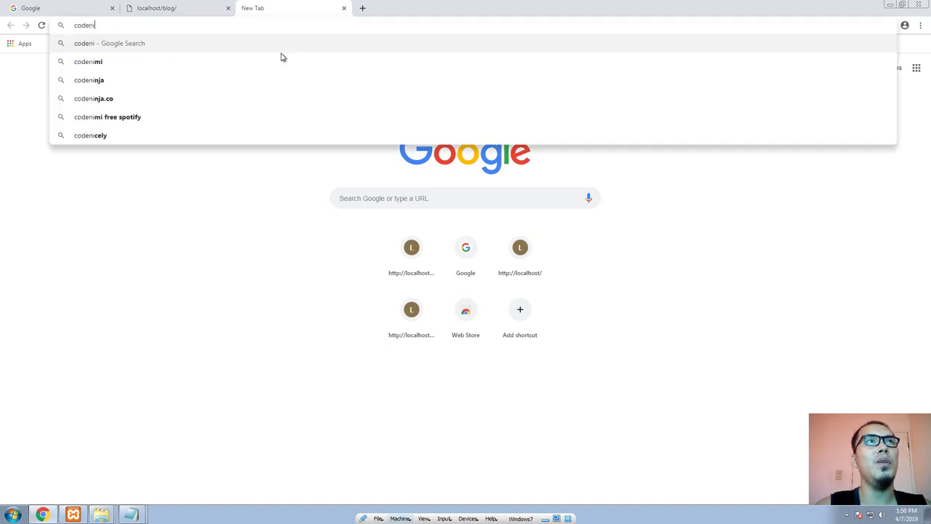
text(1.l)
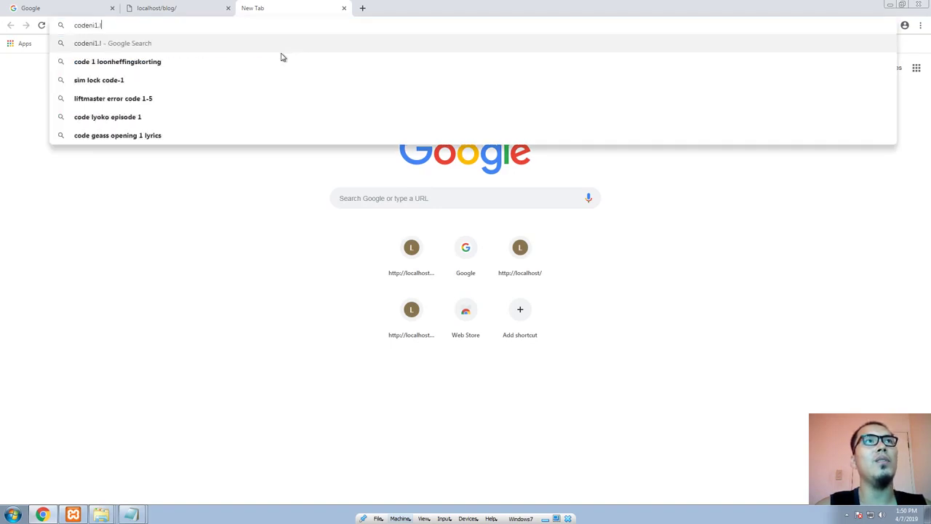
text(ocalhost)
key(Return)
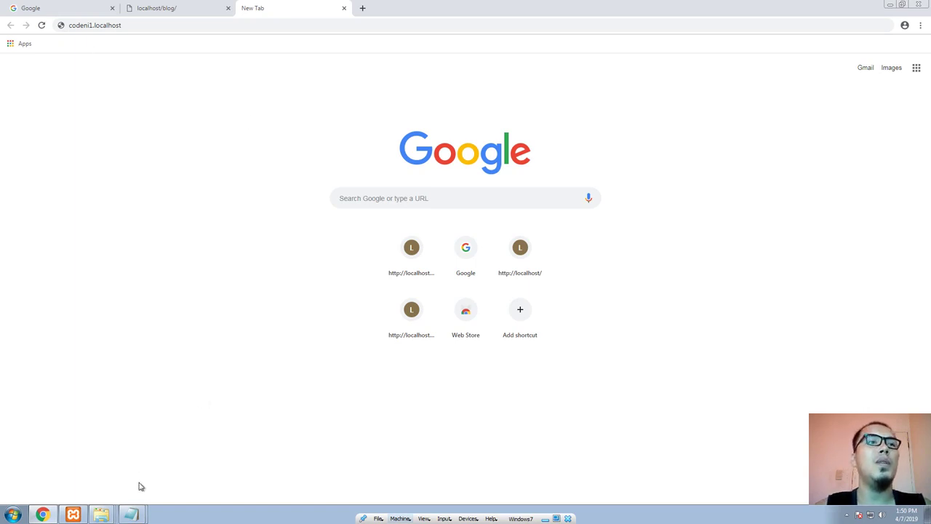
Step: Go from the htdocs folder window to Apache's configuration folder xampp\apache\conf\extra
mouse_move(109, 514)
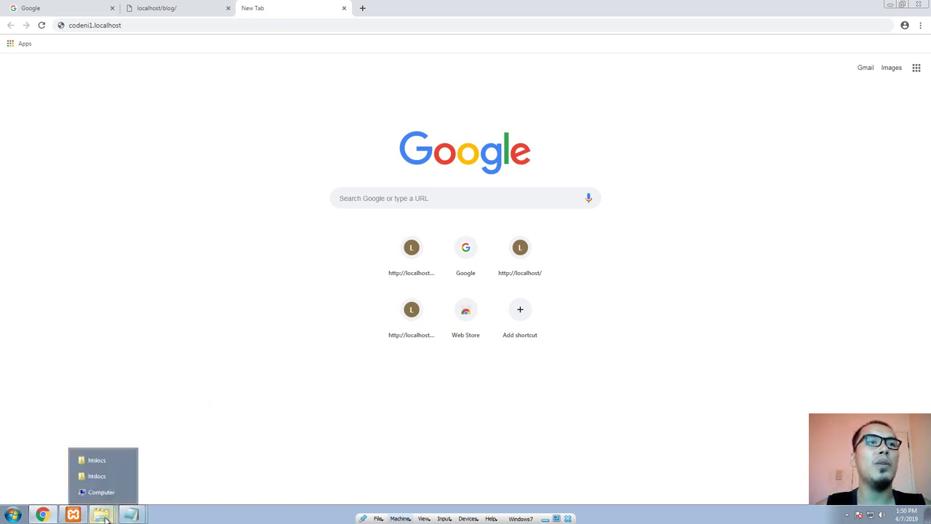
click(73, 514)
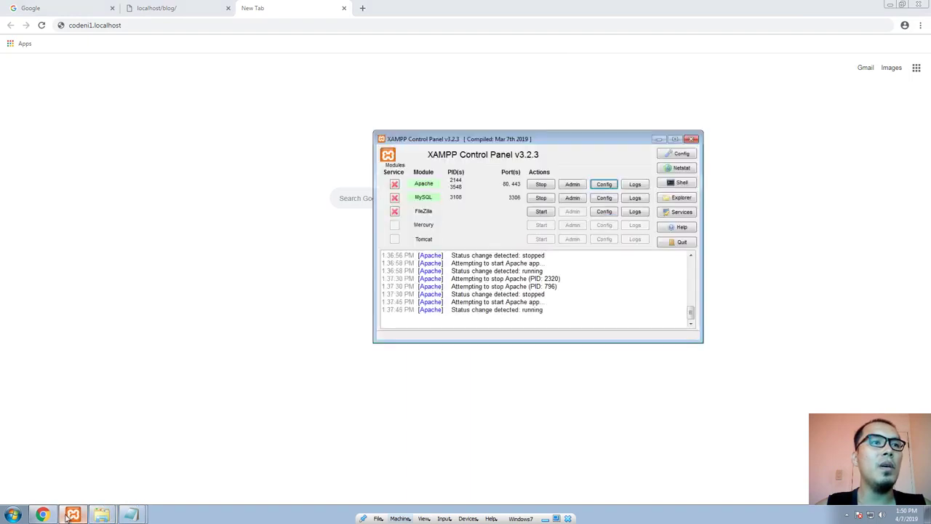
click(97, 475)
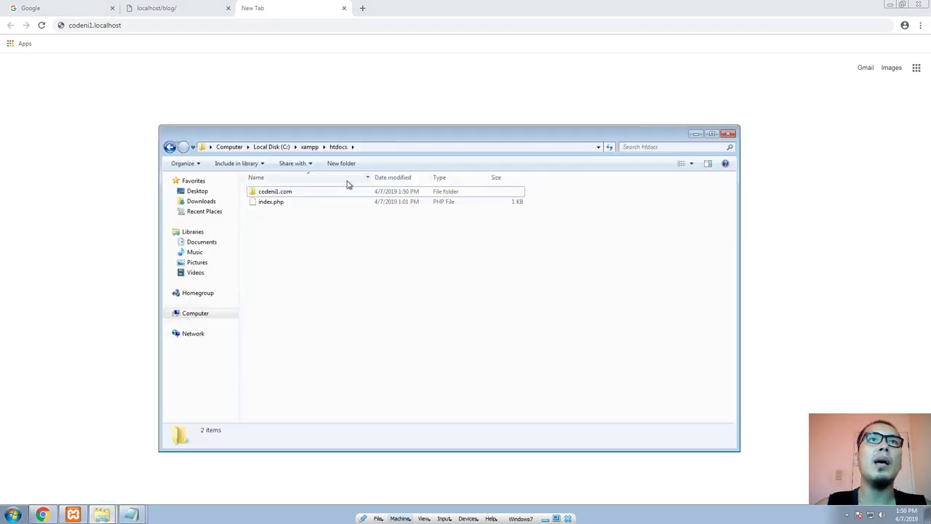
click(311, 147)
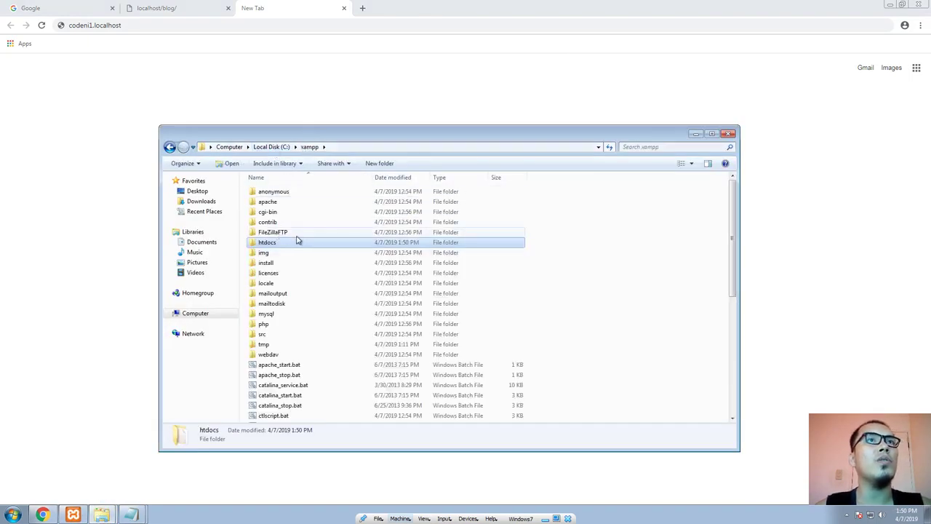
double_click(268, 202)
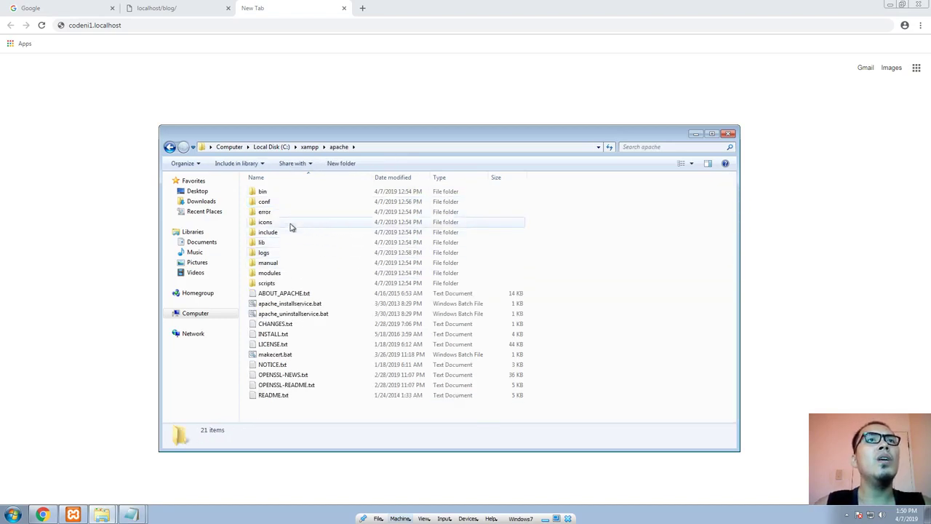
double_click(267, 203)
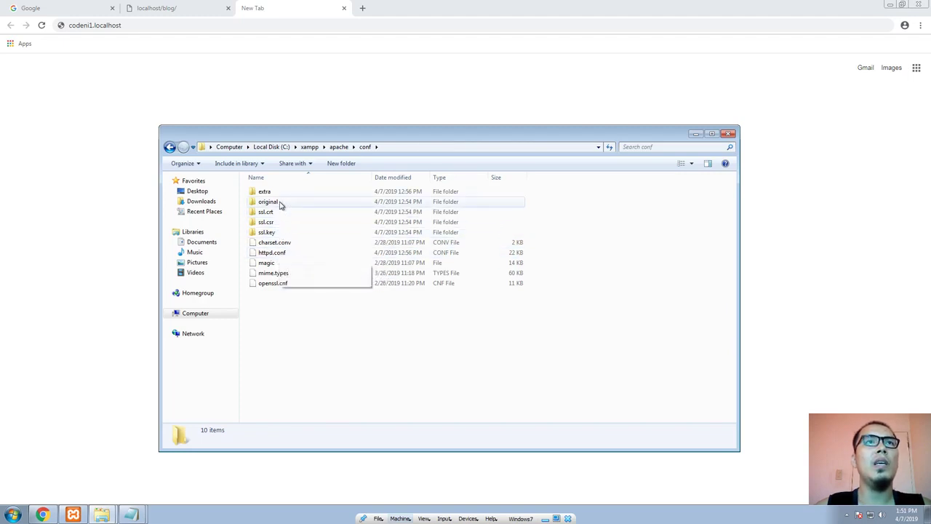
double_click(277, 195)
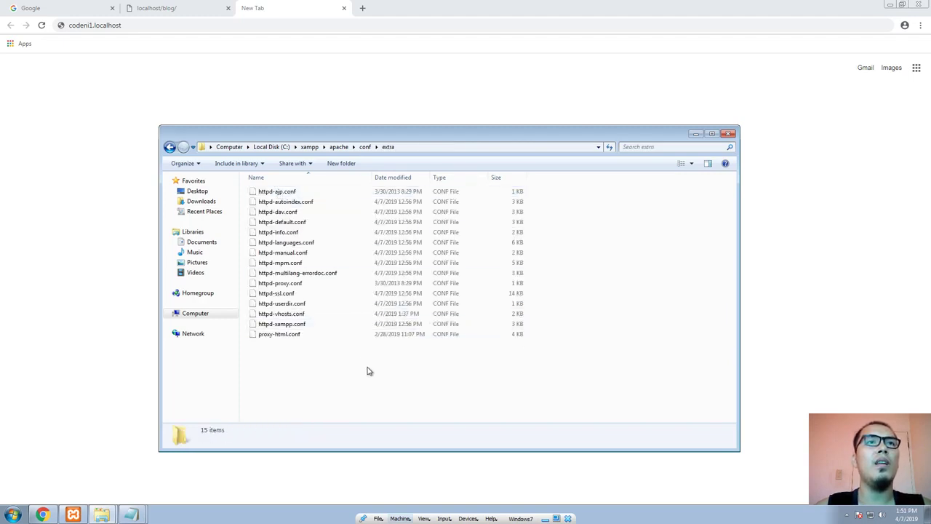
Step: Open httpd-vhosts.conf from the xampp\apache\conf\extra folder in Notepad
click(282, 314)
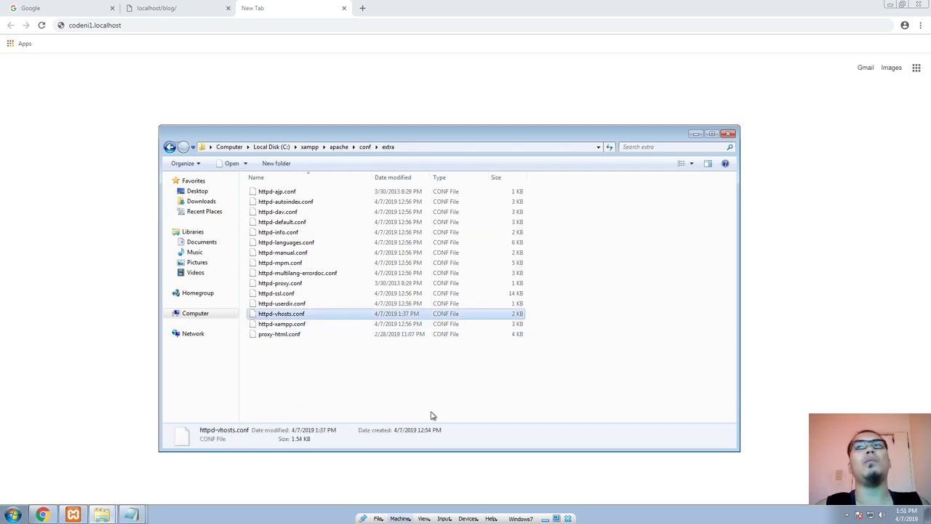
right_click(286, 317)
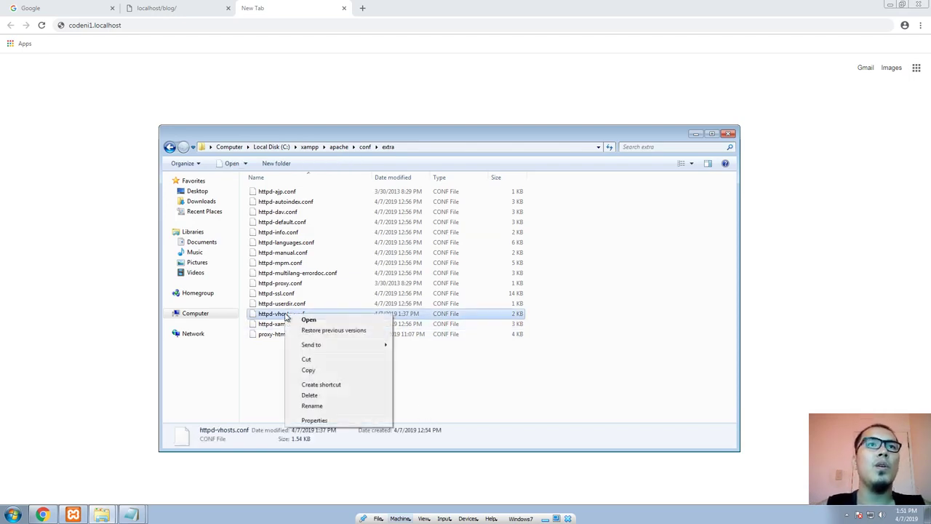
click(273, 317)
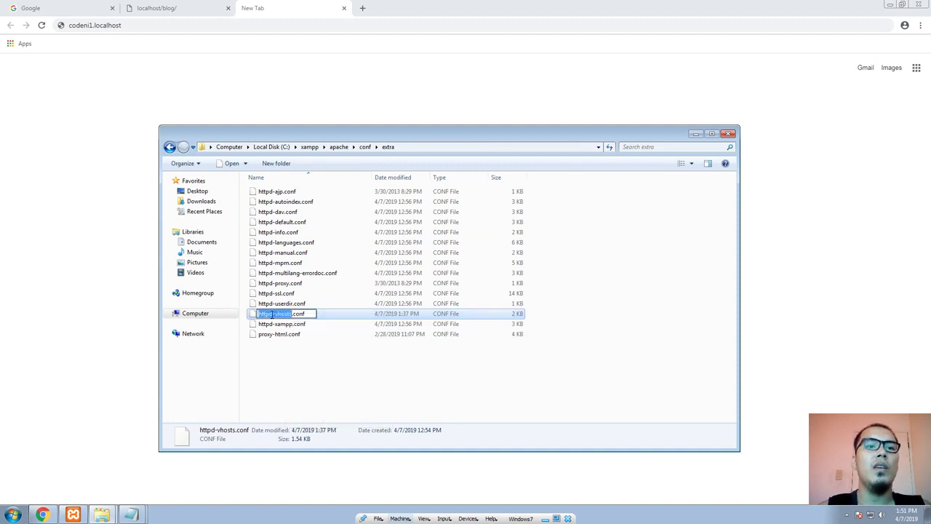
key(super+r)
text(notepad)
key(Return)
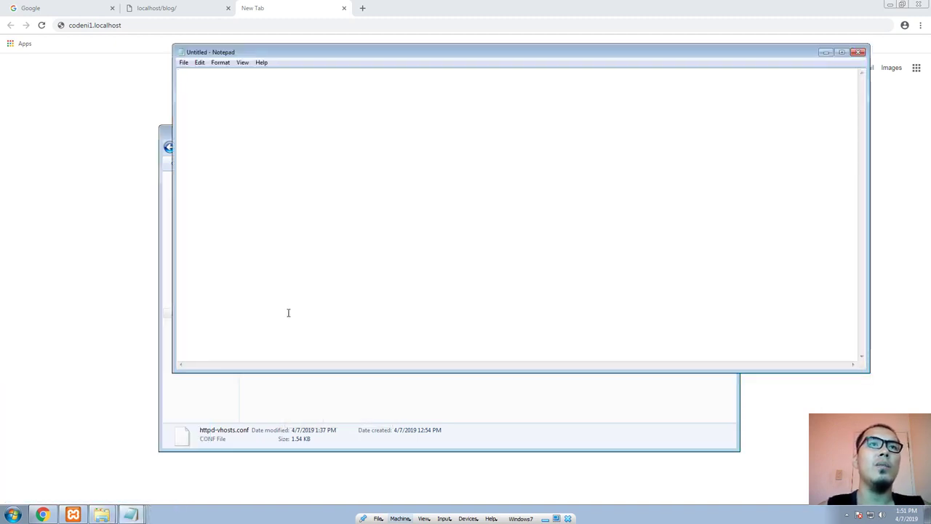
drag(321, 52, 575, 62)
click(289, 312)
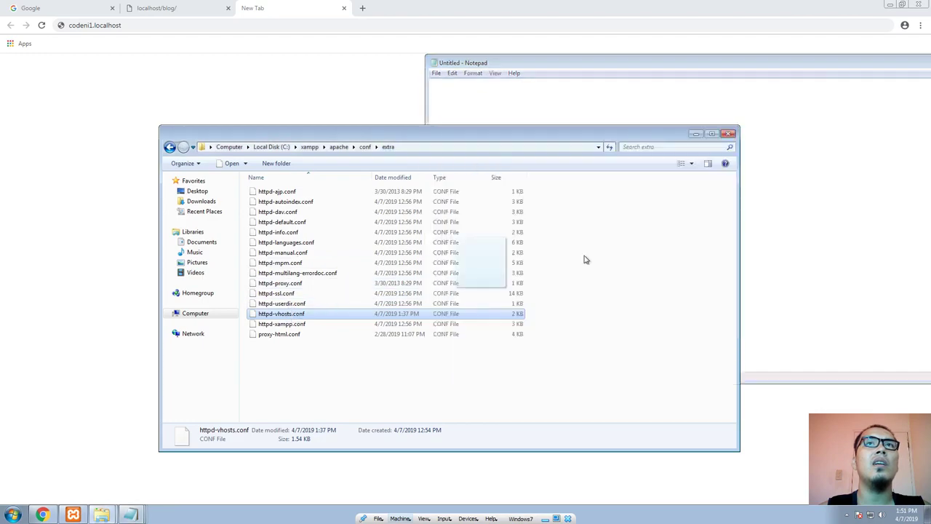
drag(594, 120, 325, 58)
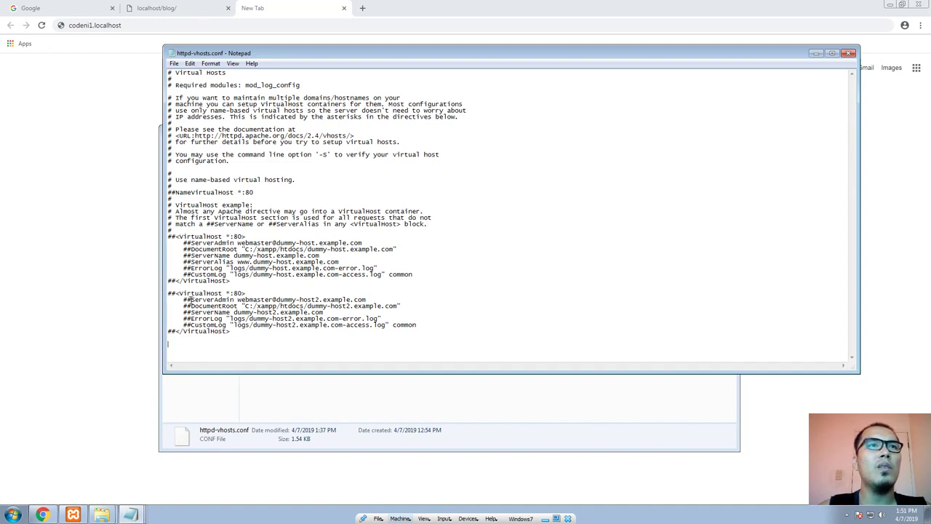
Step: Paste a copy of the second sample VirtualHost block (dummy-host2.example.com) at the end of httpd-vhosts.conf
drag(270, 339, 143, 295)
click(268, 340)
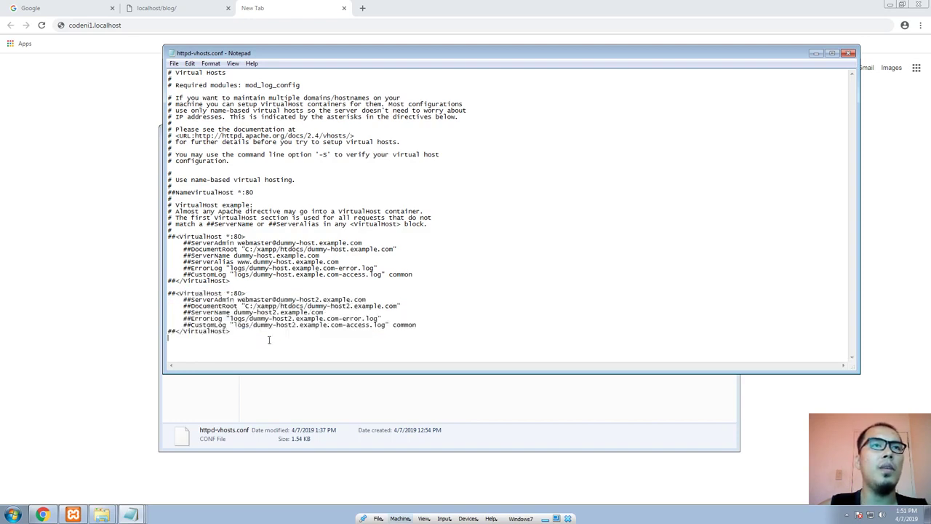
drag(254, 336, 141, 288)
key(ctrl+c)
click(278, 336)
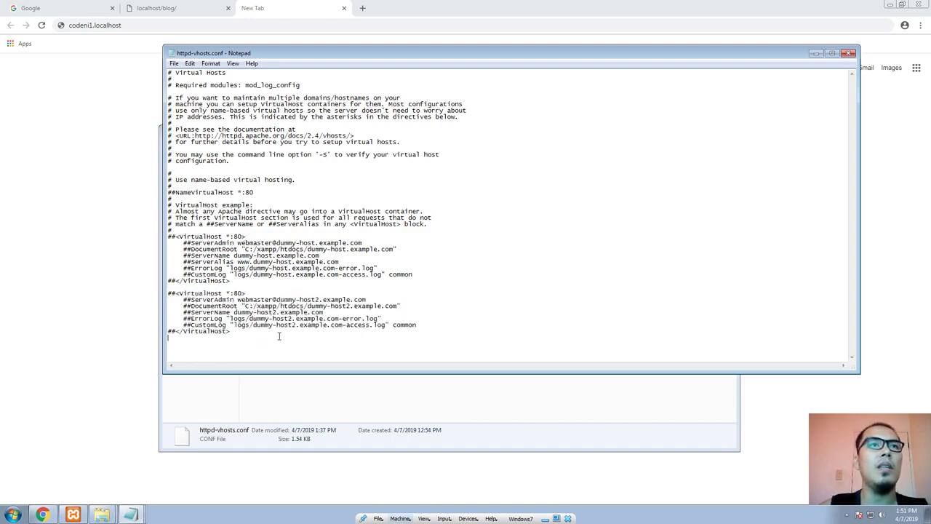
key(ctrl+v)
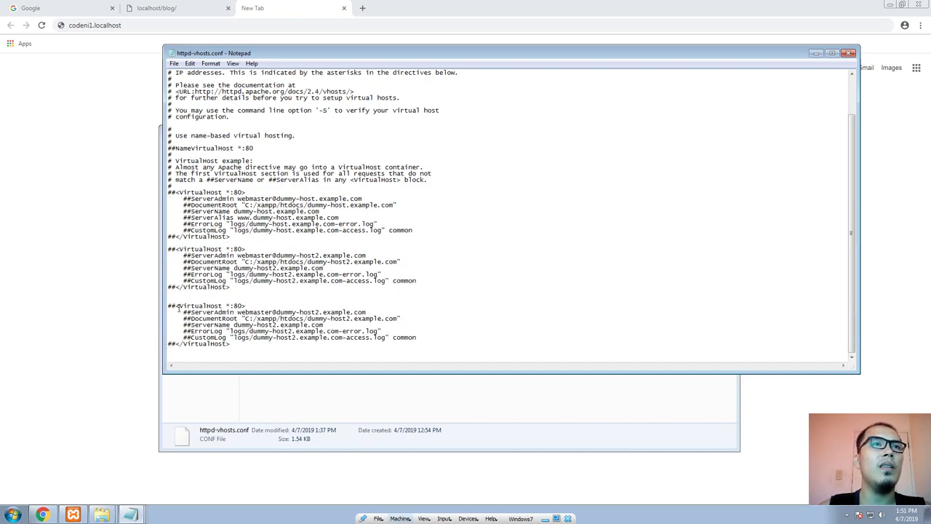
Step: Uncomment every line of the copied VirtualHost block by removing its ## prefixes, including the opening and closing tags
click(175, 306)
key(BackSpace)
key(BackSpace)
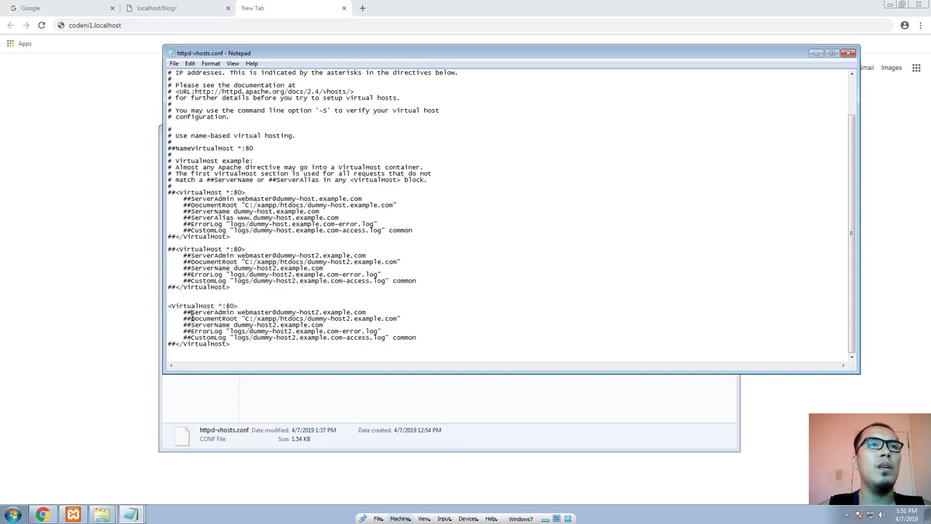
click(189, 312)
key(BackSpace)
key(BackSpace)
click(190, 319)
key(BackSpace)
key(BackSpace)
click(190, 324)
key(BackSpace)
key(BackSpace)
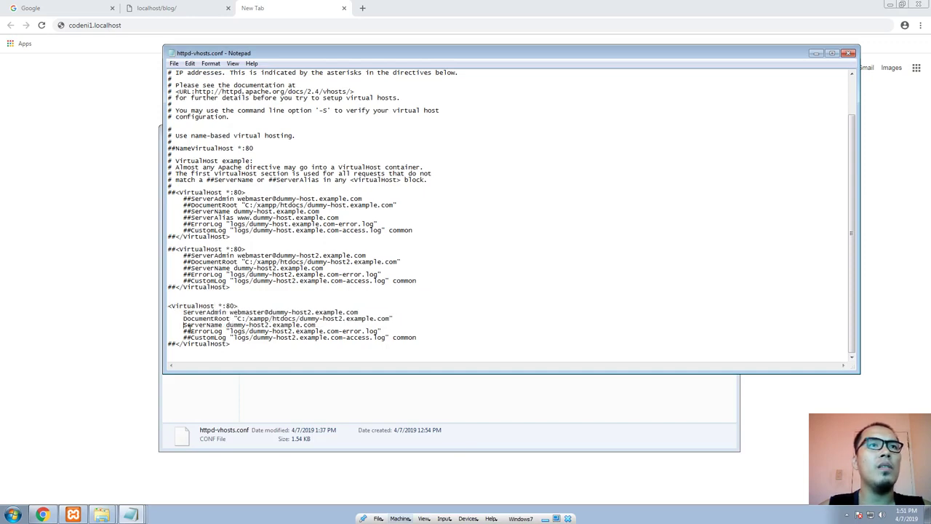
click(190, 331)
key(BackSpace)
key(BackSpace)
click(190, 337)
key(BackSpace)
key(BackSpace)
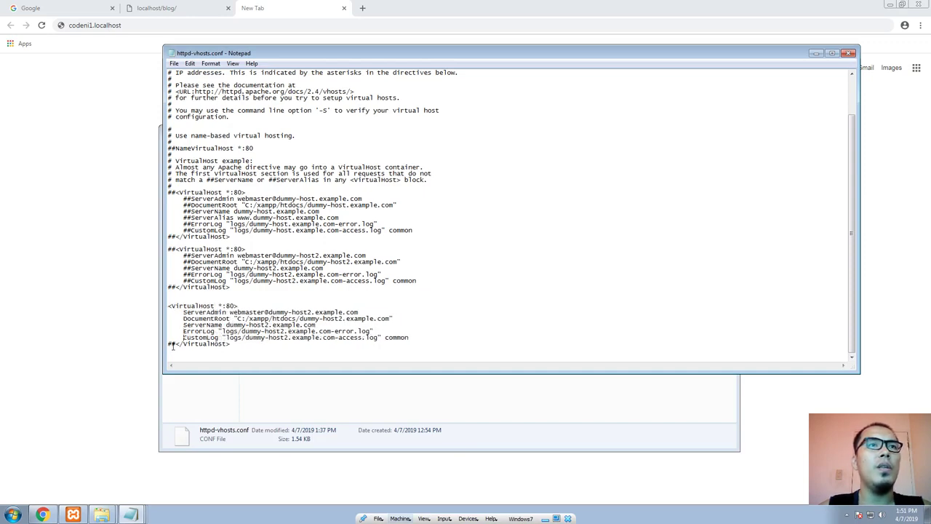
click(175, 344)
key(BackSpace)
key(BackSpace)
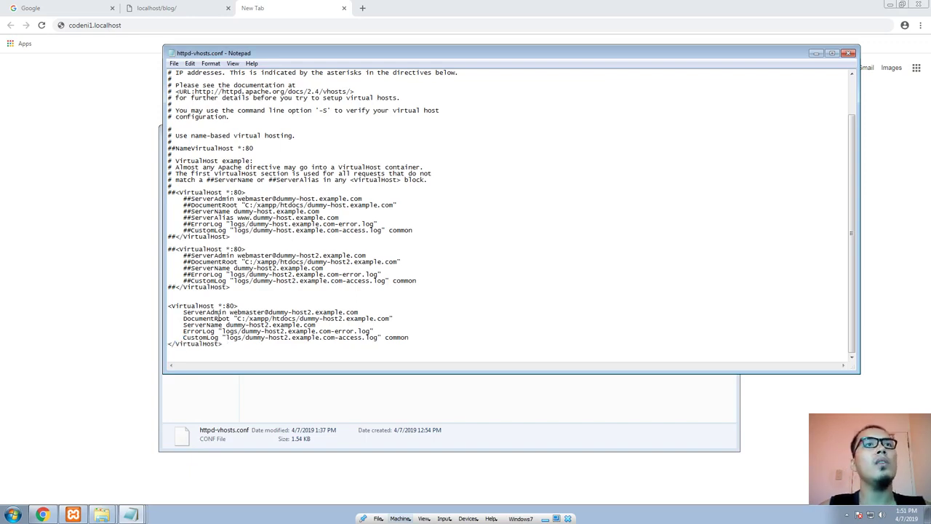
Step: Replace the ServerAdmin value in the new VirtualHost block with the administrator's e-mail address
drag(231, 312, 377, 314)
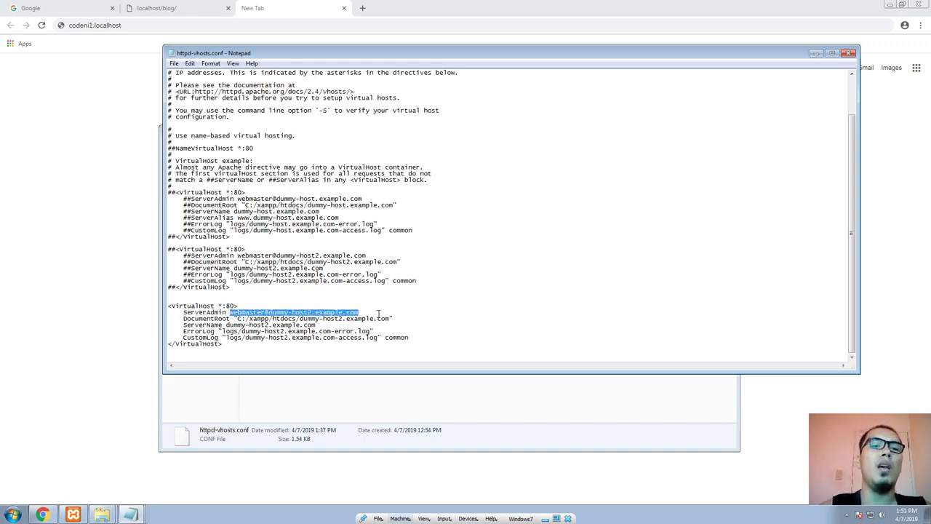
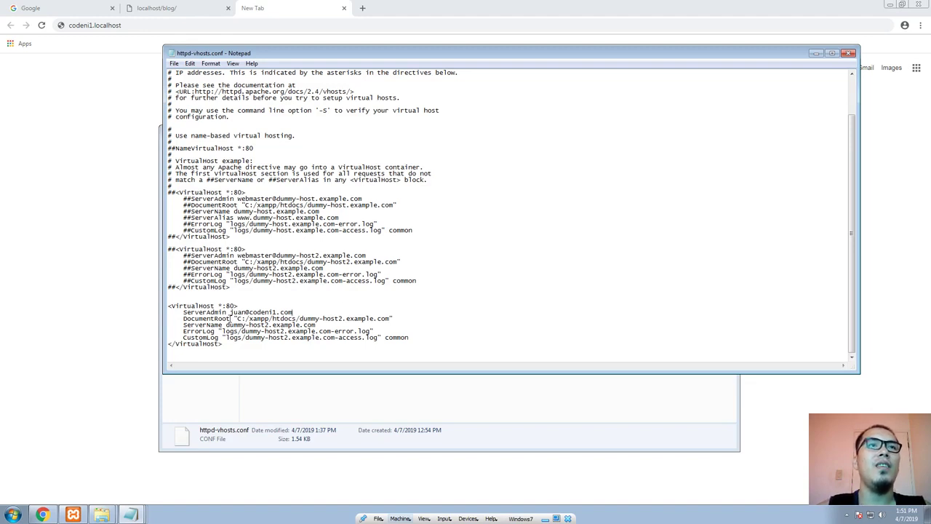
Step: Set the new block's DocumentRoot to "C:\xampp\htdocs\codeni1.com", using the path copied from that folder in Explorer
drag(172, 318, 474, 317)
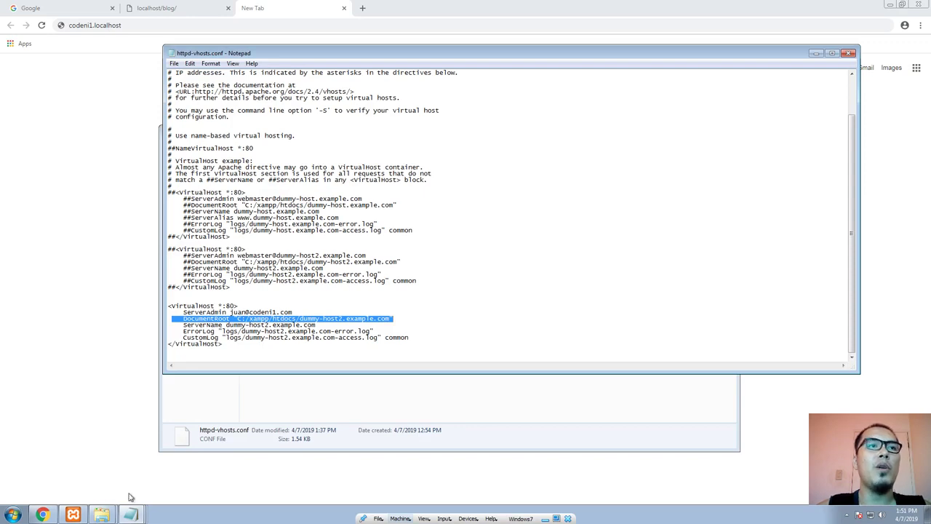
click(102, 514)
click(97, 471)
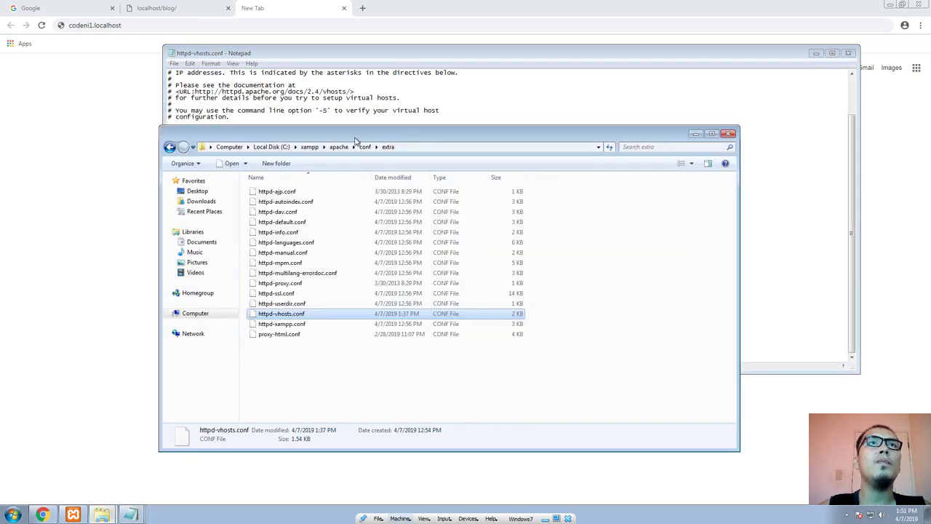
click(309, 146)
double_click(287, 246)
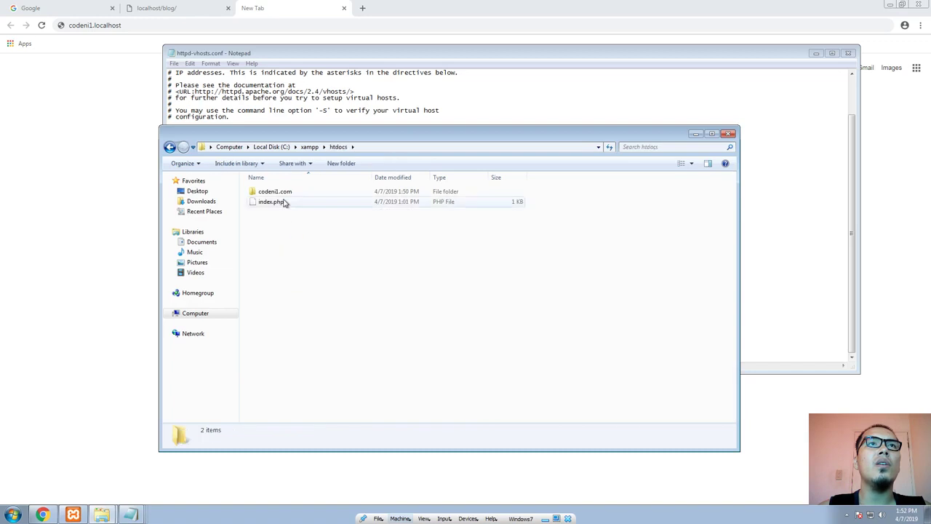
double_click(282, 192)
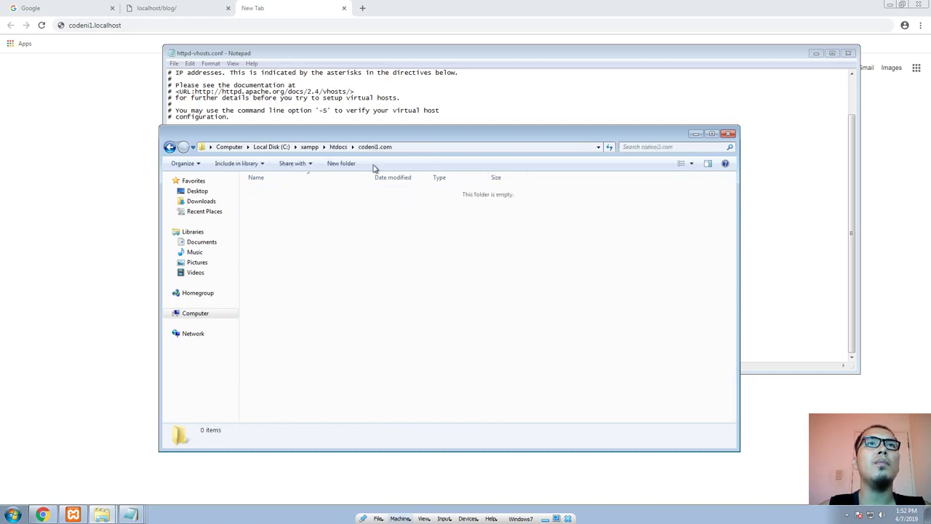
click(415, 147)
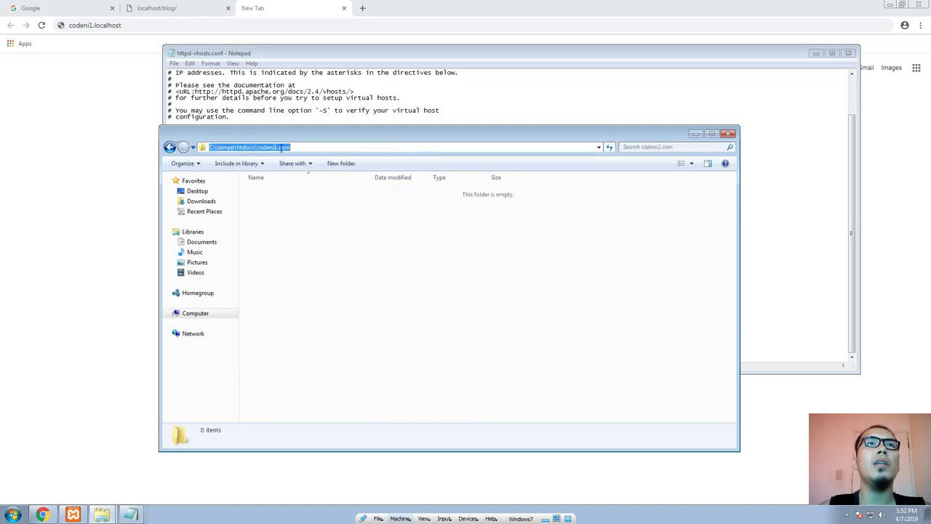
right_click(282, 148)
click(303, 180)
click(446, 121)
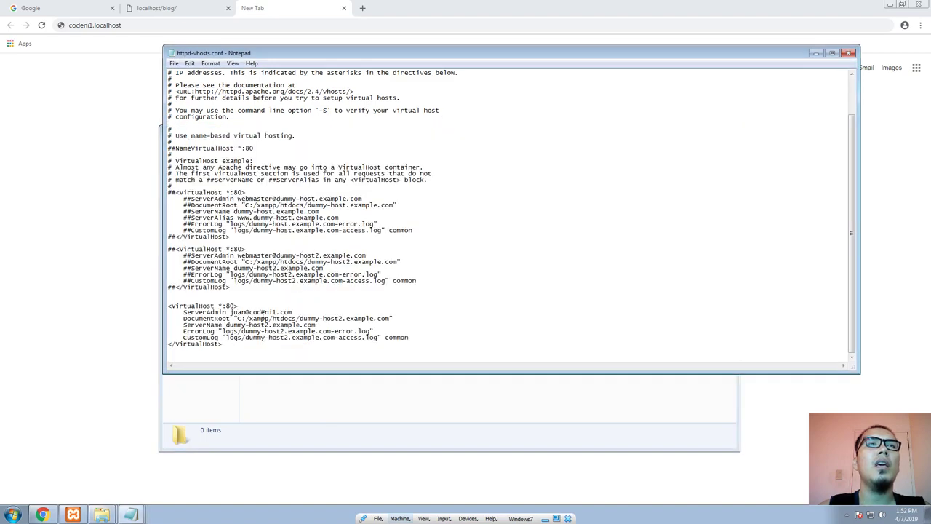
drag(237, 318, 393, 319)
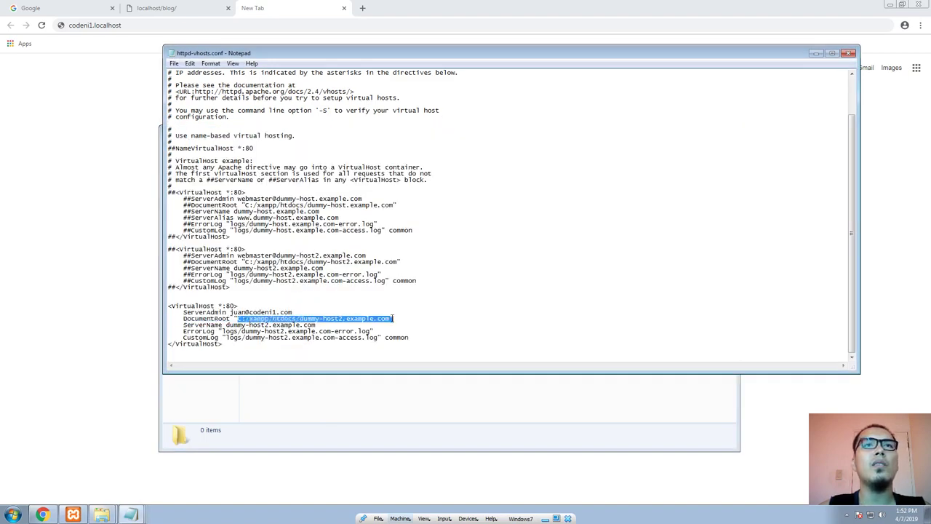
key(ctrl+v)
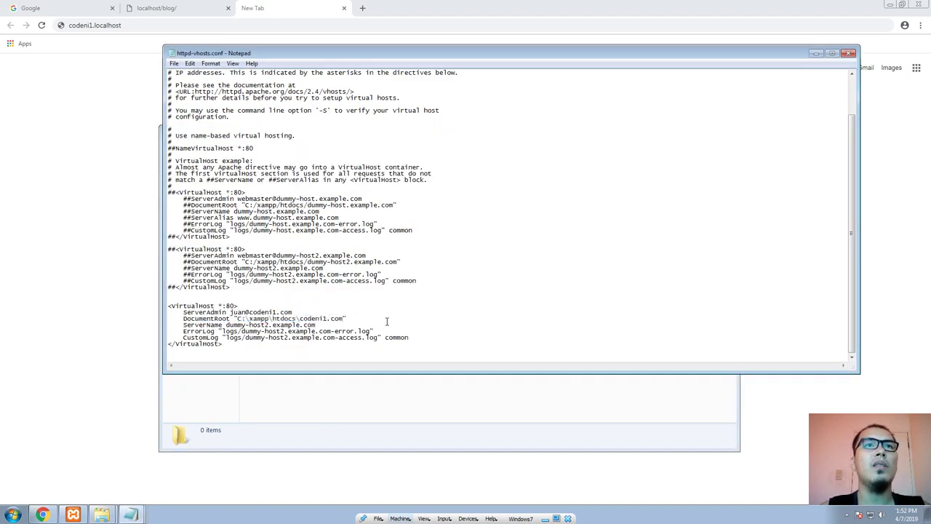
Step: Set the new block's ServerName to codeni1.localhost, using the address copied from the browser
drag(226, 325, 338, 324)
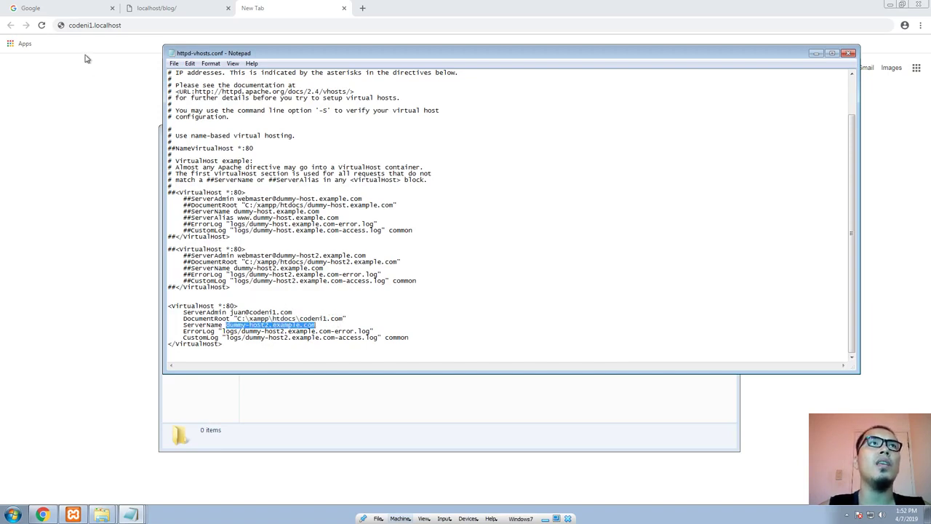
click(126, 26)
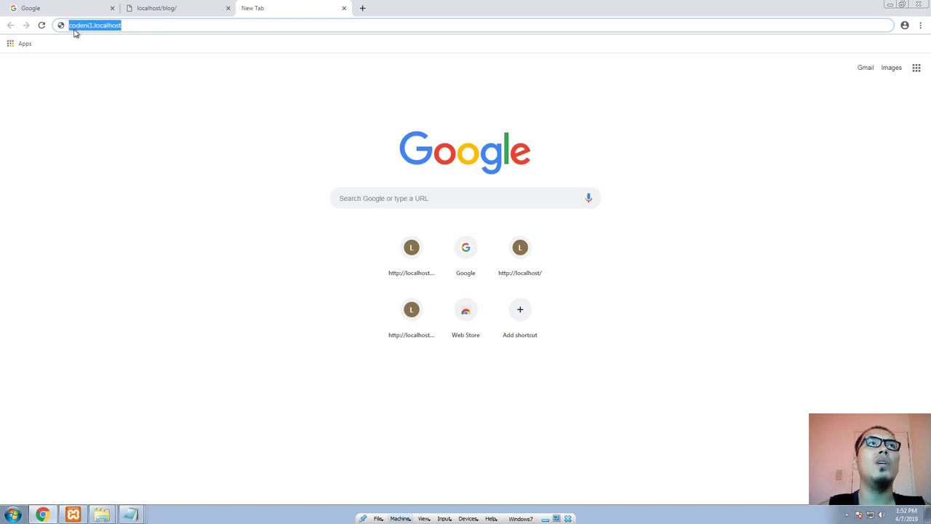
key(alt+Tab)
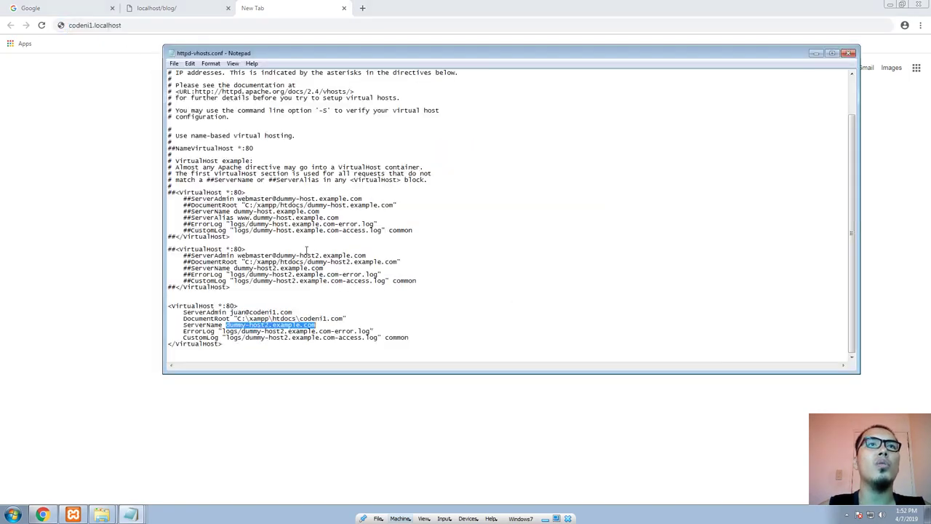
click(224, 327)
shift+click(320, 326)
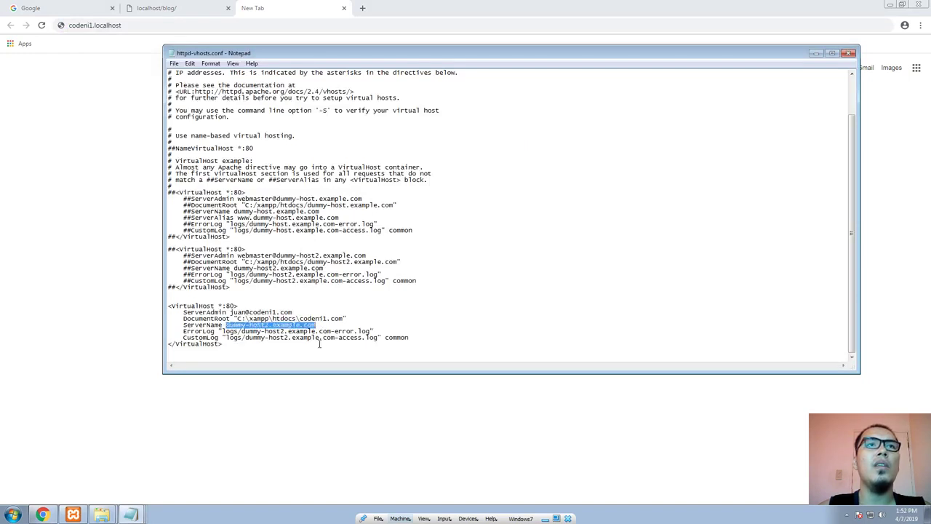
key(ctrl+v)
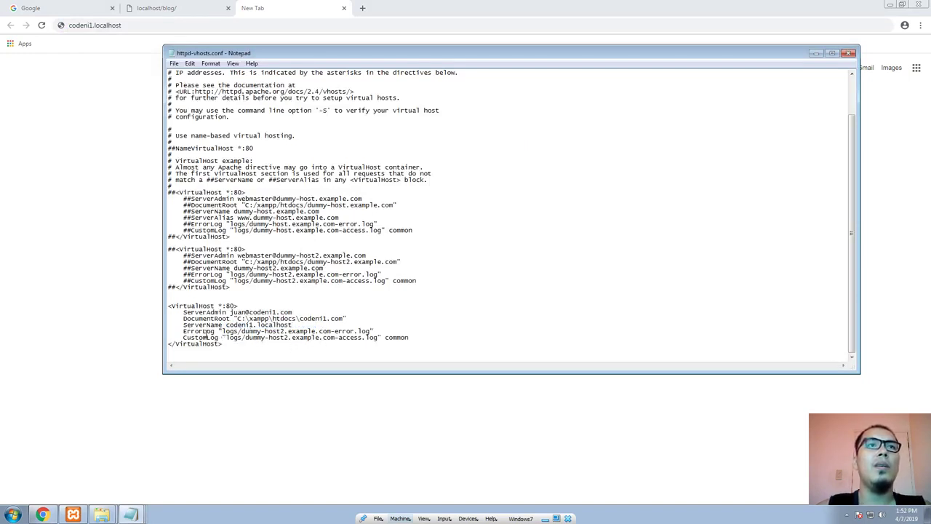
Step: Look at the Computer and htdocs\codeni1.com folder windows, and return to httpd-vhosts.conf
drag(181, 332, 398, 332)
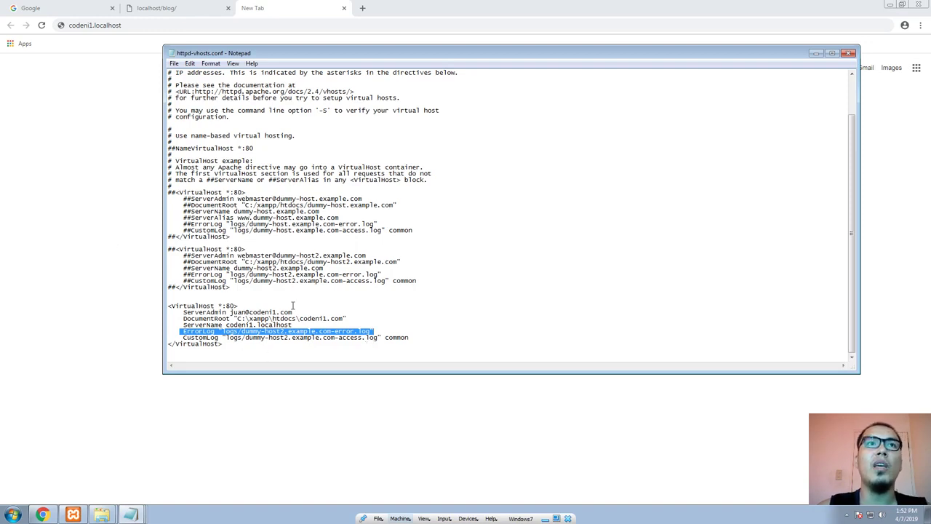
click(126, 512)
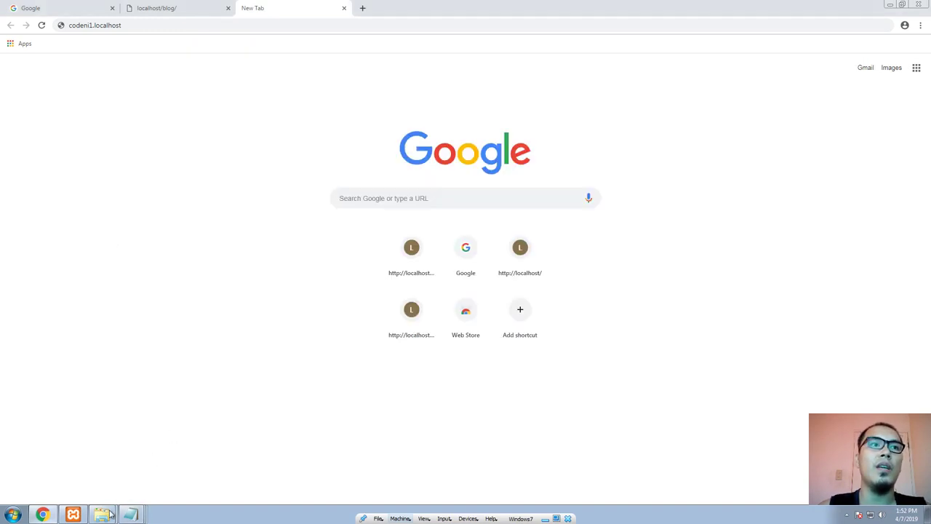
click(108, 514)
click(98, 492)
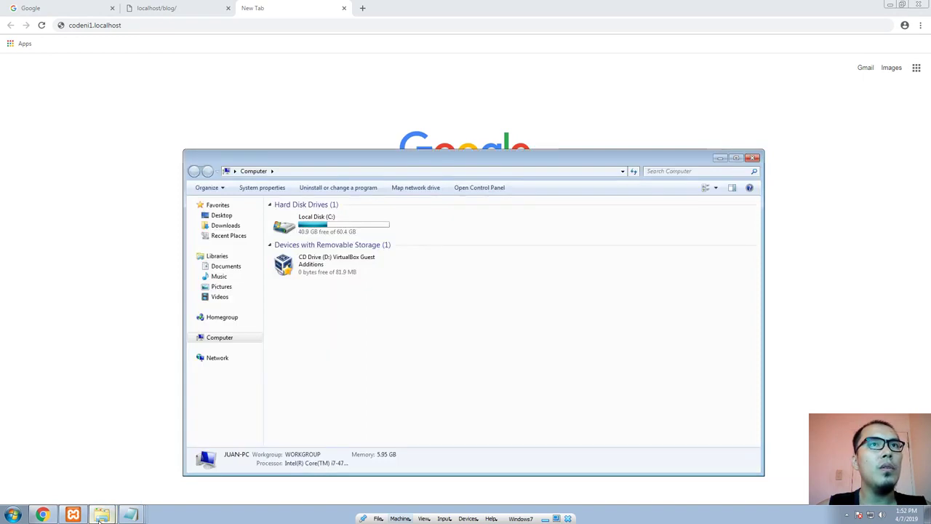
click(101, 514)
click(102, 476)
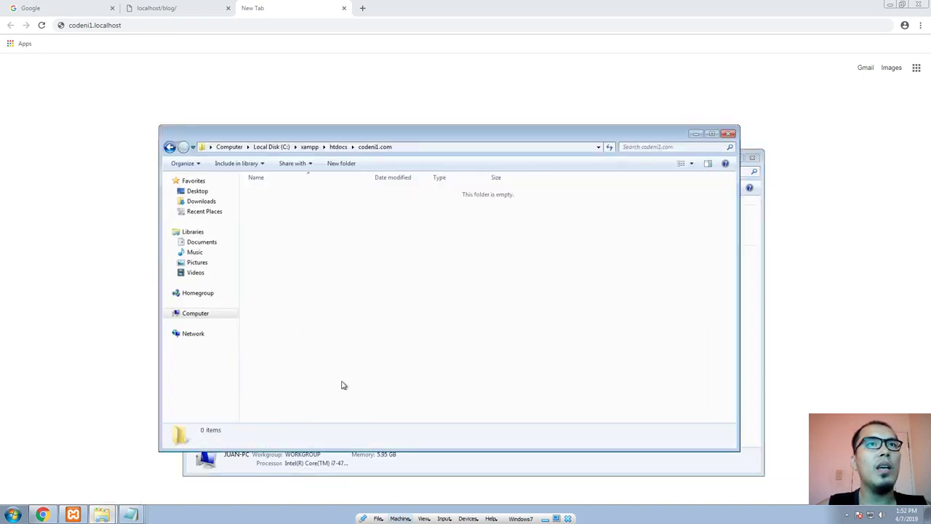
key(alt+Tab)
key(alt+Tab)
key(alt+Tab)
key(alt+Tab)
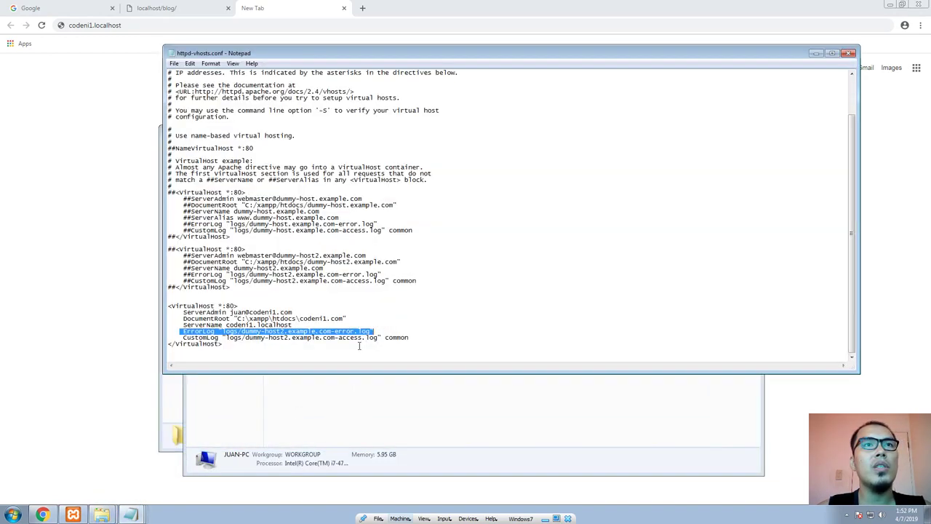
click(356, 348)
drag(222, 331, 369, 331)
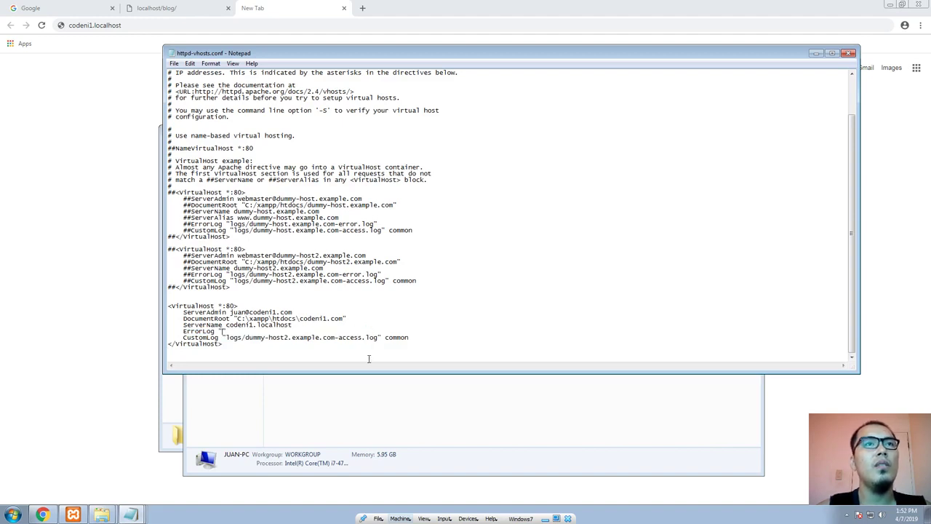
key(shift+Left)
key(shift+Left)
key(shift+Left)
key(shift+Left)
key(shift+Left)
key(shift+Left)
key(shift+Left)
key(shift+Left)
key(shift+Left)
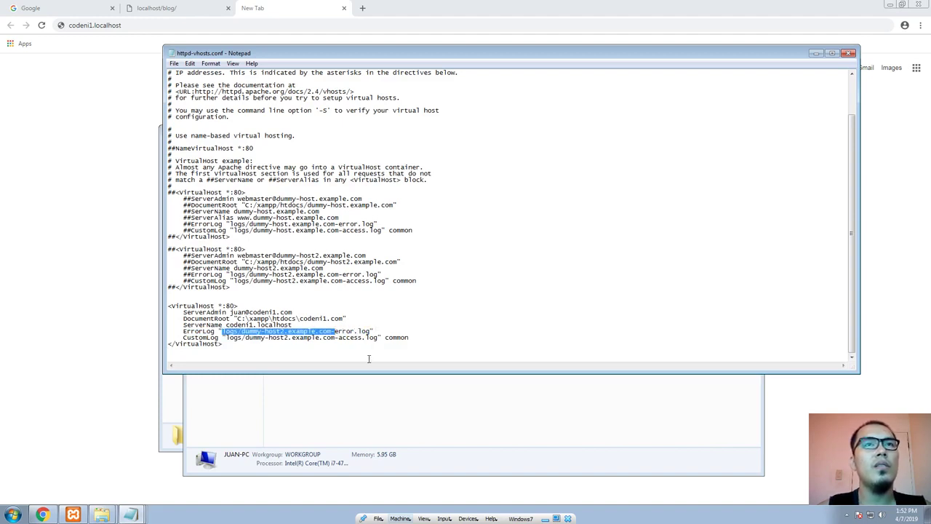
text(codeni1.localhost)
key(ctrl+z)
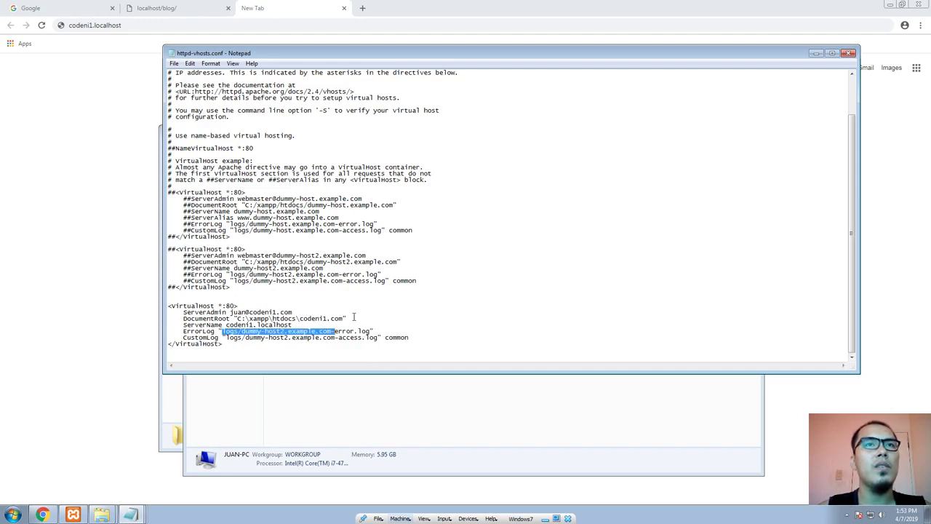
Step: Set the new block's ErrorLog to "C:\xampp\htdocs\codeni1.com\logs\error.log", reusing the path copied from its DocumentRoot line
drag(354, 316, 331, 333)
text(C:\xampp\htdocs\codeni1.com)
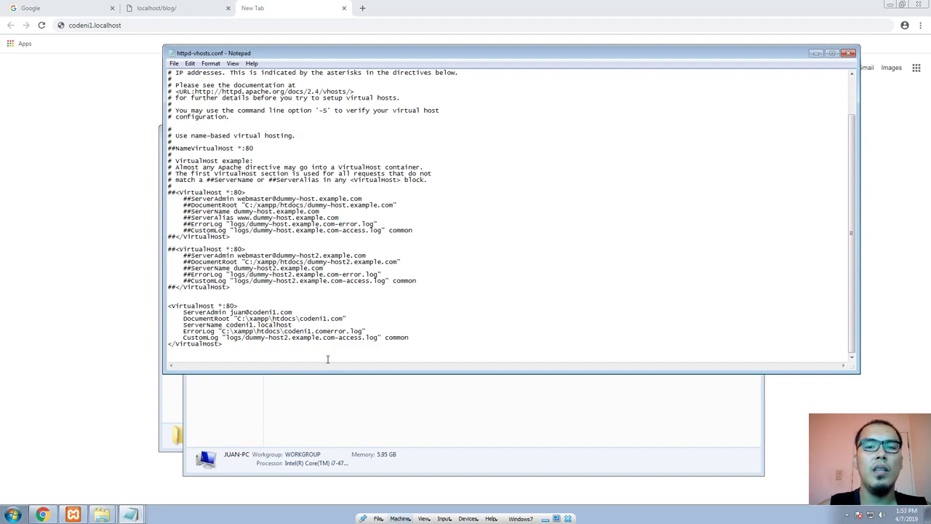
text(\)
text(logs\)
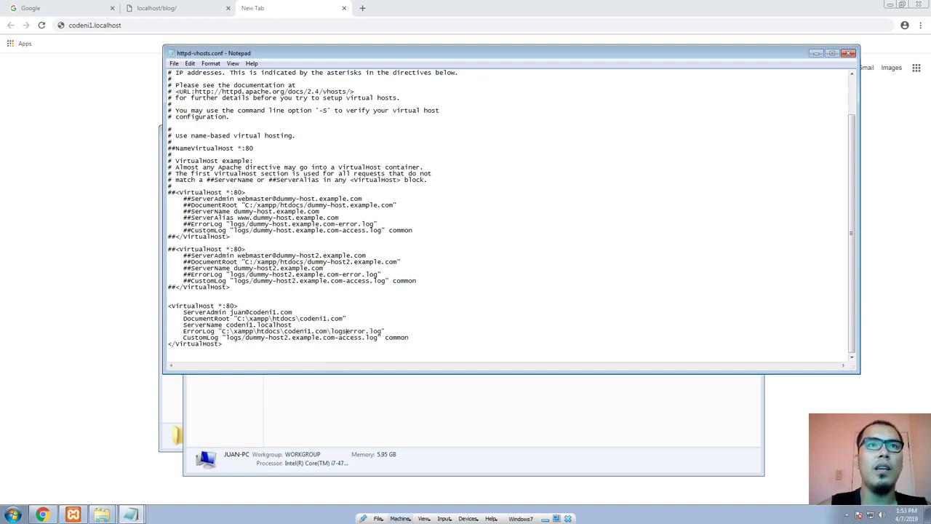
text(\)
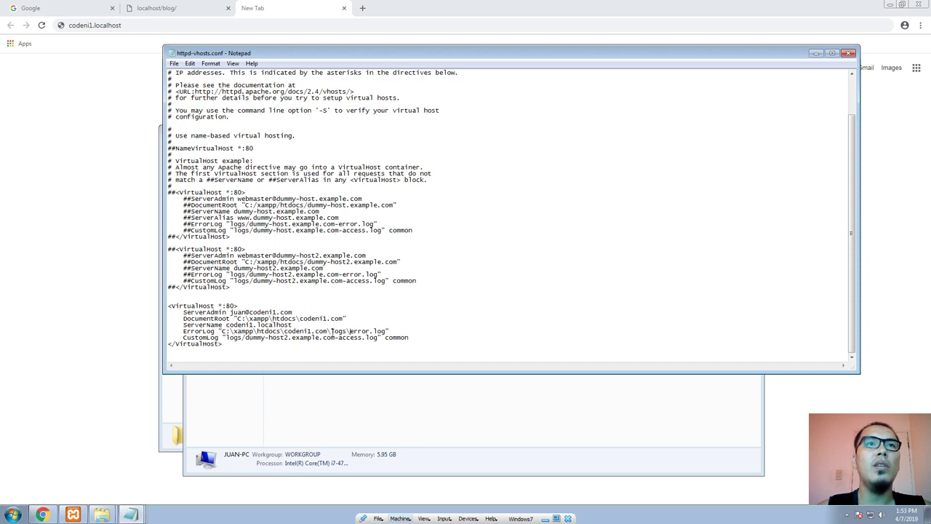
Step: Create a folder named logs inside htdocs\codeni1.com in Explorer
mouse_move(101, 515)
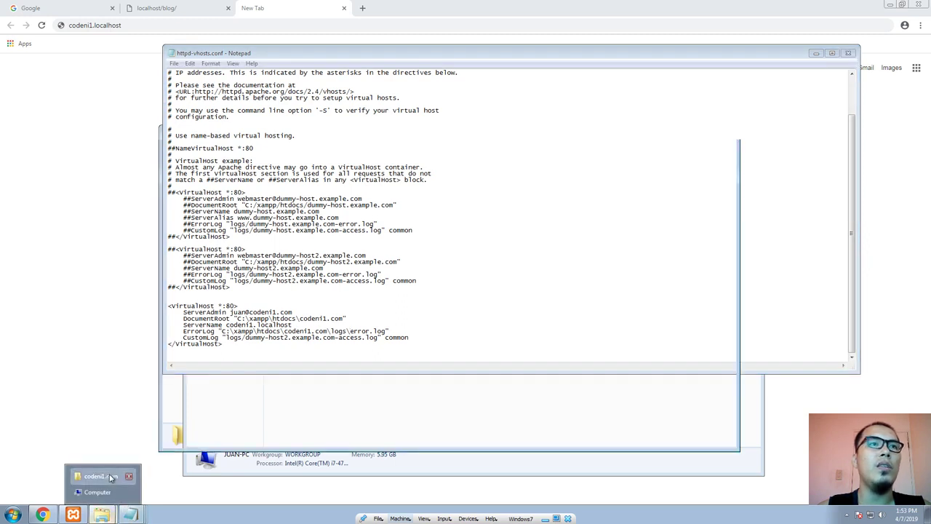
click(112, 477)
right_click(288, 244)
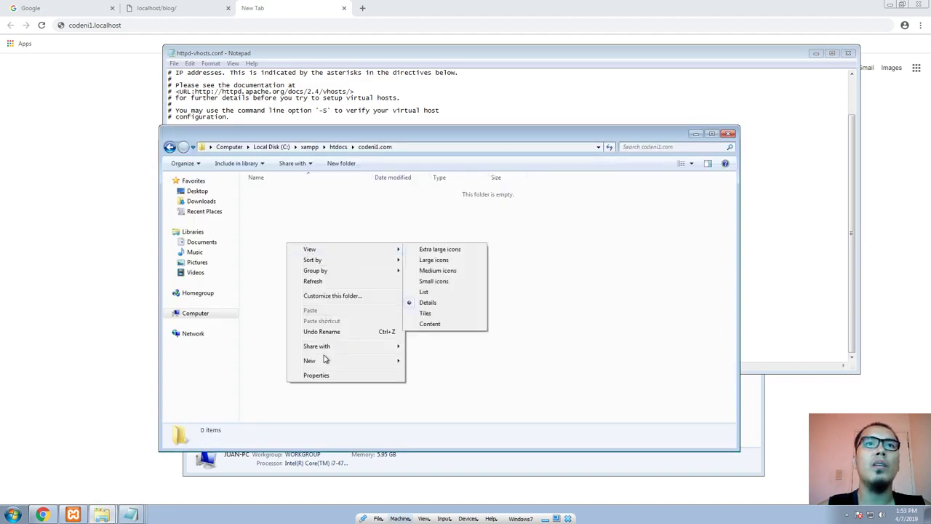
mouse_move(323, 361)
click(415, 361)
text(logs)
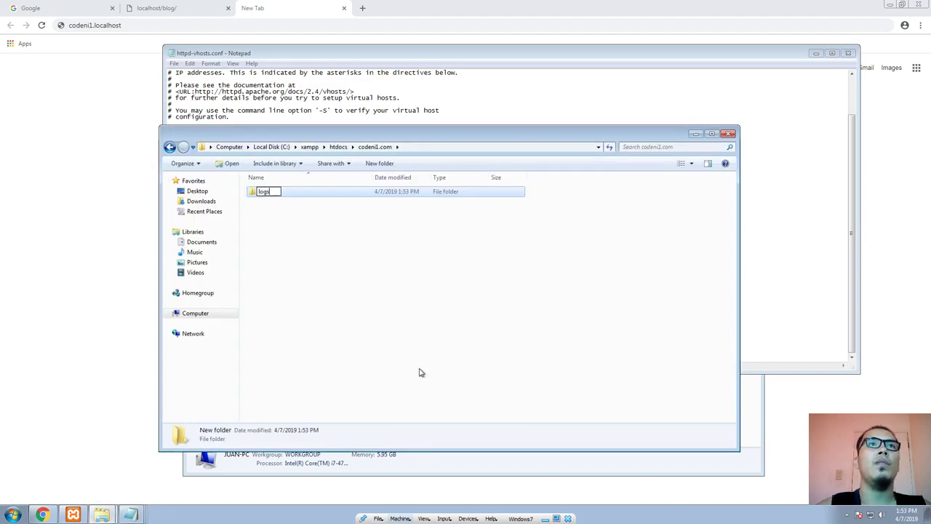
key(Return)
click(389, 357)
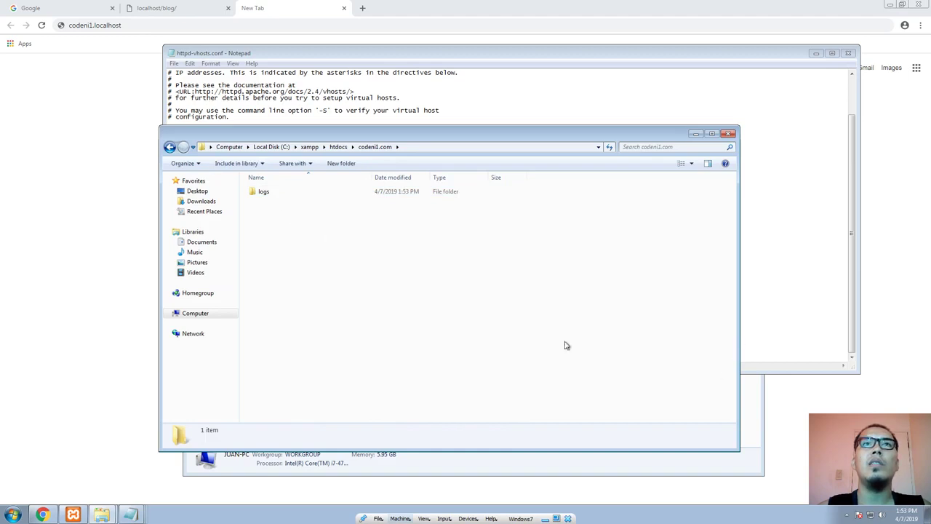
Step: Return to httpd-vhosts.conf and set the new block's CustomLog path to "C:\xampp\htdocs\codeni1.com\logs\access.log", copying the folder path from ErrorLog
click(411, 466)
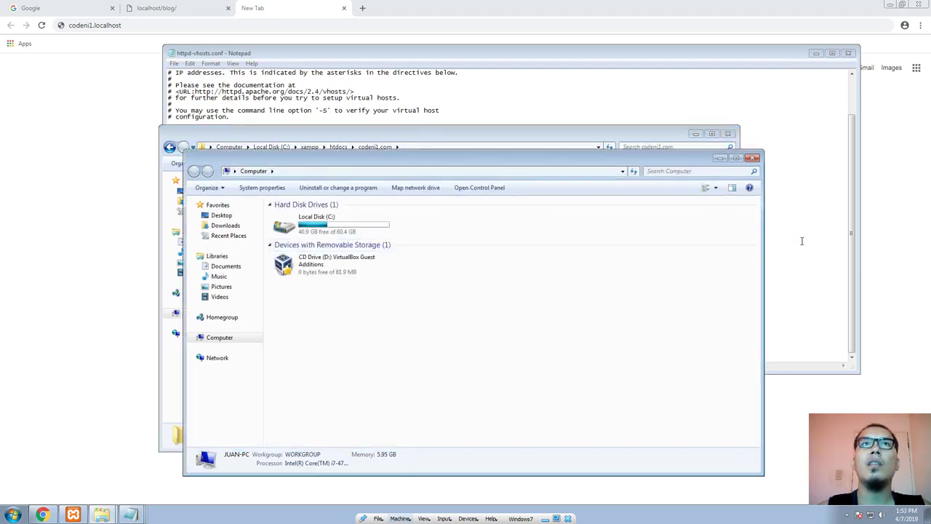
click(800, 239)
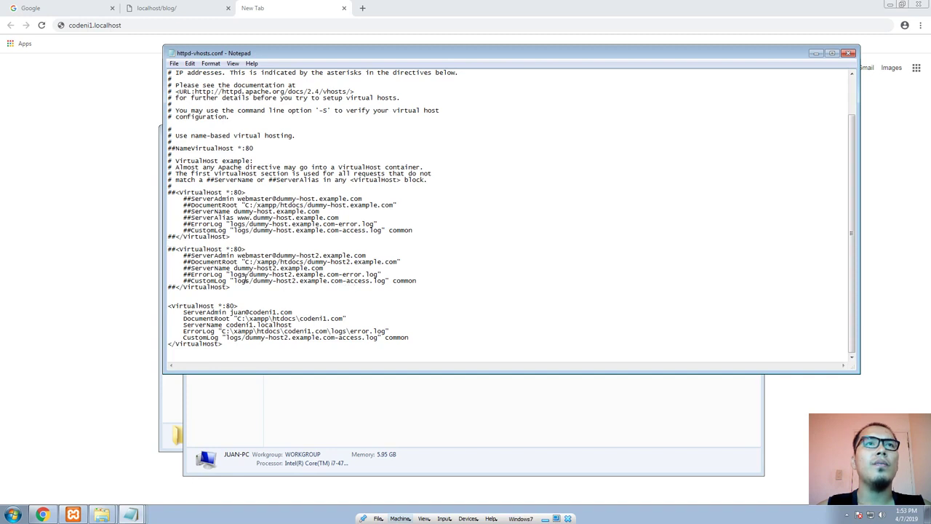
mouse_move(223, 332)
mouse_down()
mouse_move(381, 333)
mouse_move(227, 338)
mouse_up()
key(ctrl+c)
key(ctrl+v)
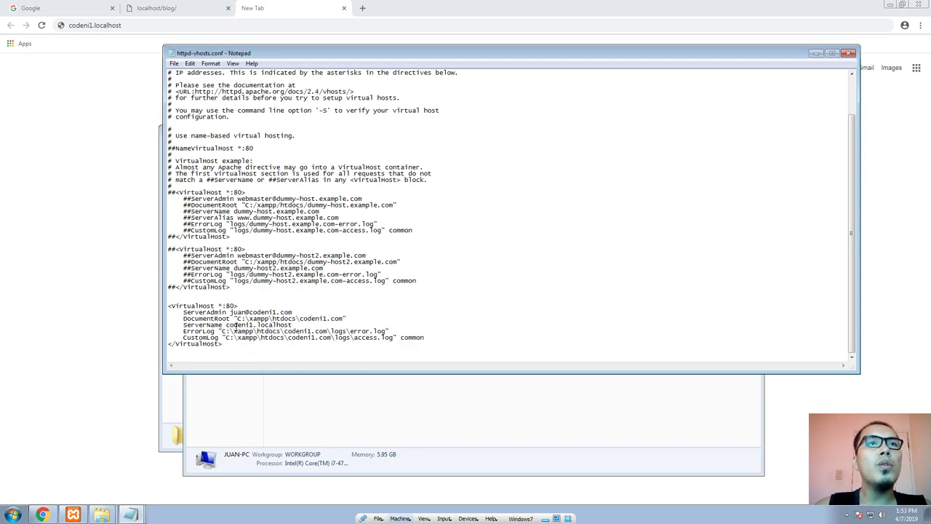
Step: Copy the ServerName value codeni1.localhost, then browse in Explorer to C:\Windows\System32\drivers\etc and select the hosts file
drag(225, 328, 299, 329)
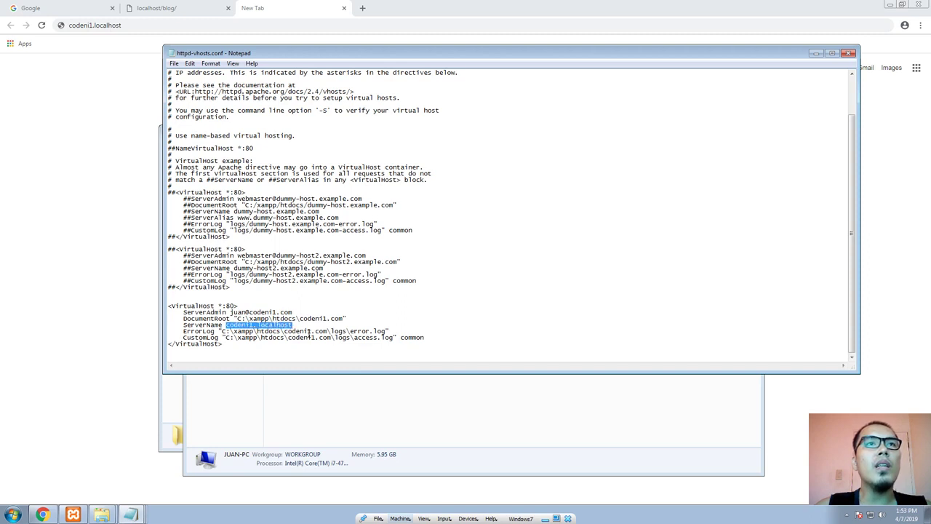
click(13, 514)
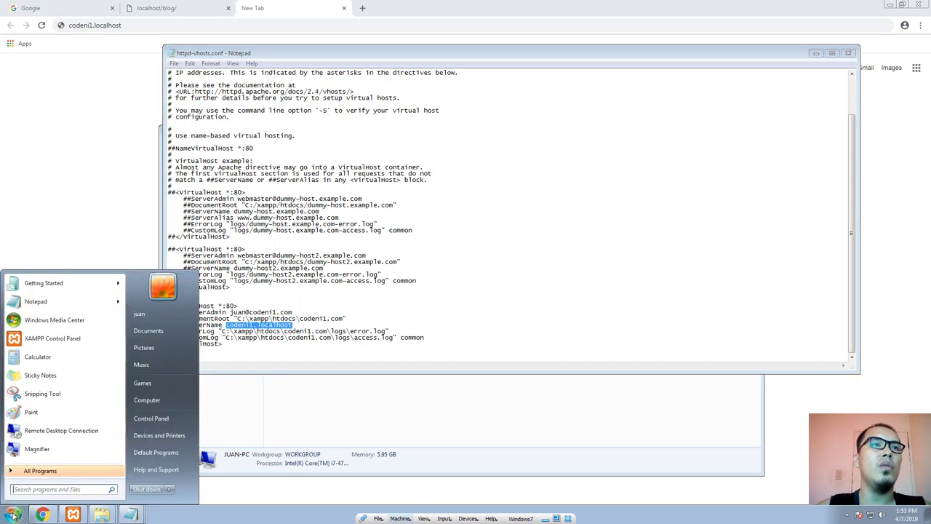
click(160, 400)
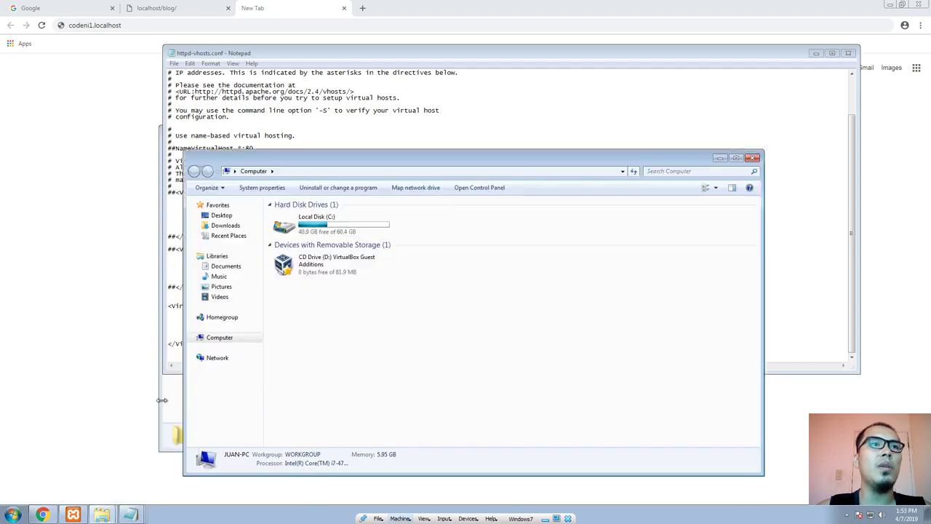
double_click(355, 235)
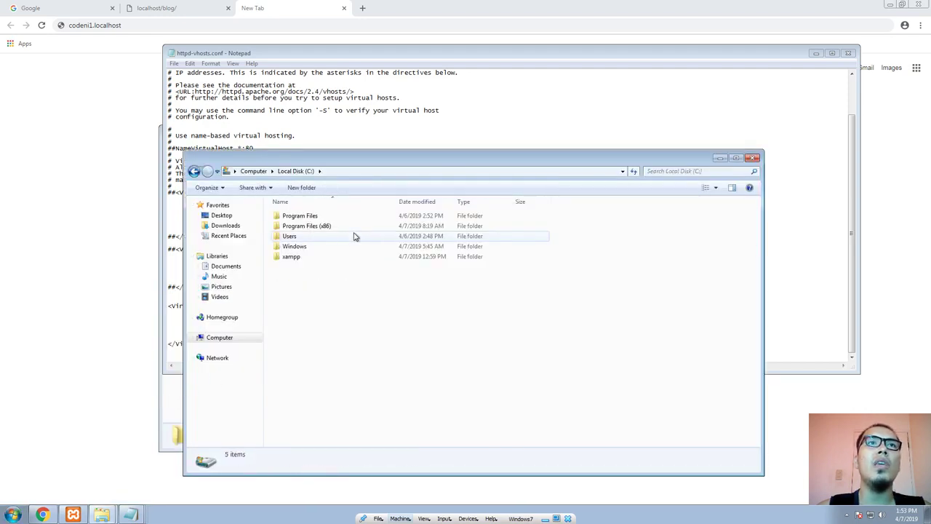
double_click(316, 248)
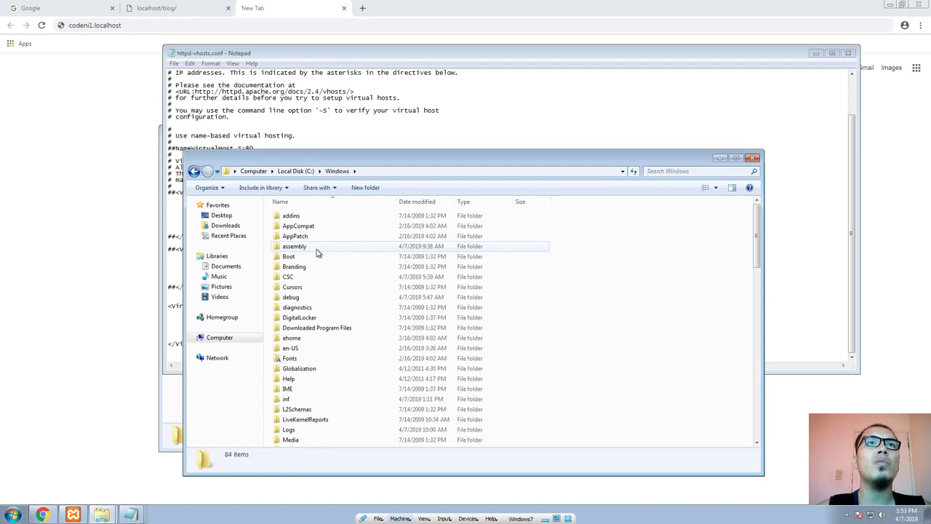
key(s)
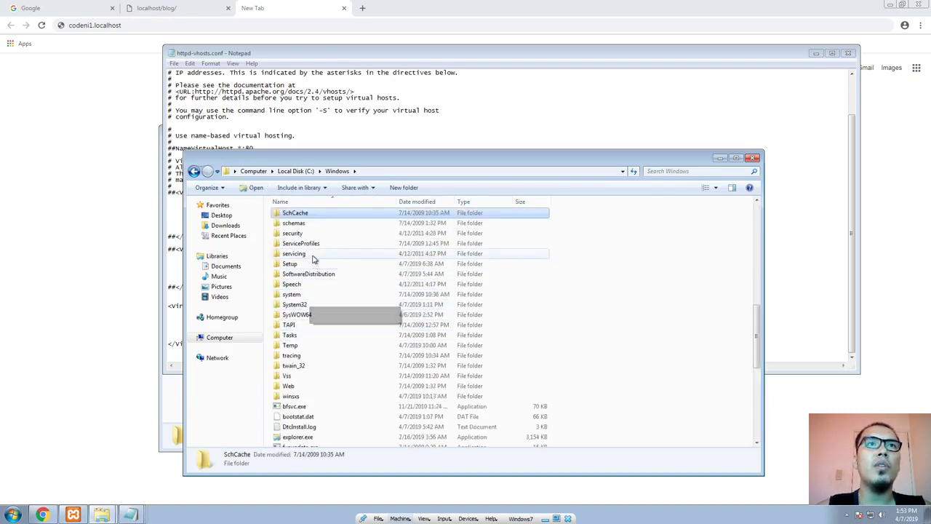
double_click(294, 304)
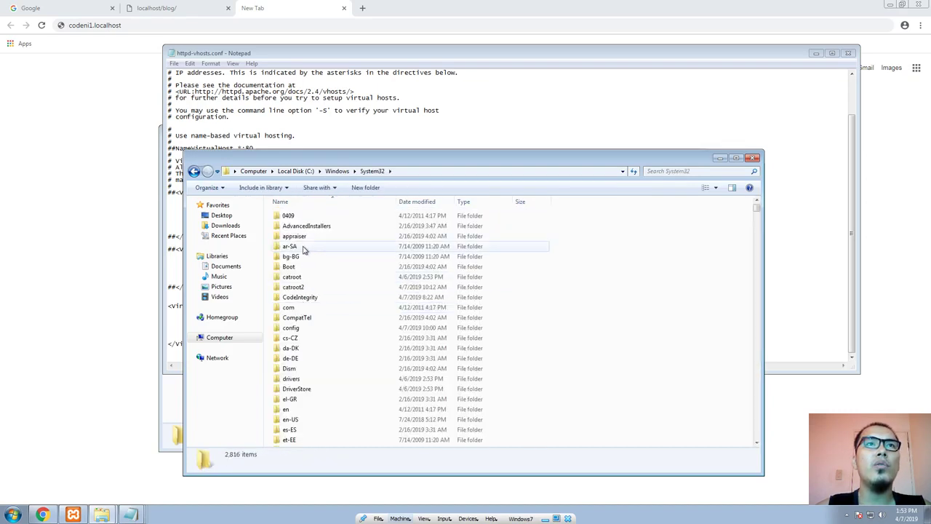
key(d)
double_click(298, 379)
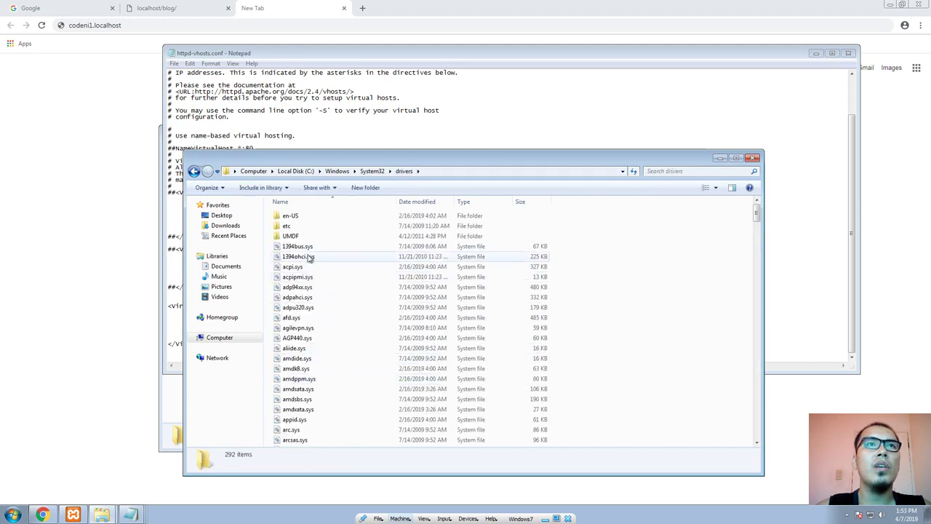
double_click(287, 226)
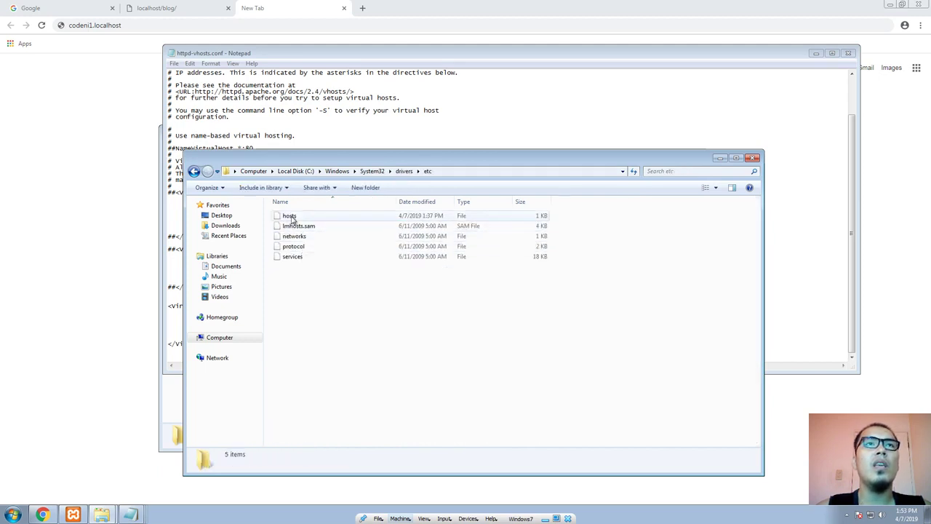
click(291, 218)
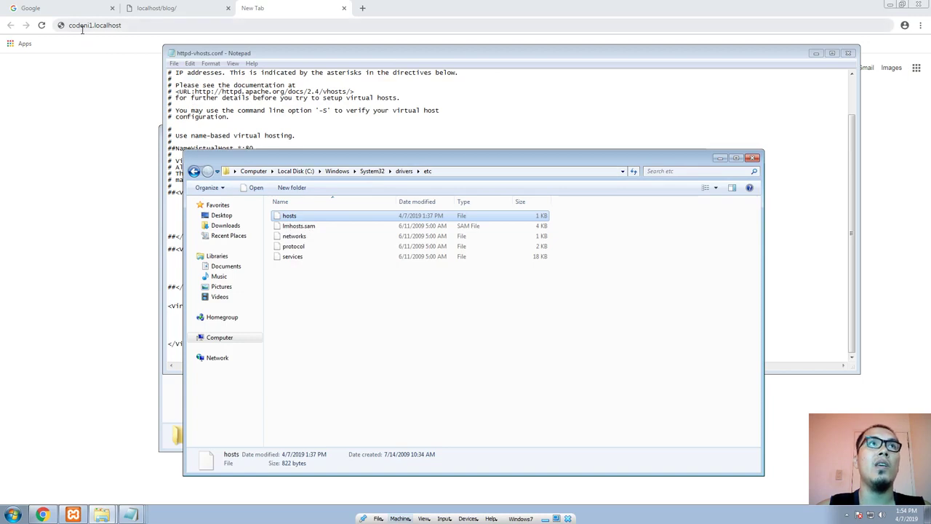
Step: Open the hosts file from the etc folder in a new Notepad window
right_click(285, 216)
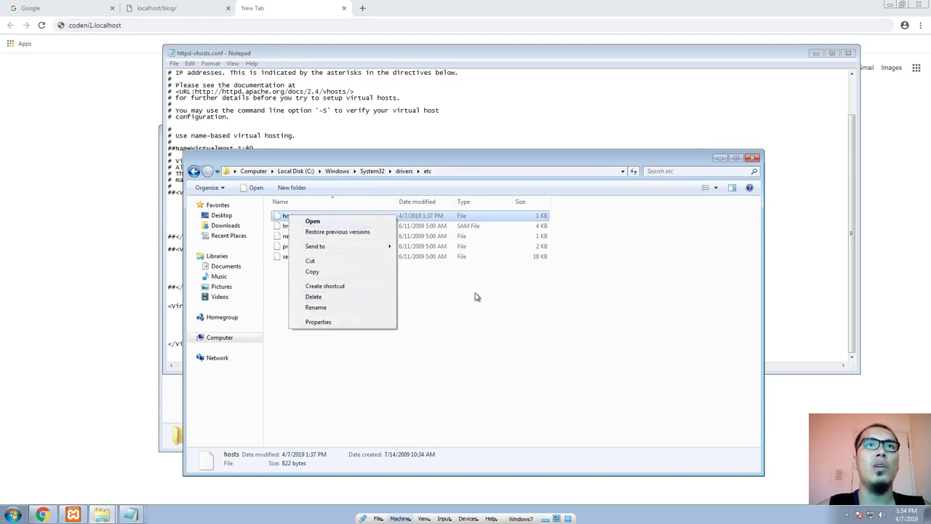
click(511, 325)
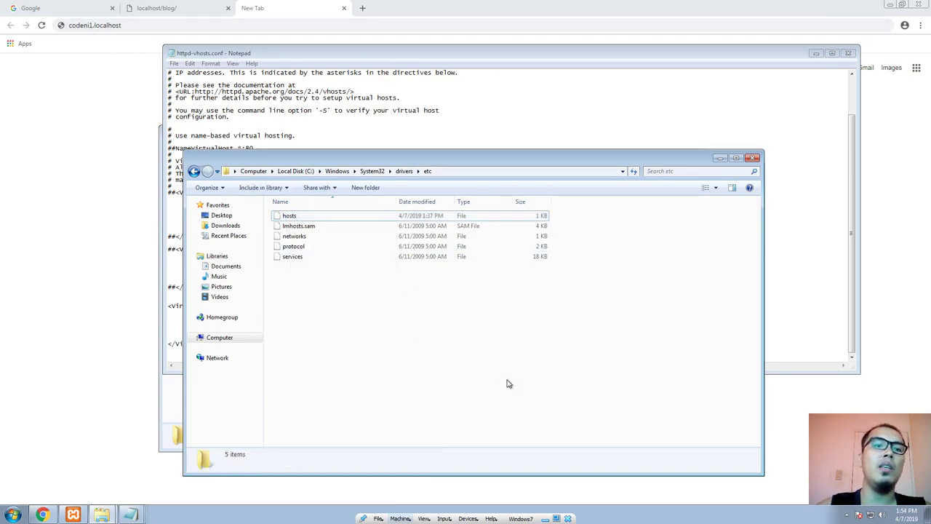
key(super+r)
text(notepad)
key(Return)
click(526, 386)
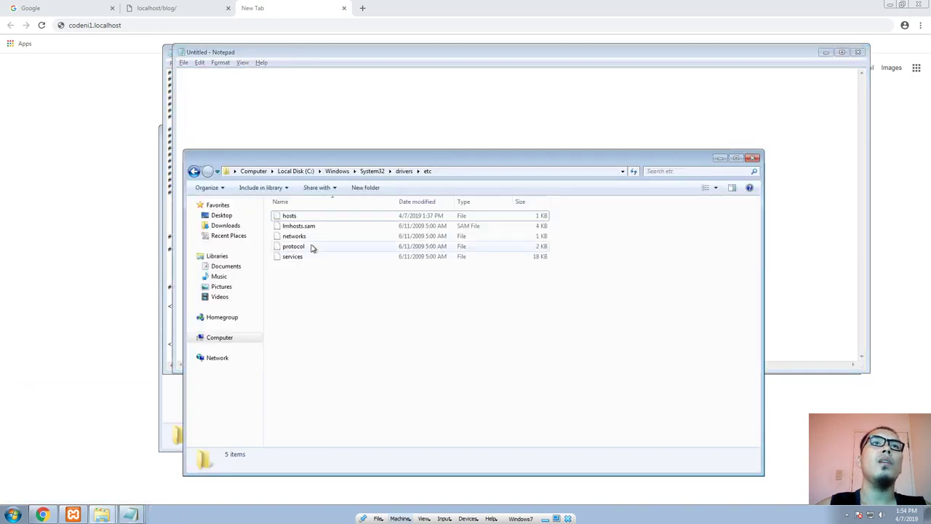
drag(289, 215, 312, 117)
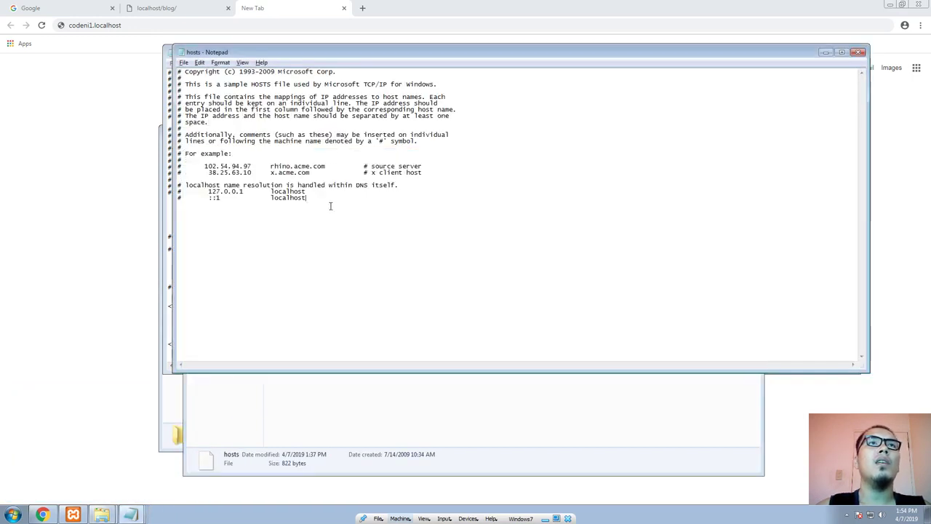
Step: Add the line "codeni1.localhost 127.0.0.1" beneath the localhost comments, separated by blank lines, and save the hosts file
click(330, 206)
key(Return)
key(ctrl+v)
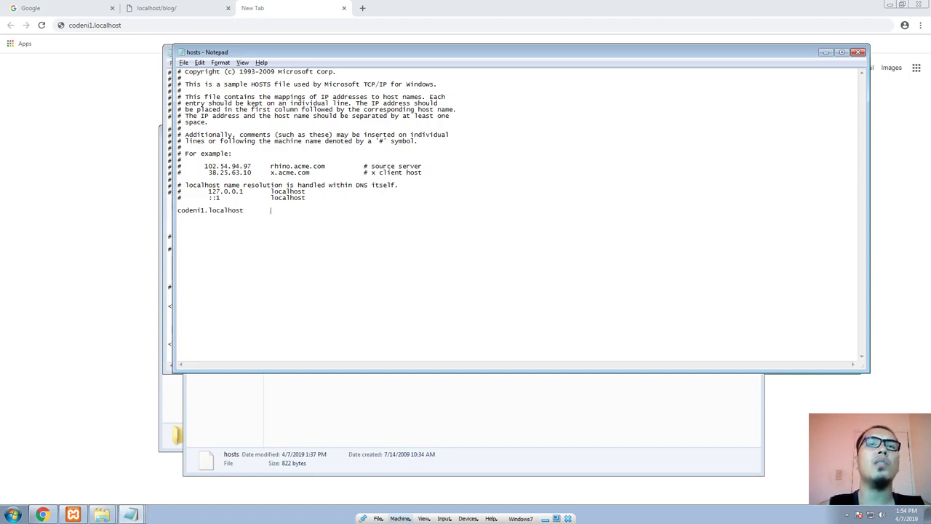
text(127.0.0.)
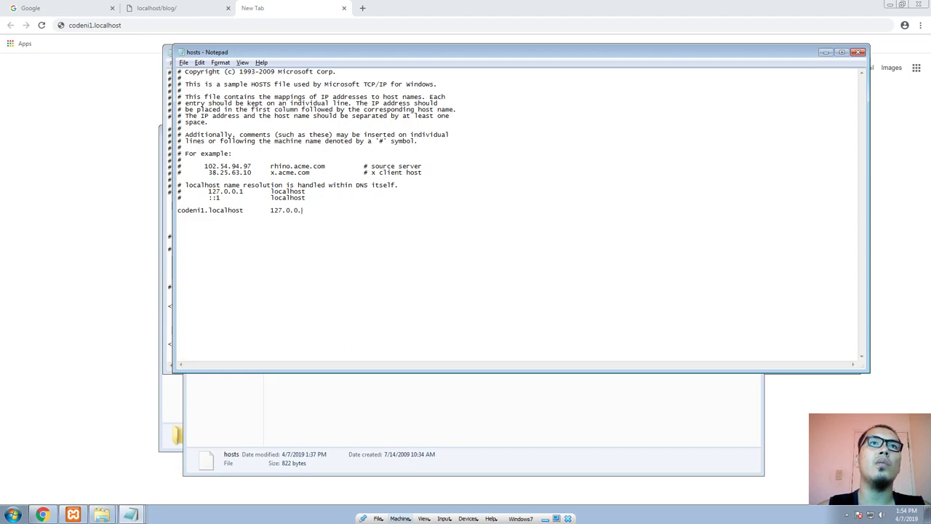
text(1)
key(Home)
key(Return)
key(Return)
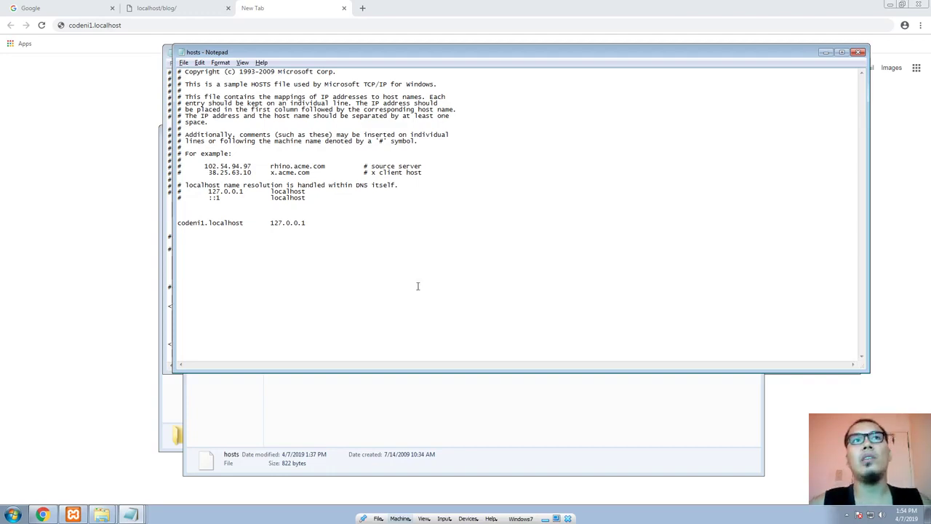
key(ctrl+s)
Step: Switch to the XAMPP Control Panel and restart Apache by stopping and starting it
click(73, 515)
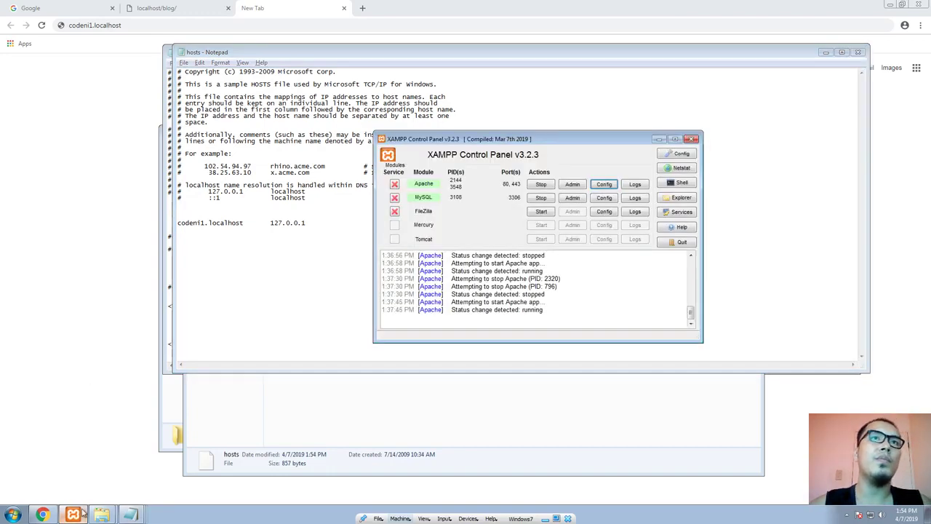
click(544, 189)
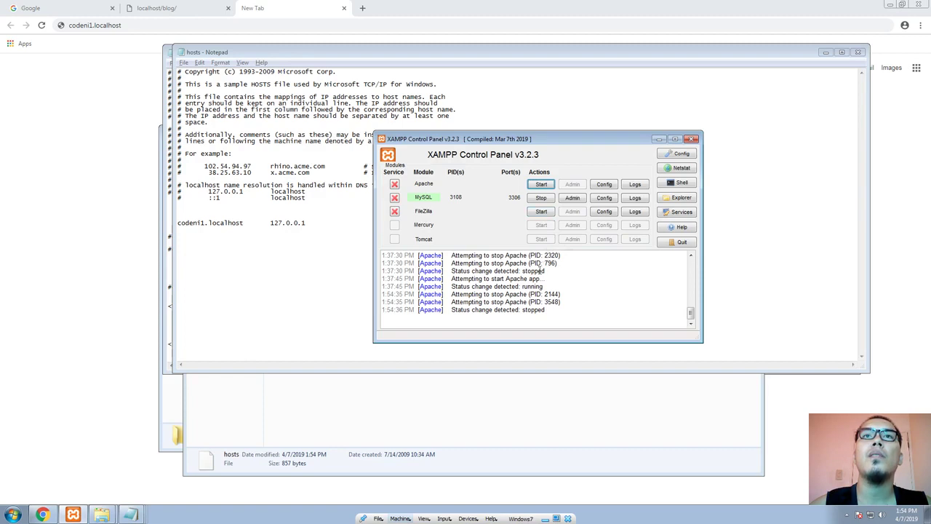
click(541, 184)
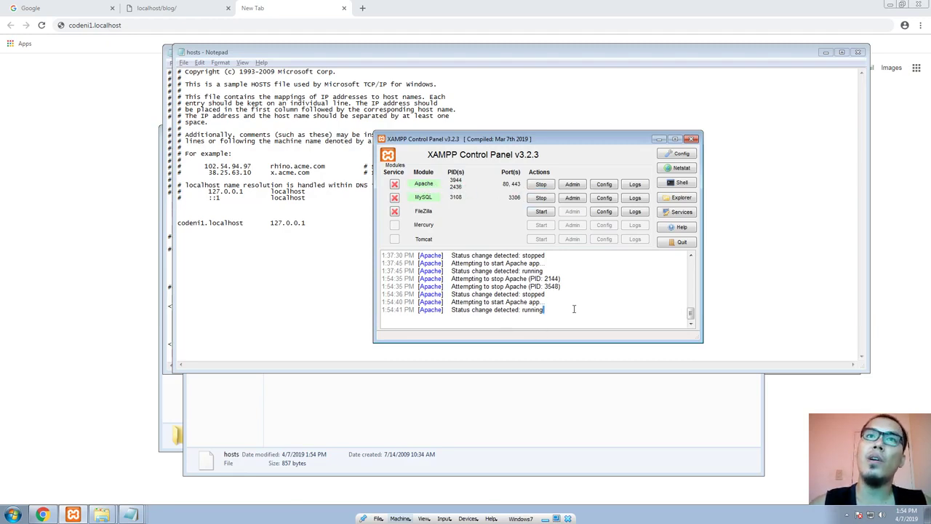
Step: Review the latest Apache status messages, and check the contents of the logs folder in htdocs\codeni1.com
drag(574, 309, 500, 293)
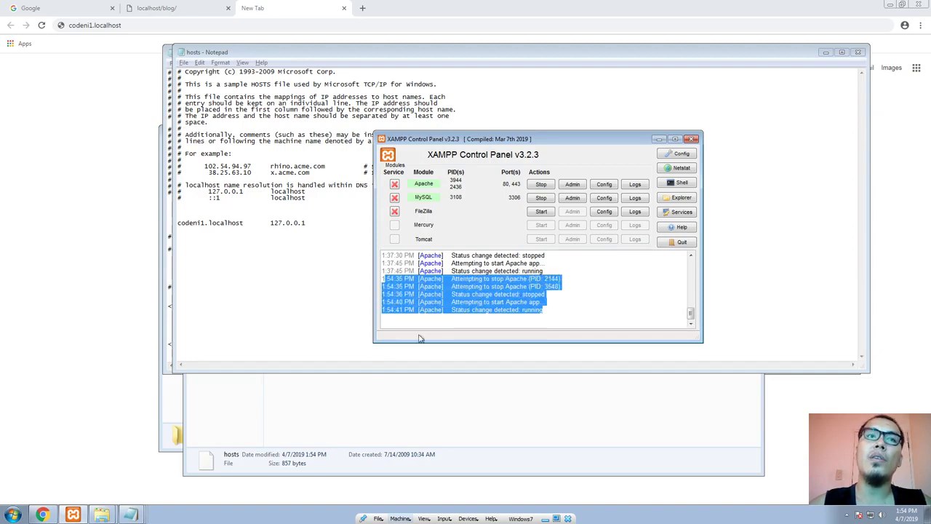
click(174, 416)
double_click(266, 194)
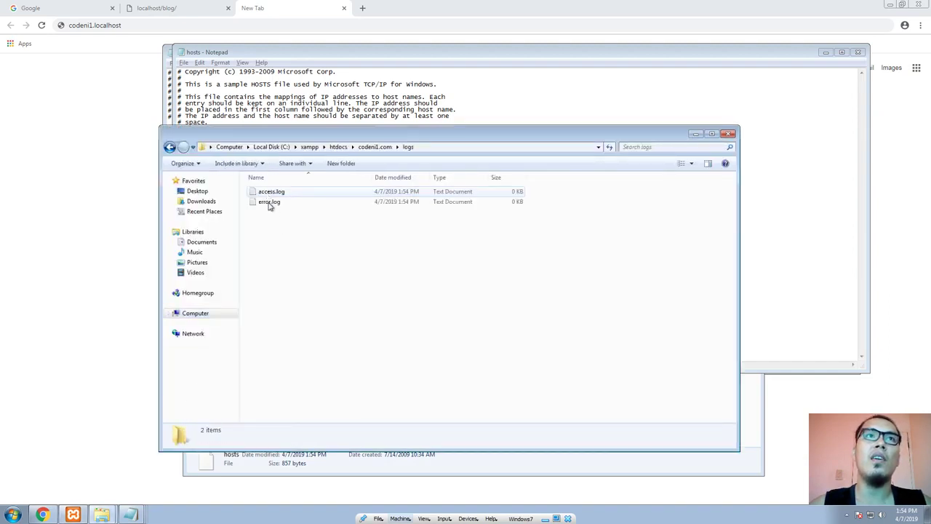
Step: Check the access.log and error.log files in the logs folder of htdocs\codeni1.com
click(270, 203)
click(170, 146)
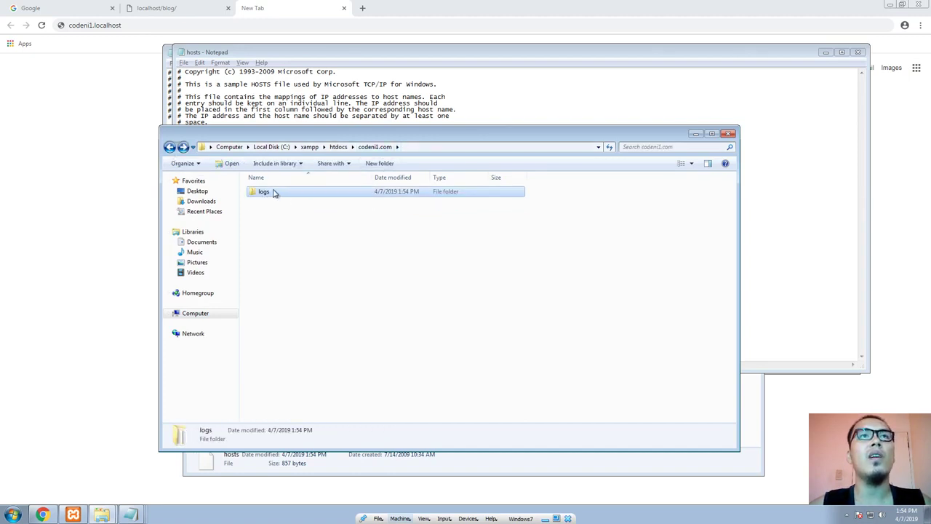
double_click(269, 191)
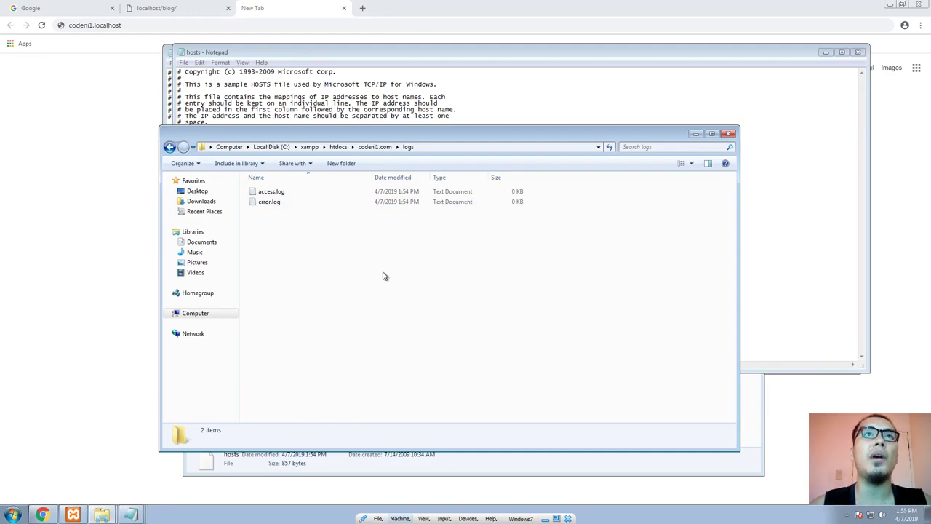
click(271, 203)
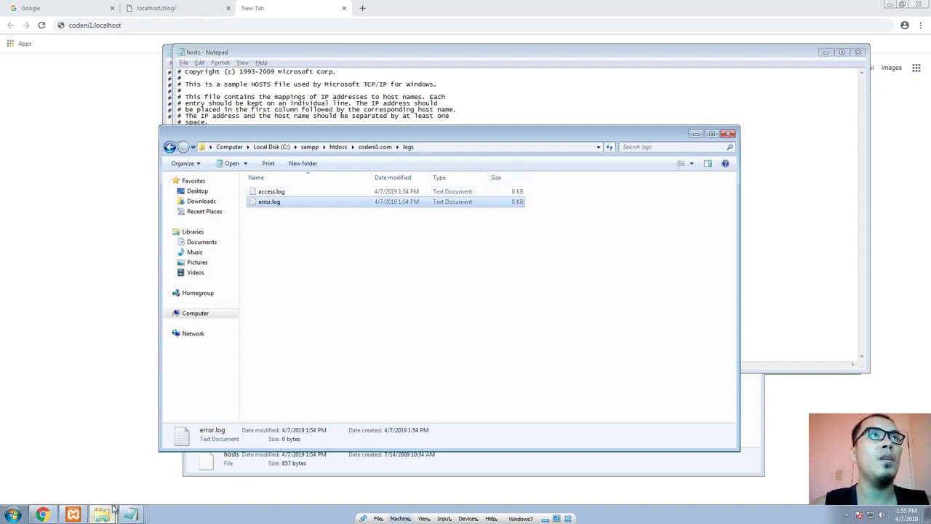
Step: Switch to Chrome and load codeni1.localhost
click(762, 173)
click(748, 442)
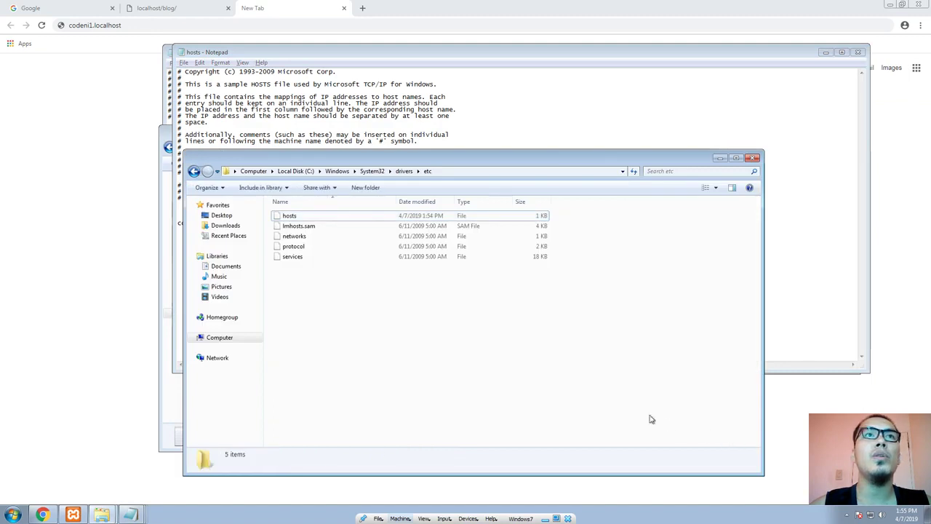
click(13, 91)
click(176, 24)
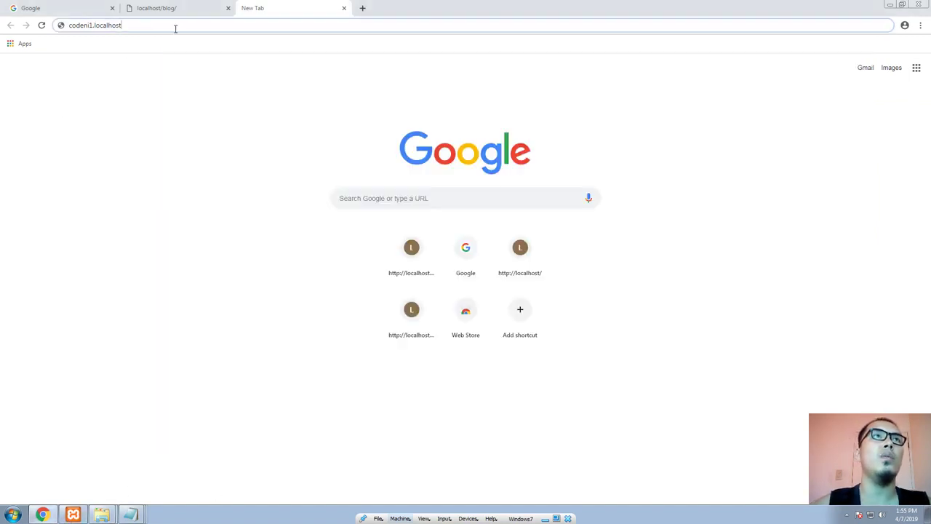
key(Return)
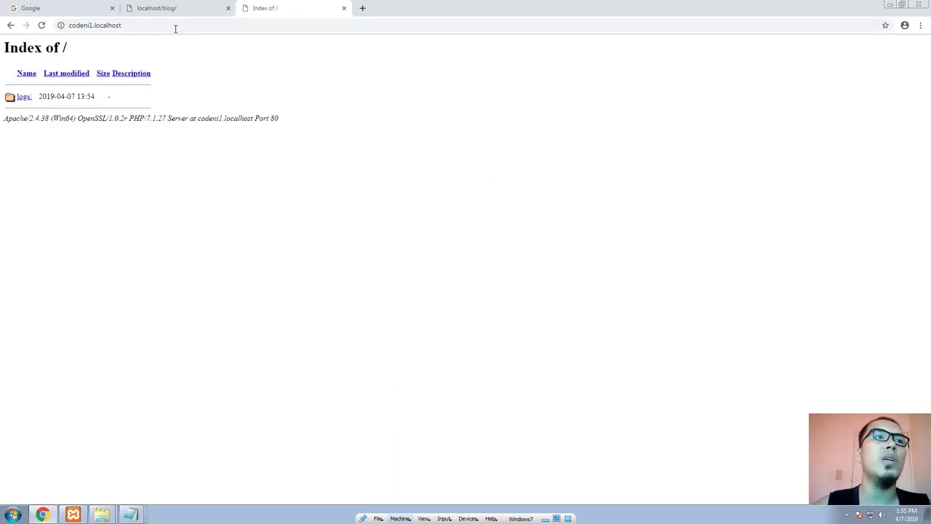
Step: Open C:\xampp\htdocs\codeni1.com in a new Windows Explorer window
mouse_move(102, 513)
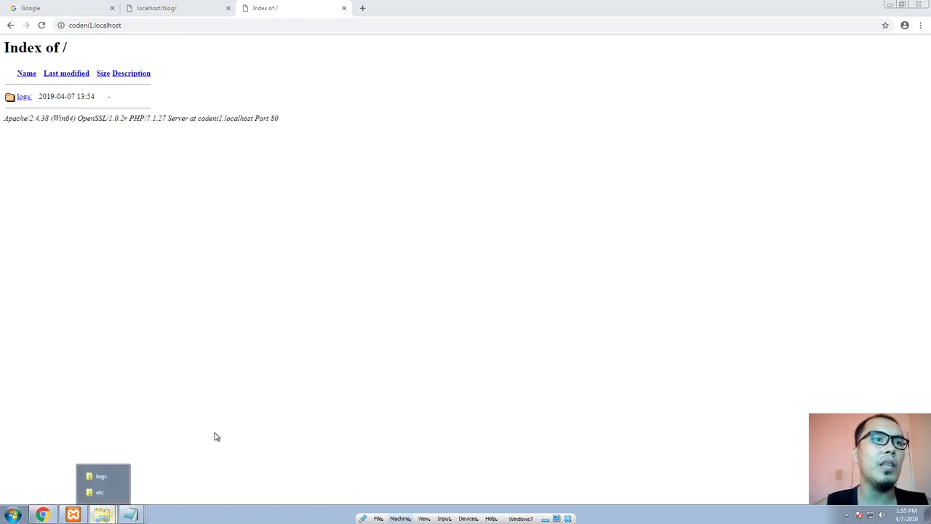
key(super+e)
double_click(291, 259)
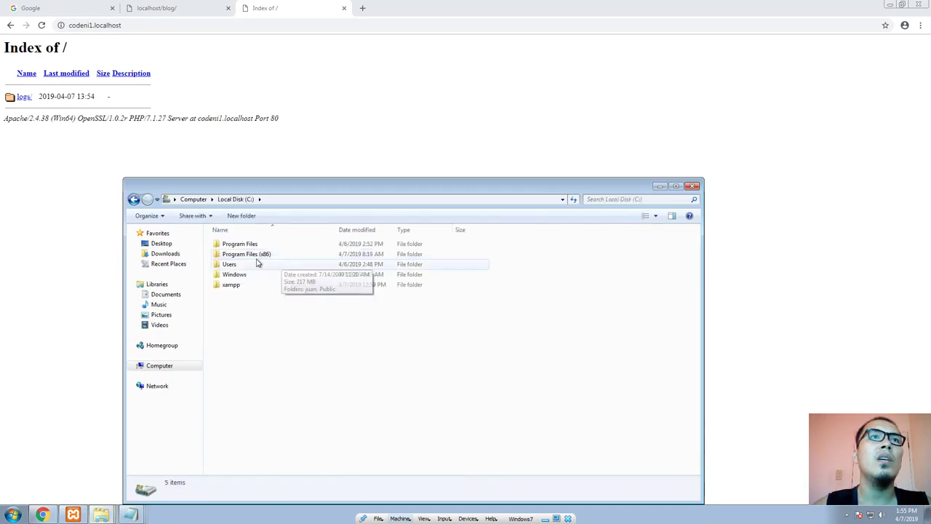
double_click(231, 284)
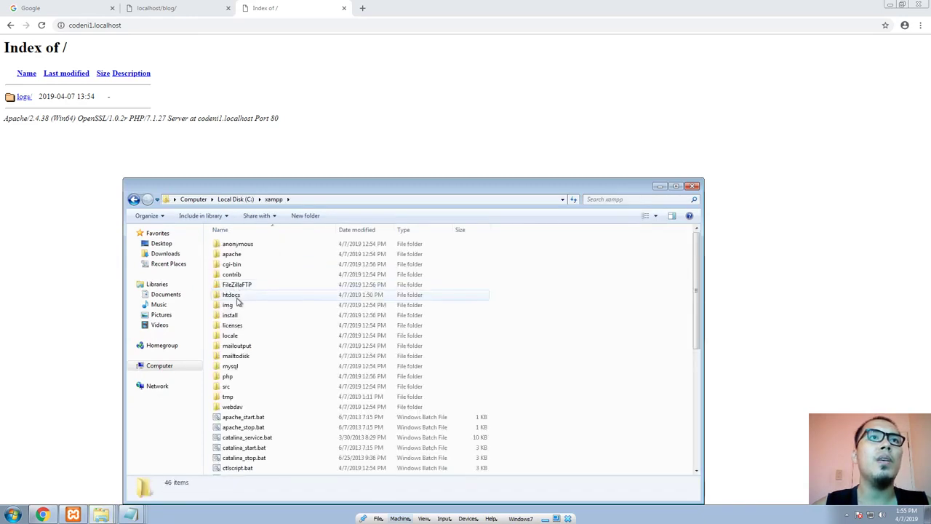
double_click(236, 297)
double_click(246, 244)
Step: Create a new text document in the codeni1.com folder and name it index.php, accepting the extension change
right_click(284, 274)
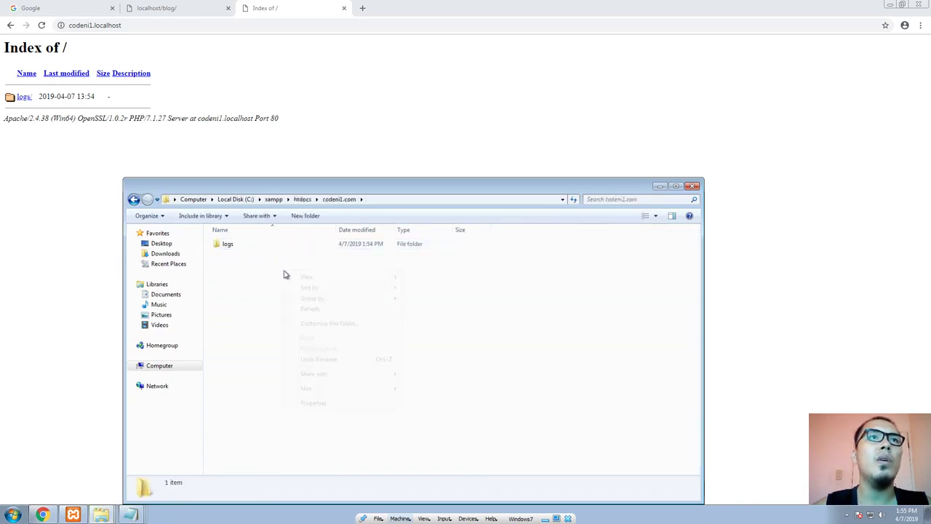
right_click(246, 264)
mouse_move(277, 380)
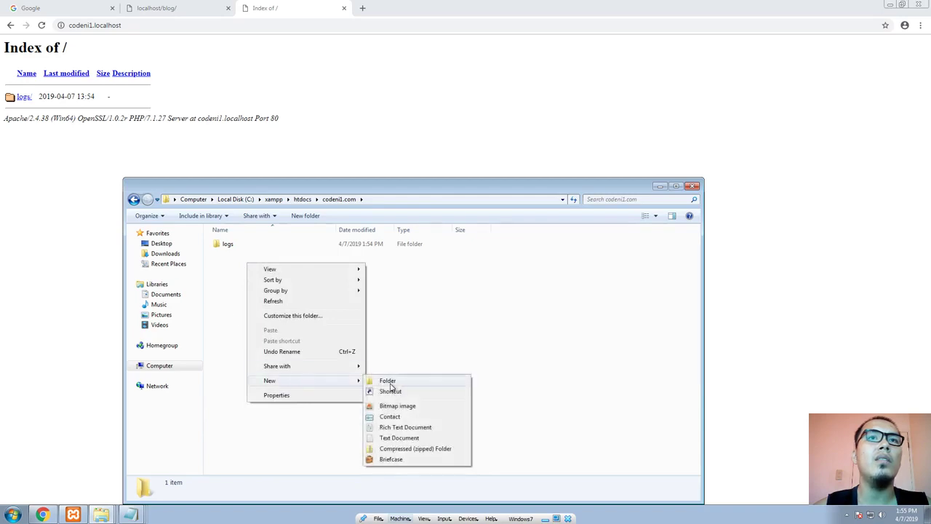
click(399, 437)
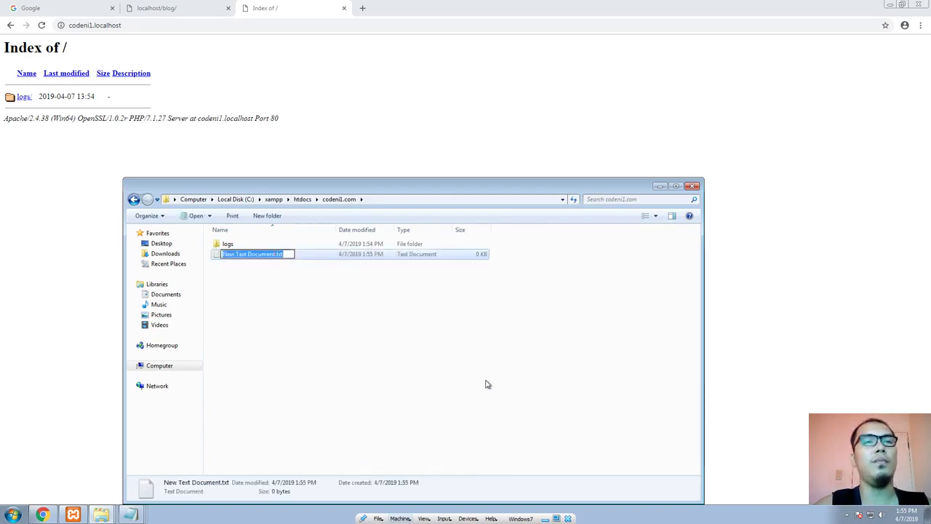
text(index.php)
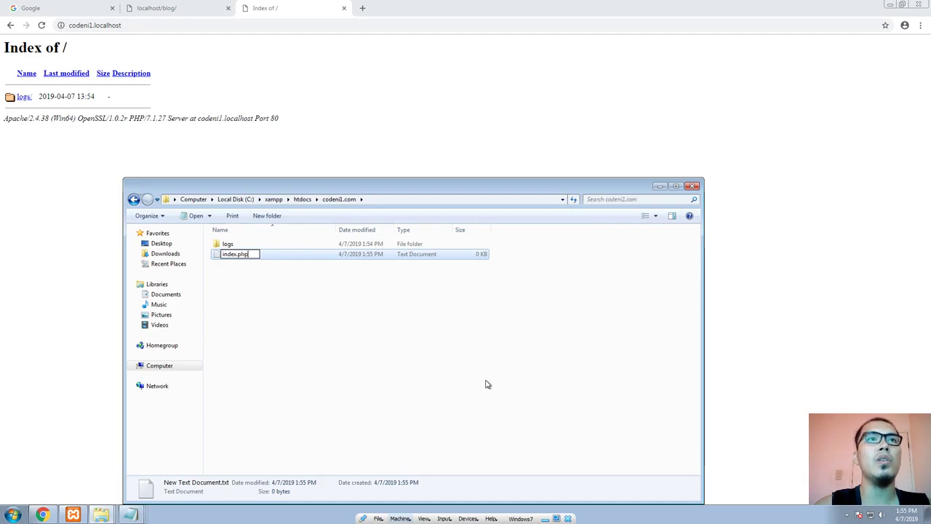
key(Return)
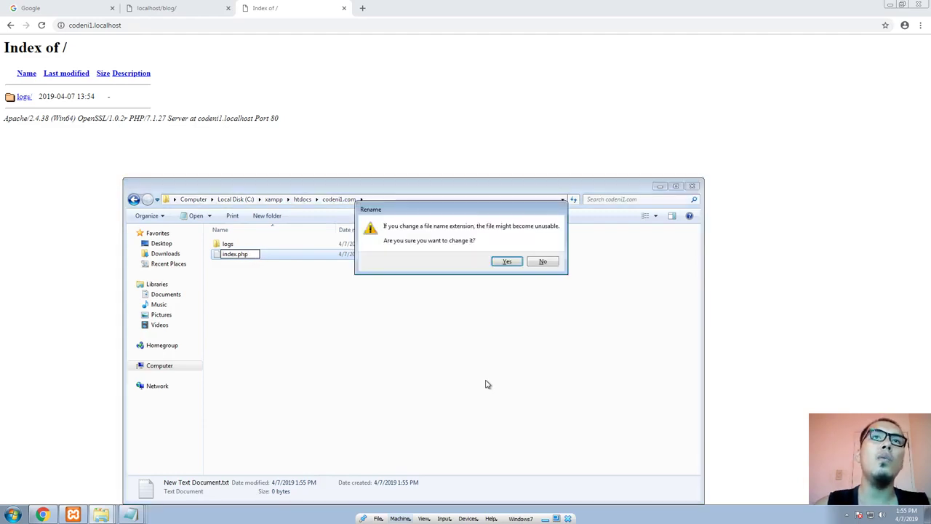
key(Return)
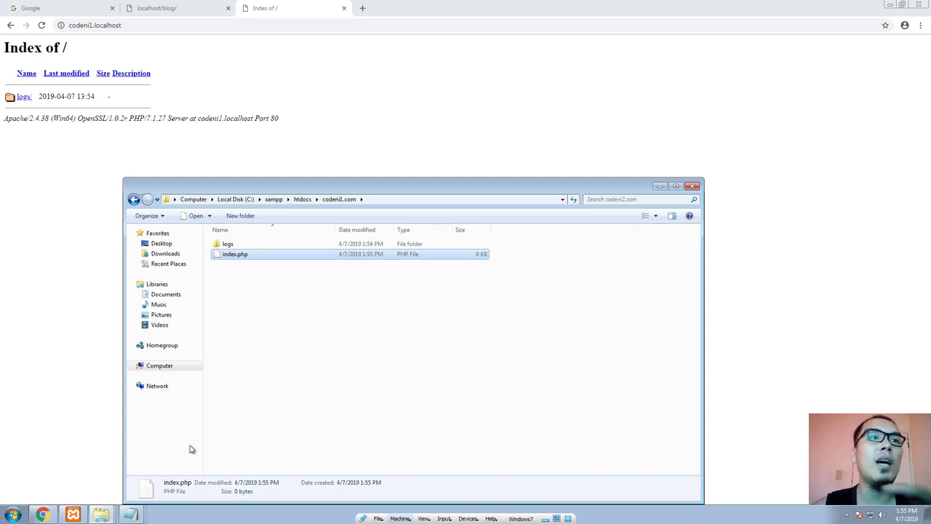
Step: Switch to the XAMPP Control Panel and view the configuration files offered for Apache, including php.ini
click(72, 514)
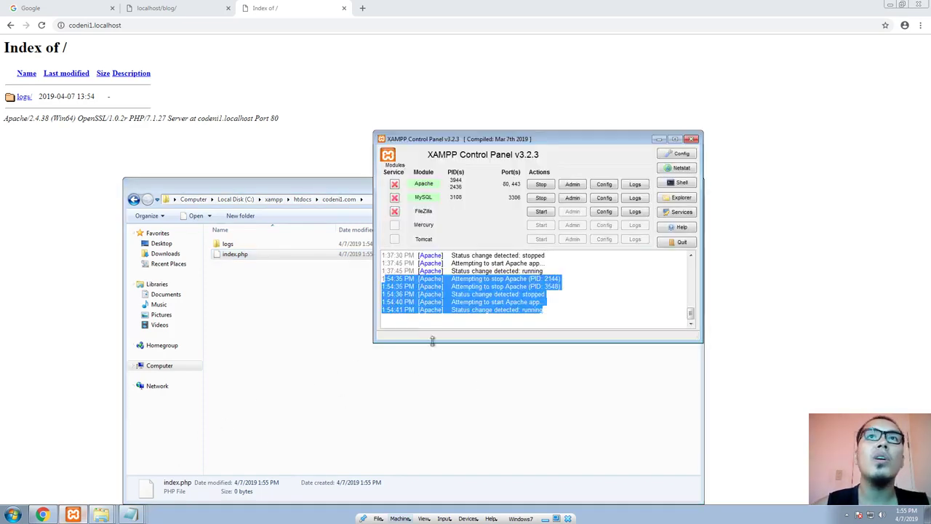
click(603, 184)
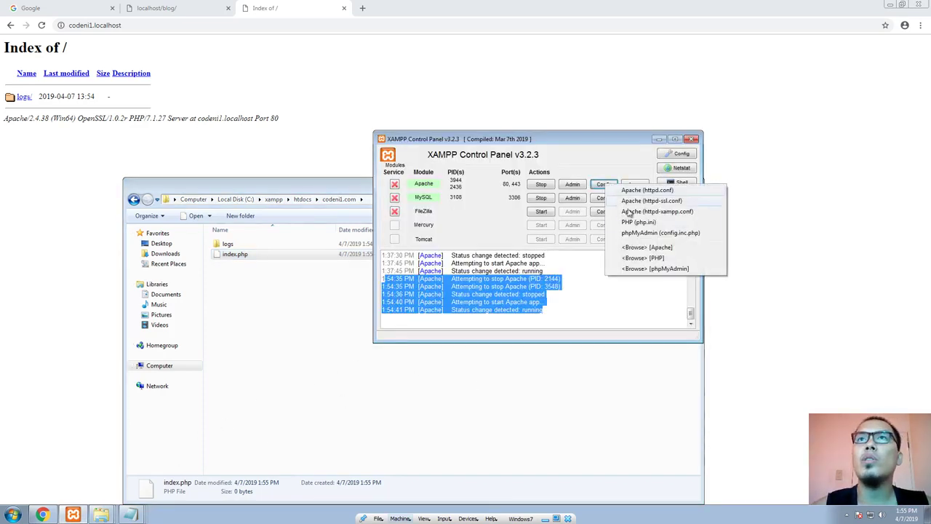
drag(509, 138, 571, 120)
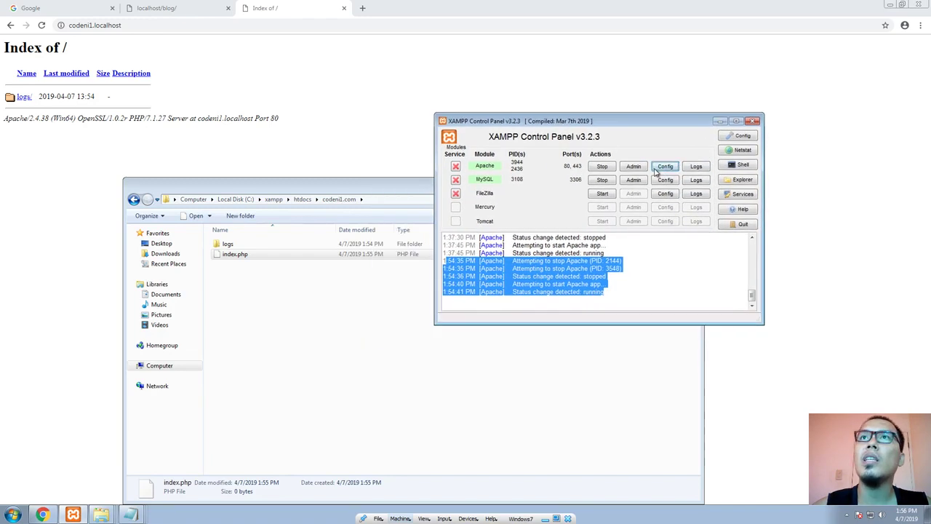
click(663, 166)
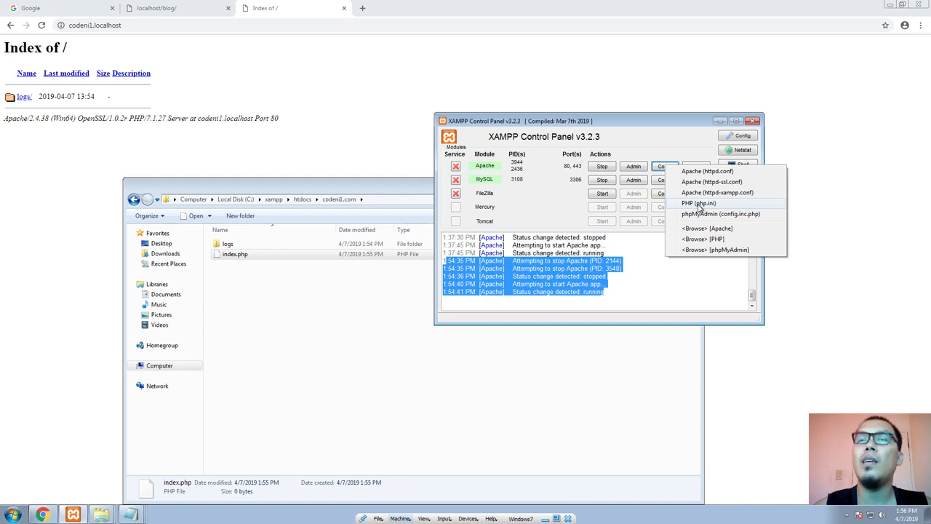
click(704, 257)
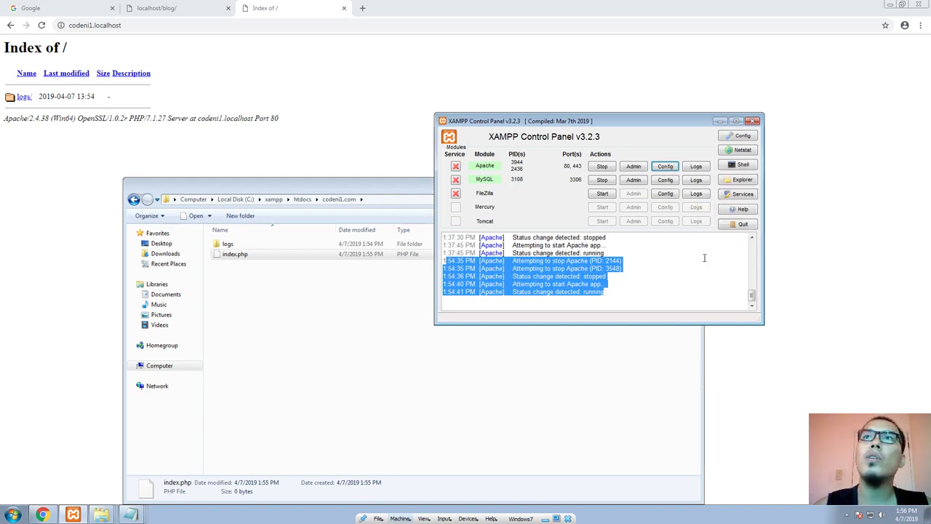
Step: Open C:\xampp\php in another new Windows Explorer window, placed clear of the codeni1.com folder
click(473, 429)
key(super+e)
drag(374, 189, 413, 272)
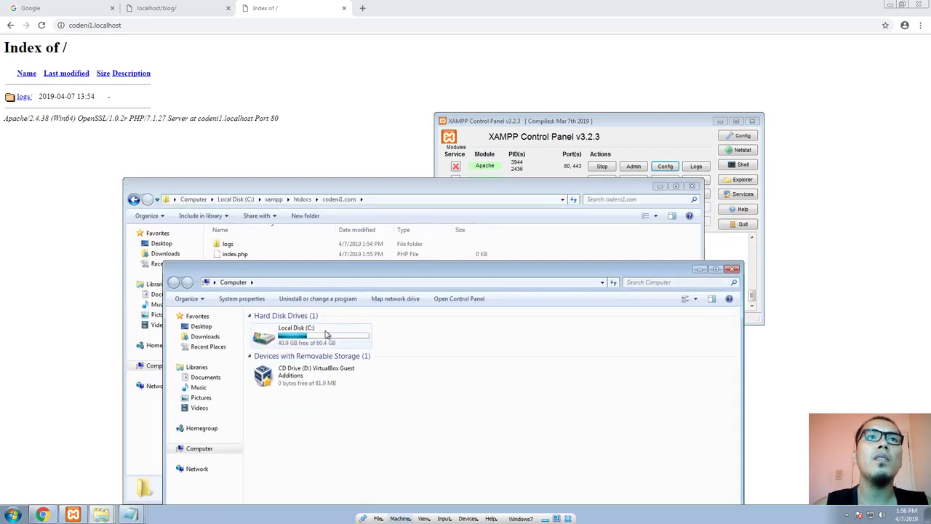
double_click(327, 335)
drag(349, 269, 530, 206)
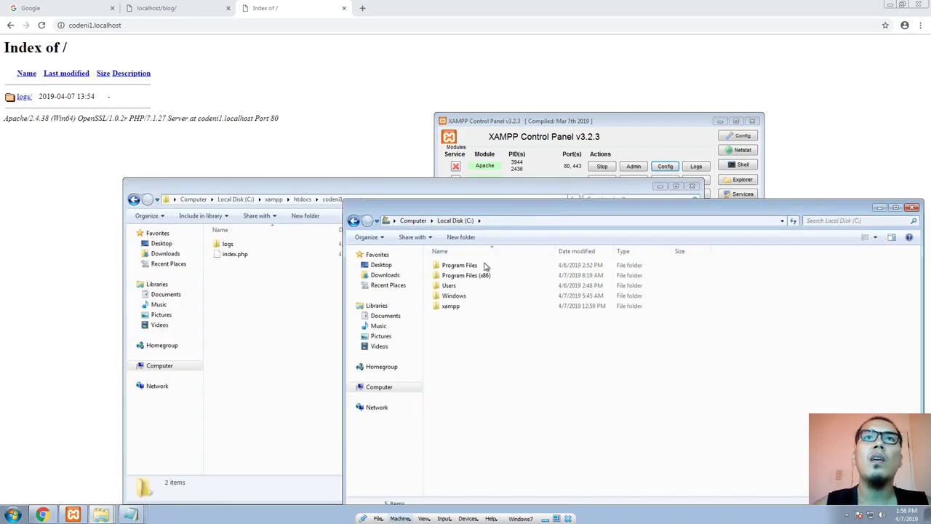
double_click(450, 306)
double_click(446, 397)
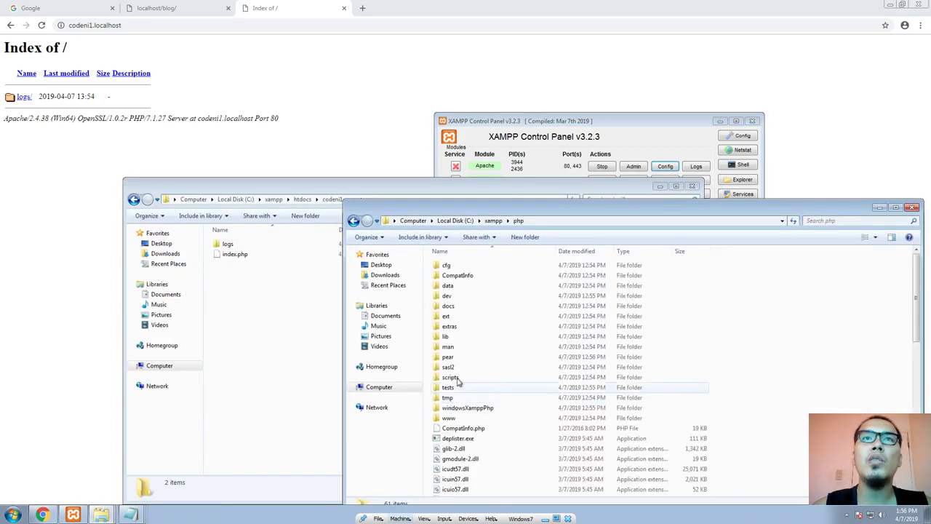
Step: Find php.ini in the php folder and open it for editing in Notepad
scroll(458, 366, down, 1)
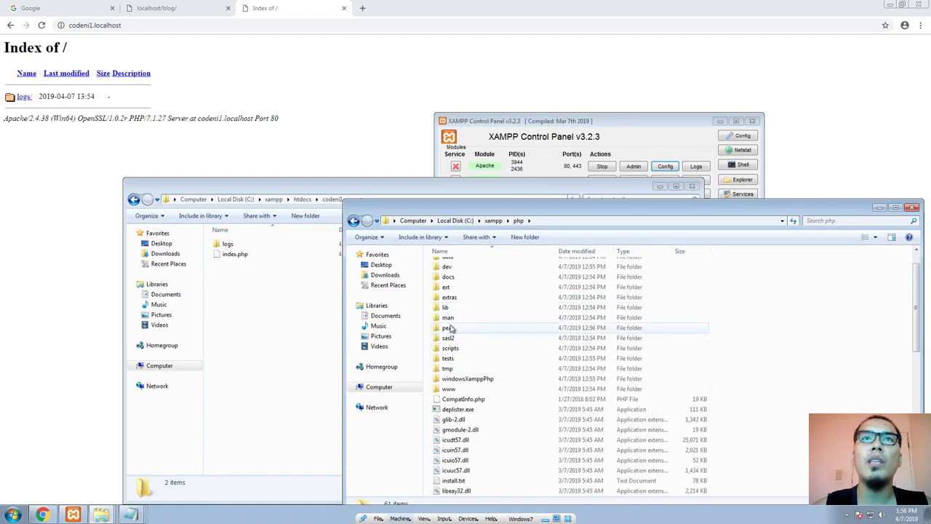
scroll(465, 309, up, 1)
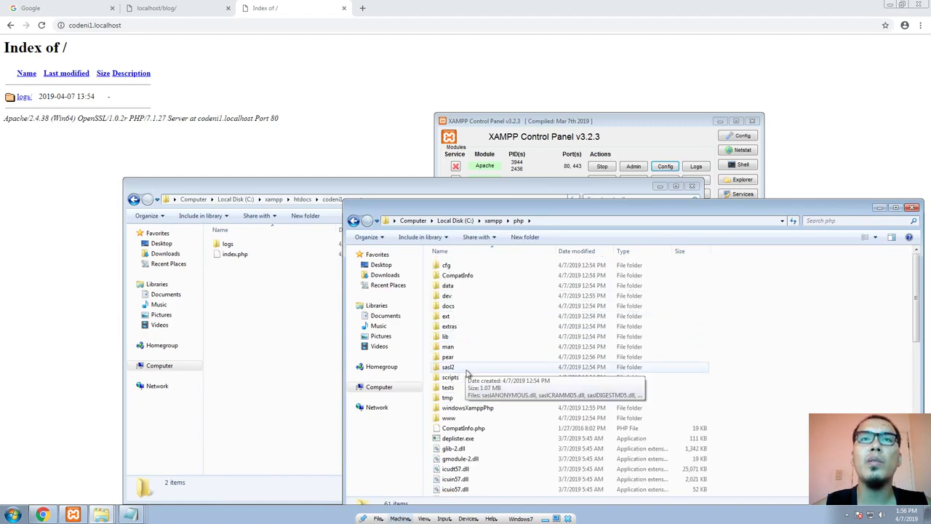
scroll(469, 378, down, 8)
scroll(477, 393, down, 2)
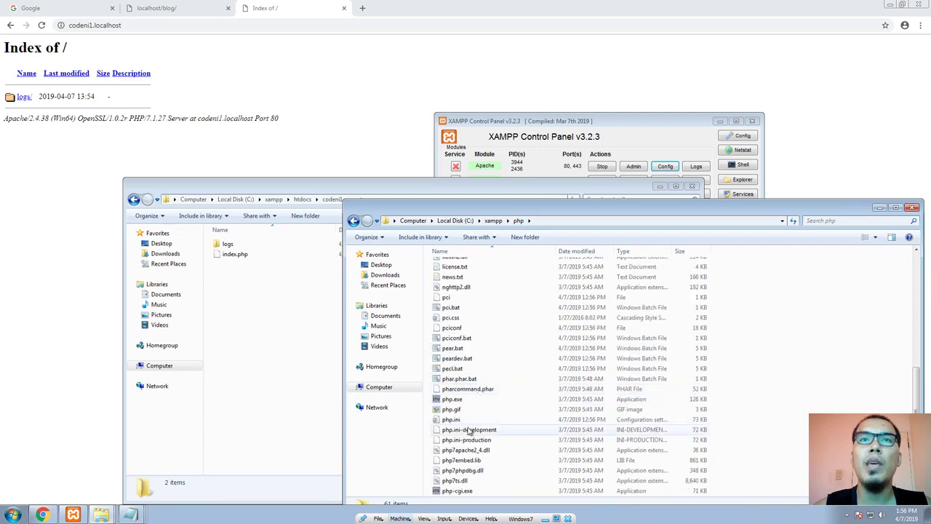
click(458, 419)
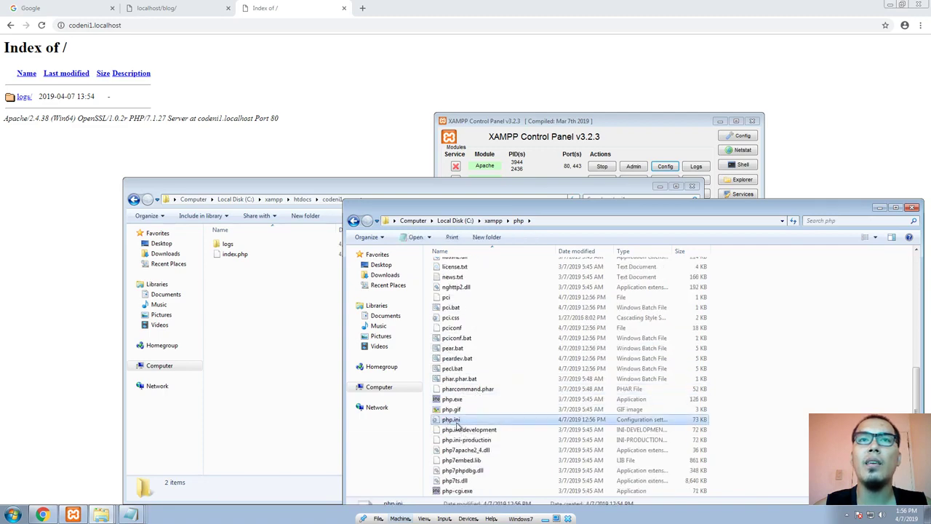
right_click(464, 422)
click(507, 305)
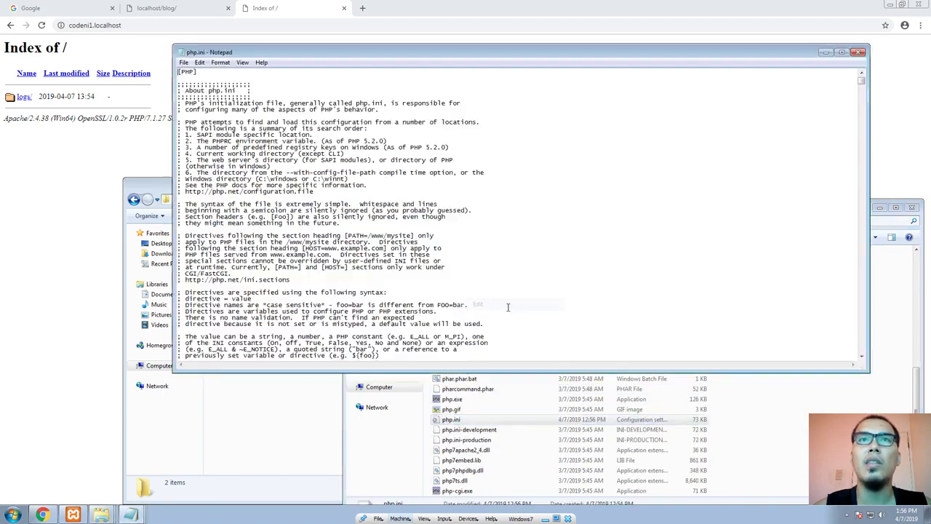
Step: Look through php.ini and search it for "index.php"
drag(357, 56, 451, 60)
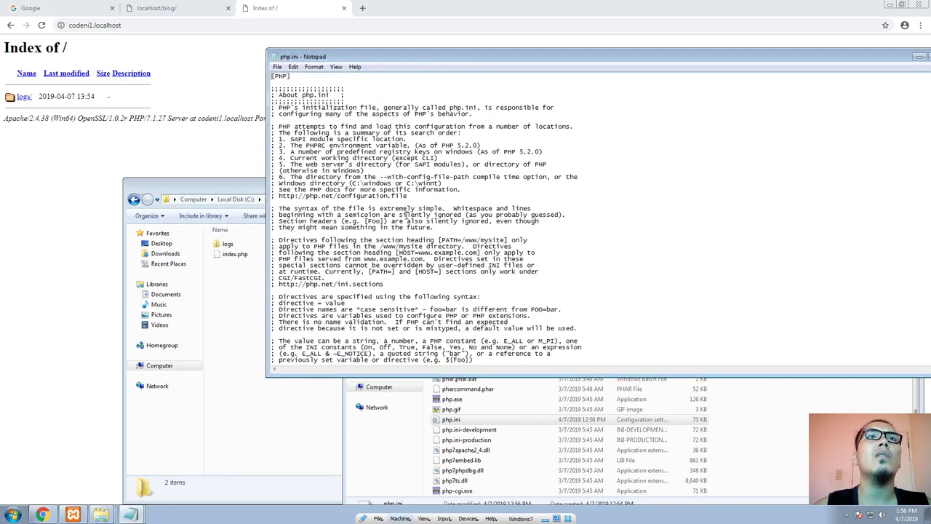
scroll(404, 215, down, 10)
scroll(404, 215, down, 10)
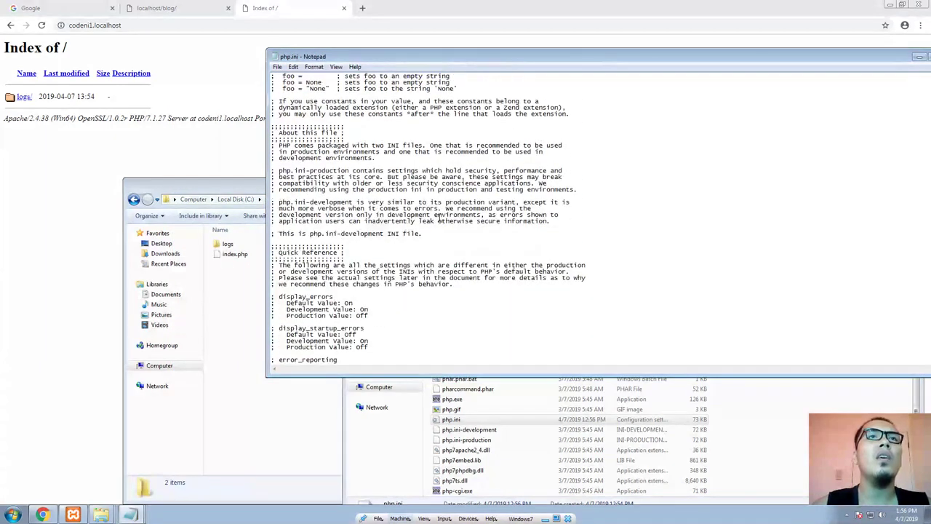
key(ctrl+f)
text(index.p)
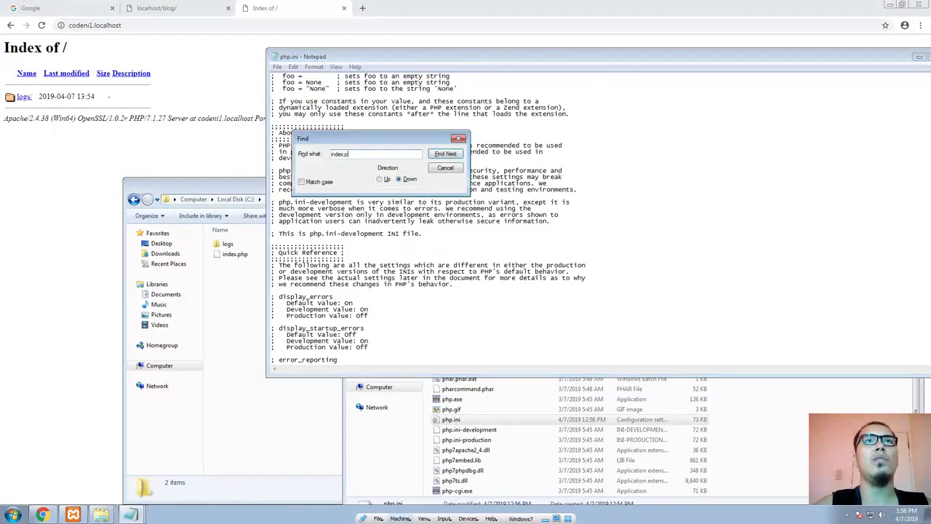
text(hp)
key(Return)
key(Return)
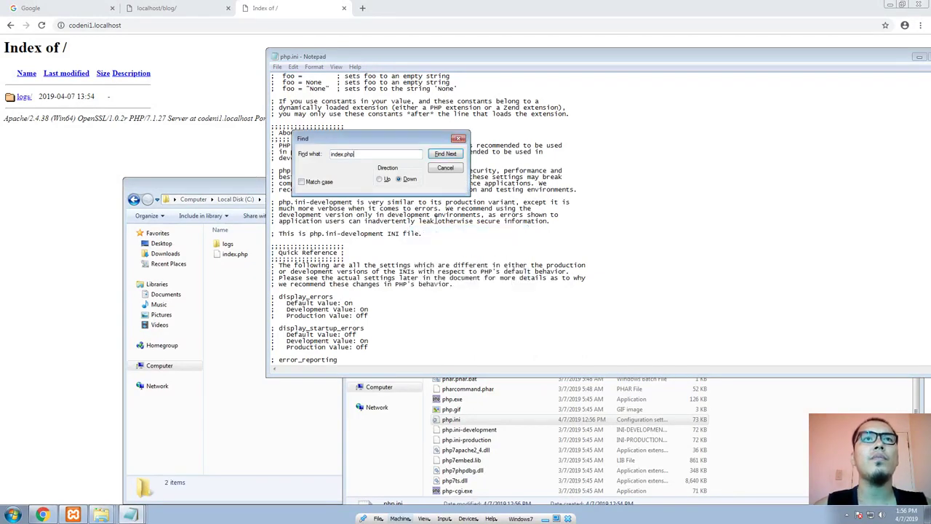
click(445, 168)
scroll(495, 277, down, 20)
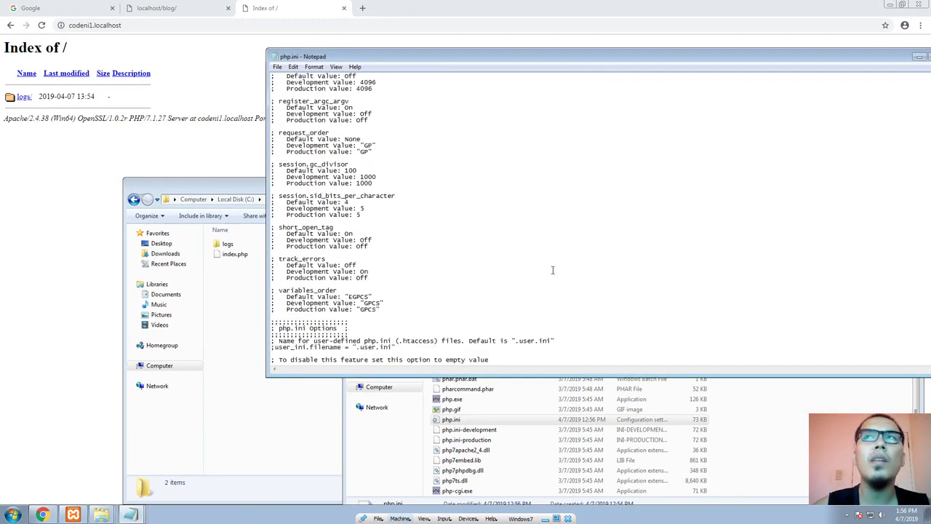
Step: Close the php.ini file and the php folder window, and return to the XAMPP Control Panel
drag(797, 58, 556, 50)
click(712, 48)
drag(856, 207, 734, 144)
click(789, 147)
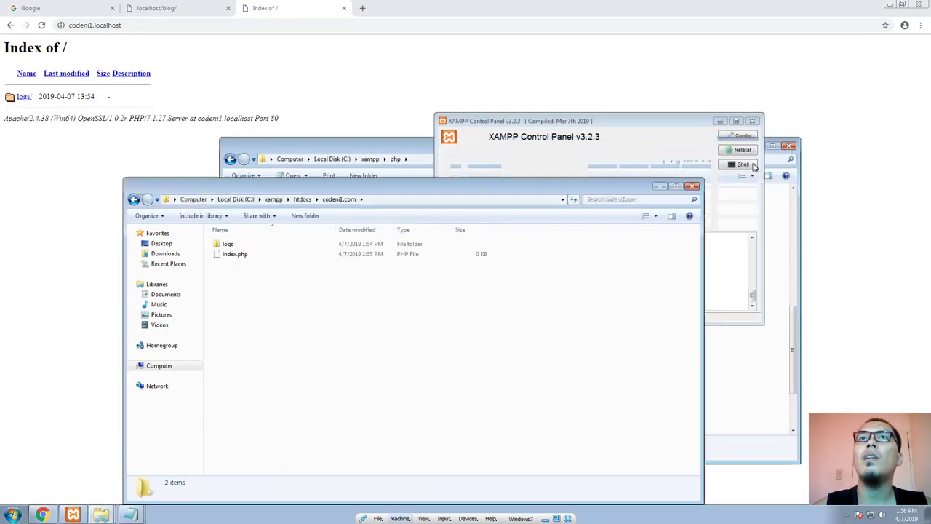
click(634, 166)
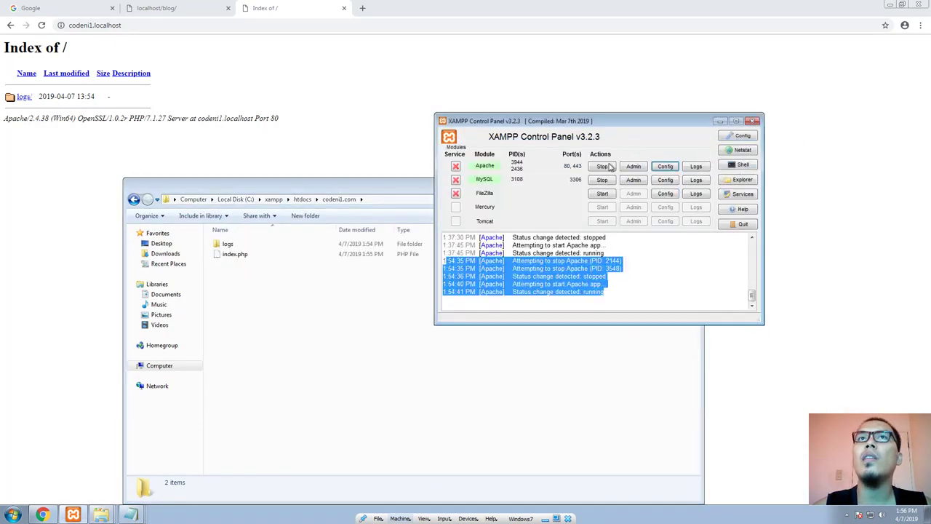
Step: Open Apache's httpd.conf from the XAMPP Control Panel and find the DirectoryIndex block under IfModule dir_module
click(665, 167)
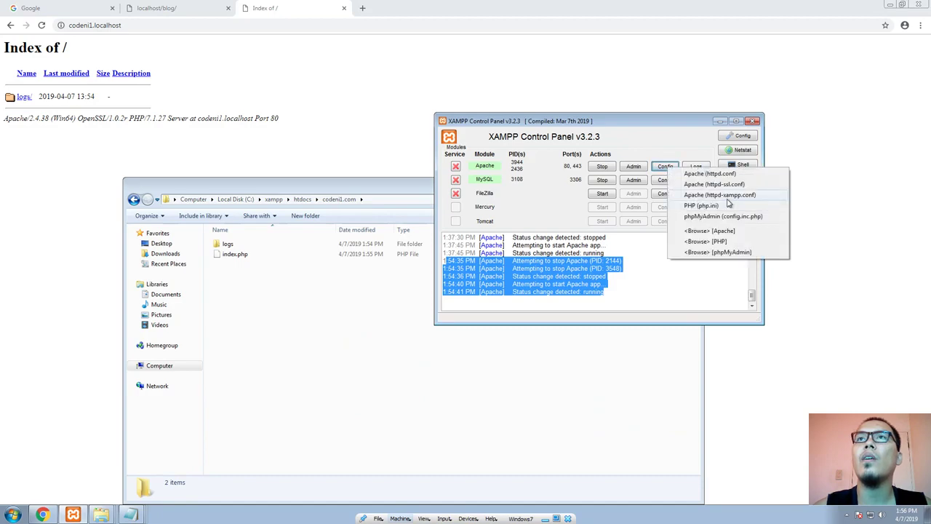
click(729, 174)
scroll(341, 130, down, 14)
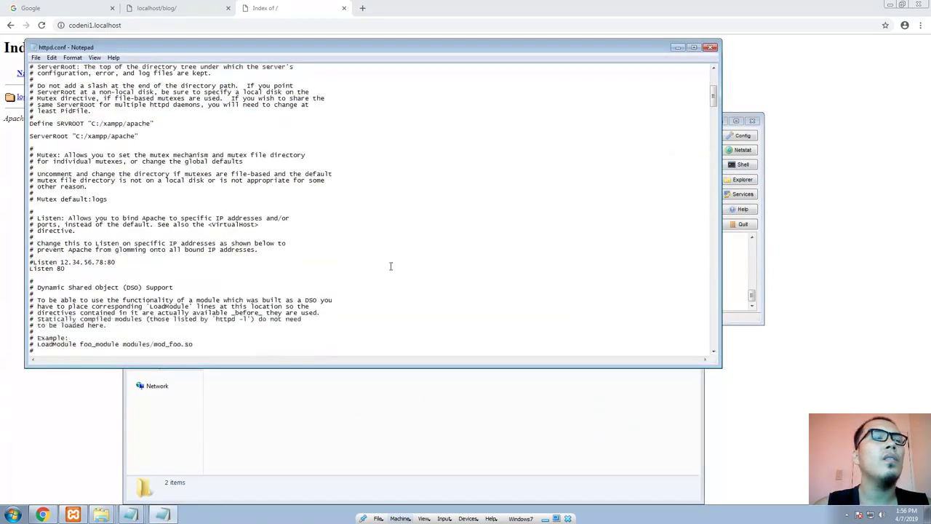
drag(269, 49, 453, 75)
scroll(458, 258, down, 20)
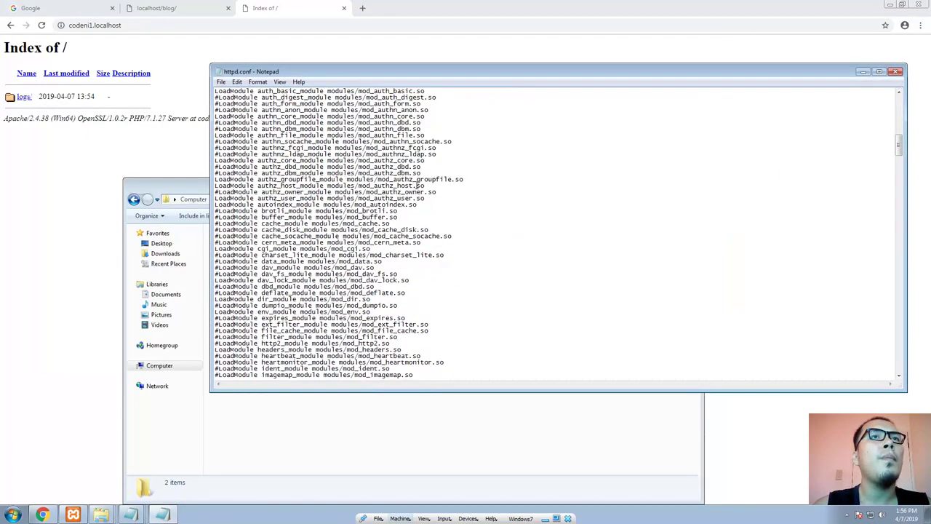
scroll(458, 258, down, 20)
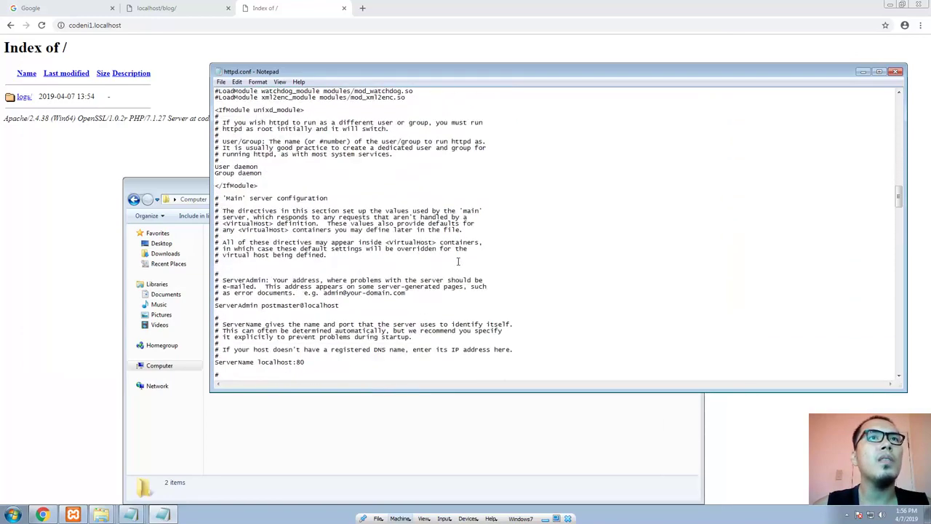
scroll(458, 262, down, 16)
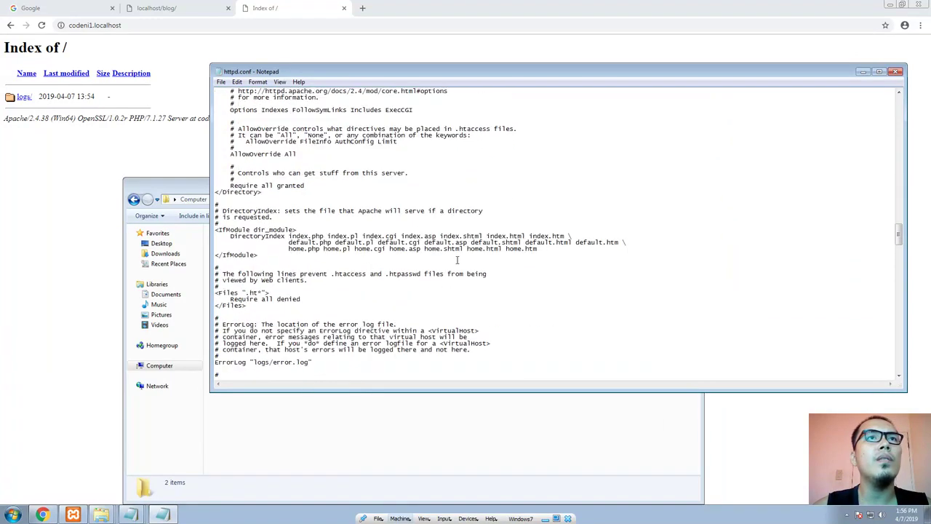
scroll(456, 260, down, 4)
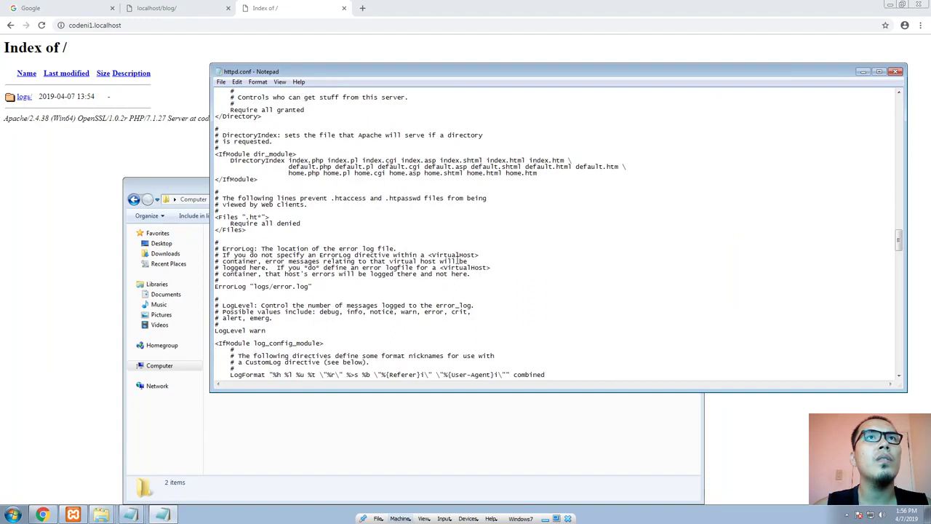
Step: Examine the DirectoryIndex block in httpd.conf, including its index.php, index.html and home.html default page entries
drag(283, 182, 216, 154)
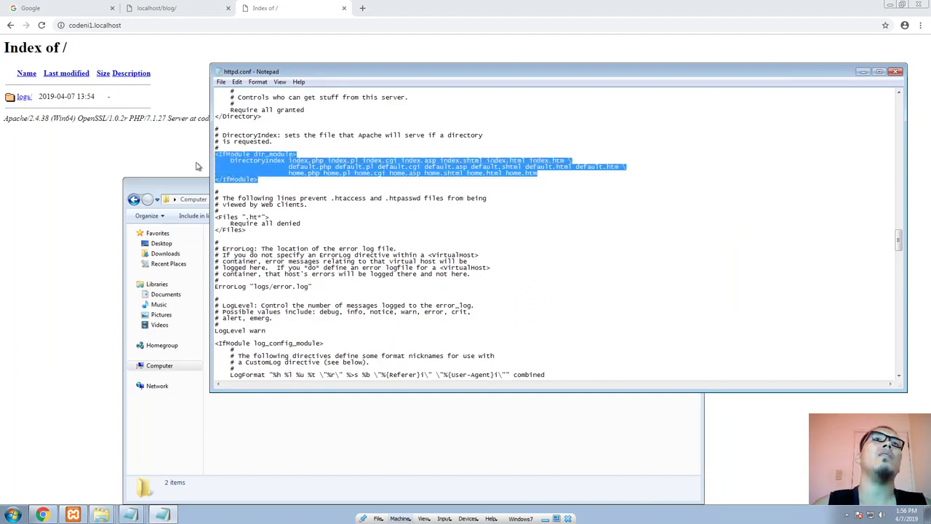
click(333, 188)
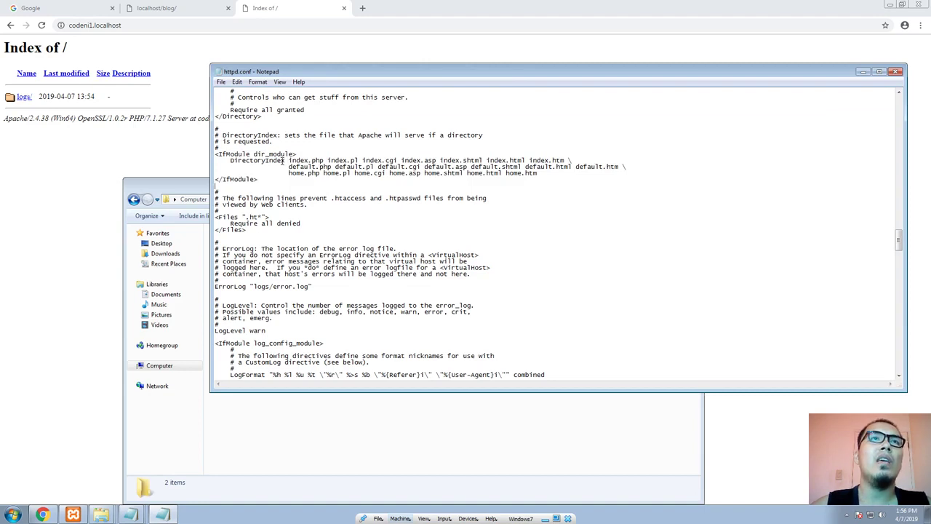
drag(298, 160, 327, 160)
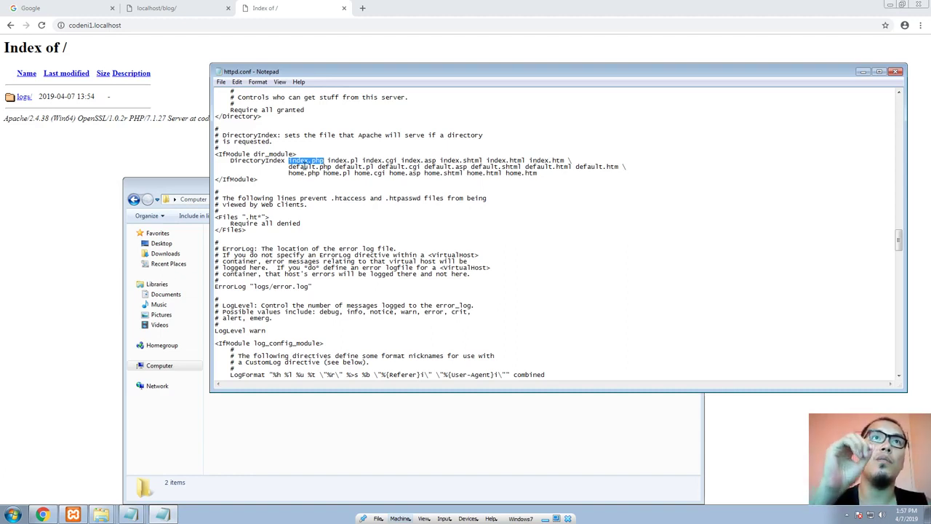
click(416, 214)
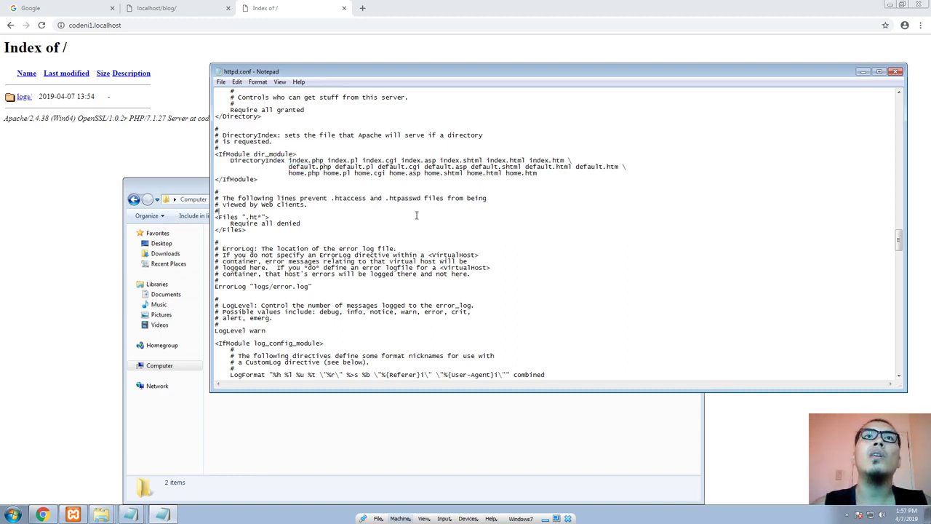
drag(468, 175, 496, 176)
click(506, 191)
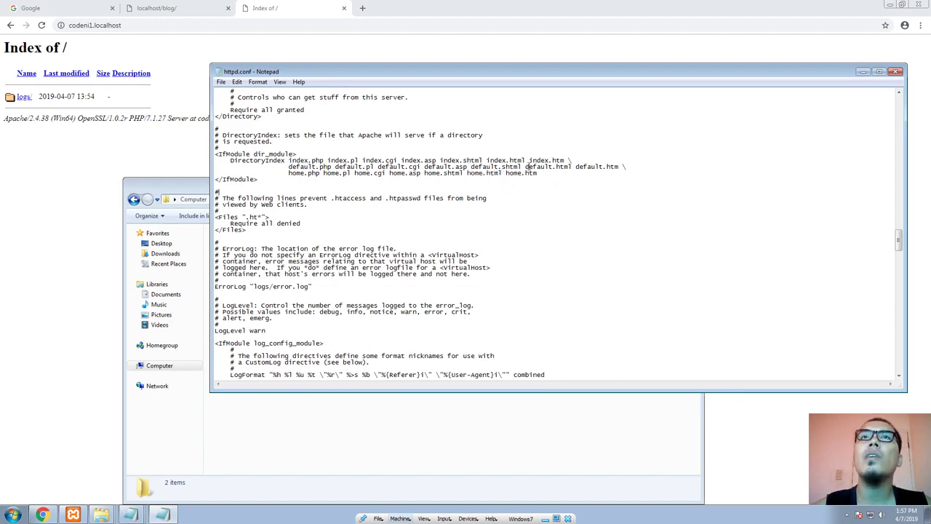
double_click(534, 161)
double_click(514, 160)
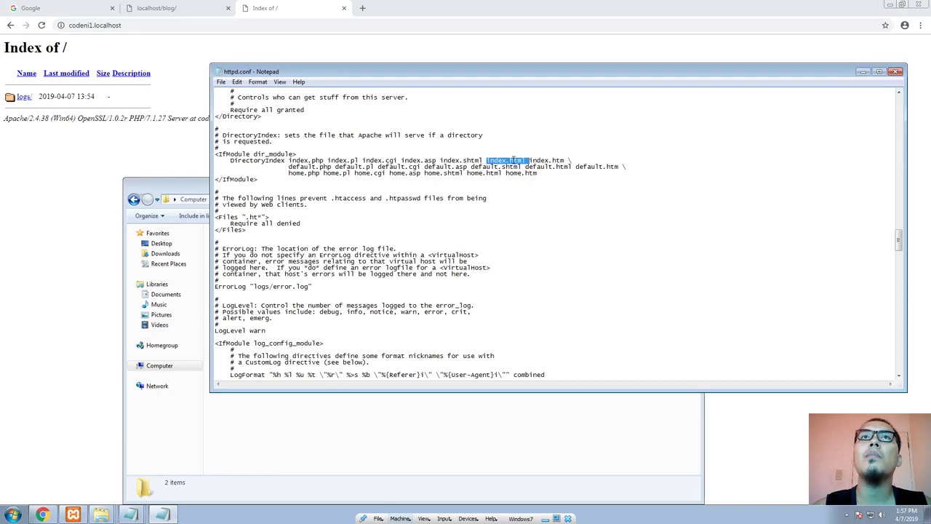
click(370, 204)
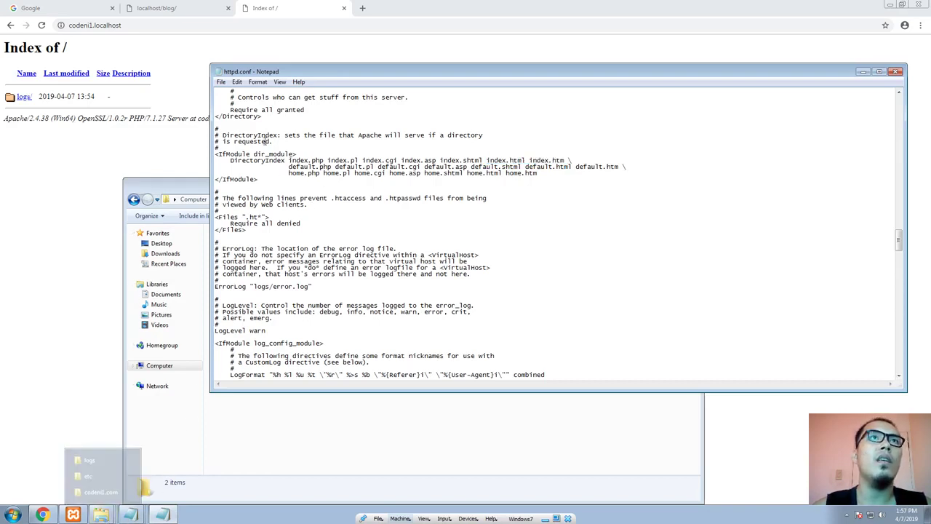
Step: Shift the httpd.conf window down and show the list of Apache configuration files in the XAMPP Control Panel
drag(276, 73, 253, 134)
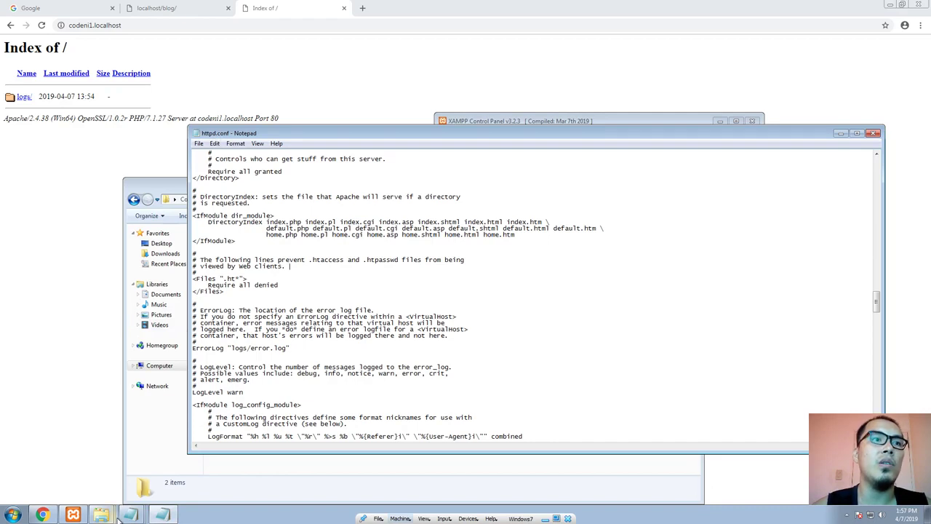
mouse_move(116, 516)
click(73, 515)
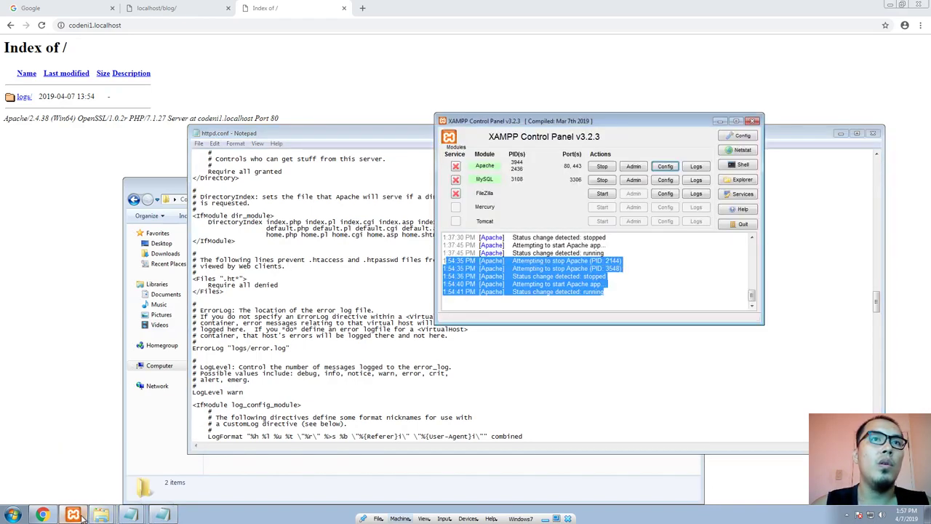
click(667, 173)
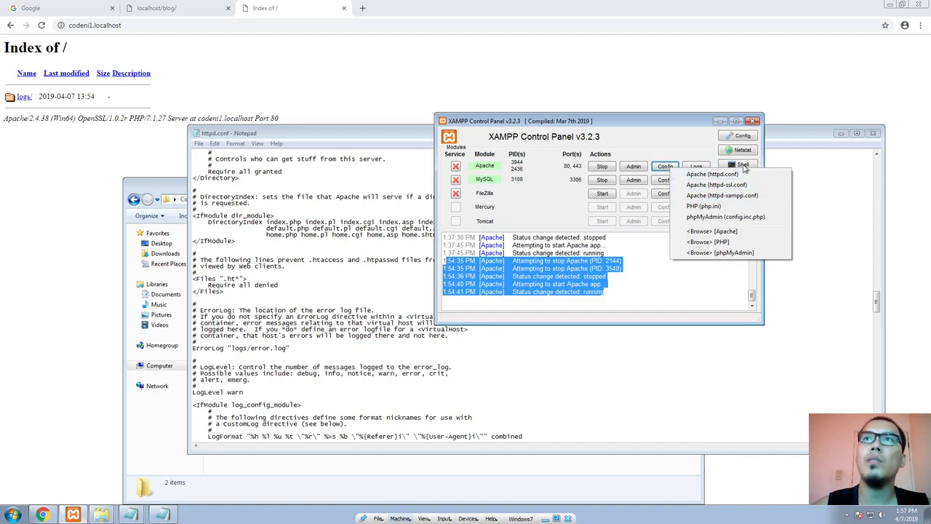
Step: In the Explorer window showing the etc folder, browse to C:\xampp\apache\conf and select httpd.conf
click(101, 515)
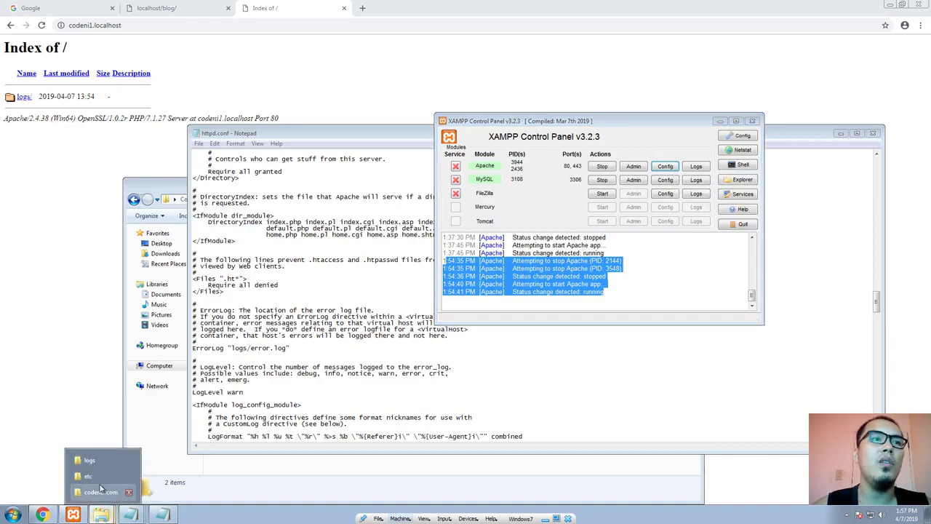
click(100, 475)
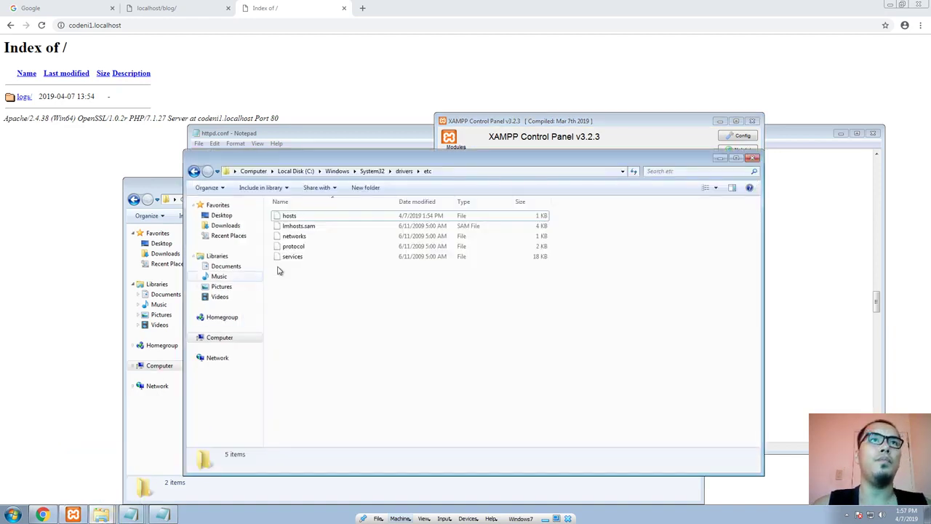
click(295, 171)
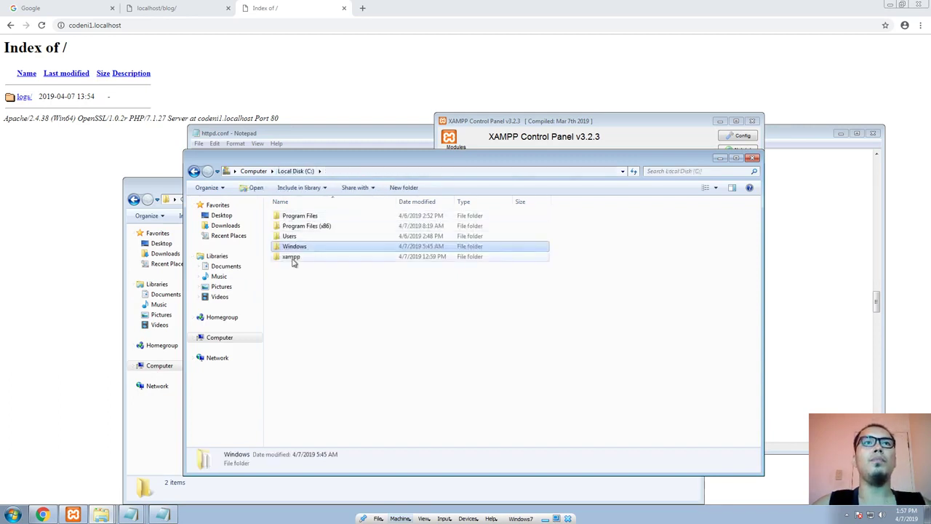
double_click(292, 256)
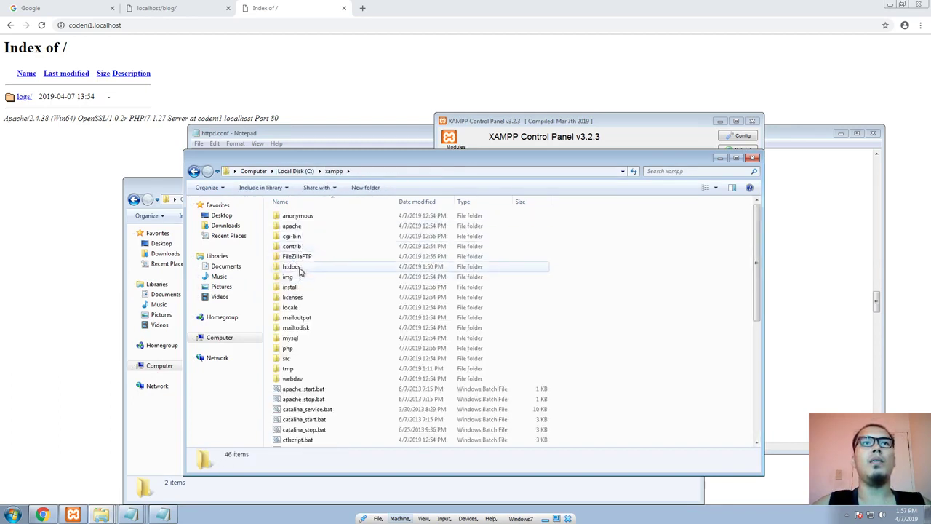
double_click(305, 226)
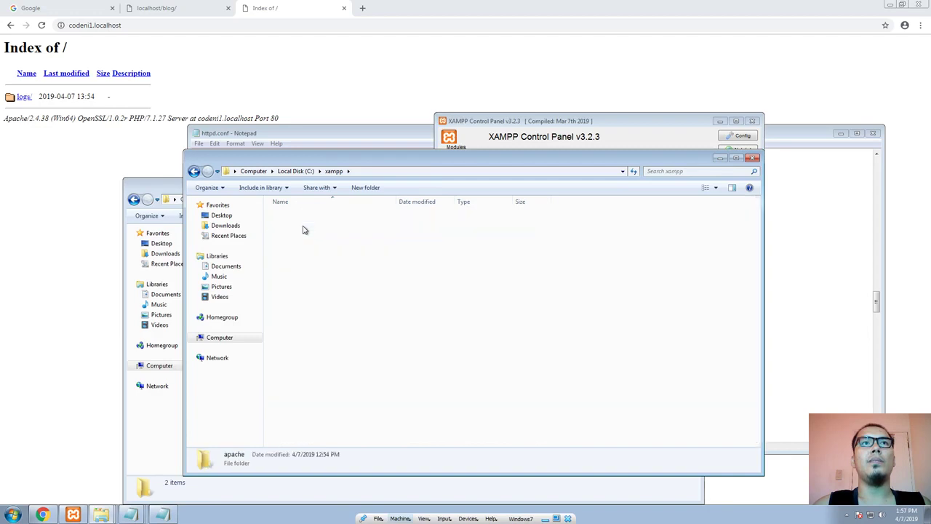
double_click(302, 226)
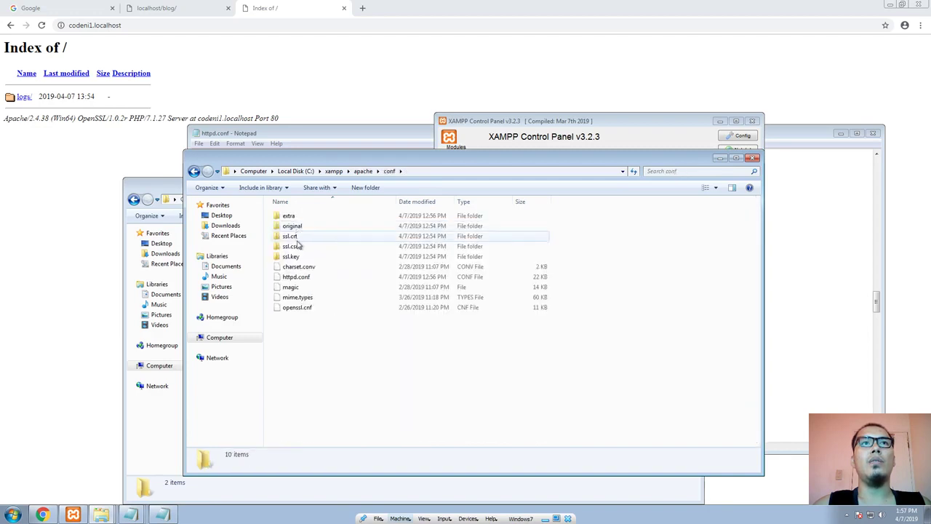
click(301, 278)
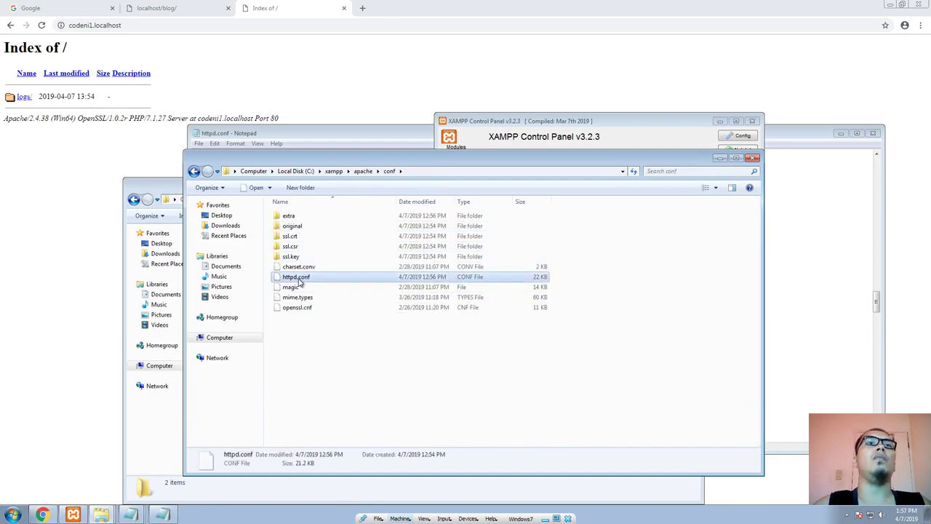
Step: Bring the browser forward, check the open index.php containing "Hello world.", and close that Notepad window
click(54, 270)
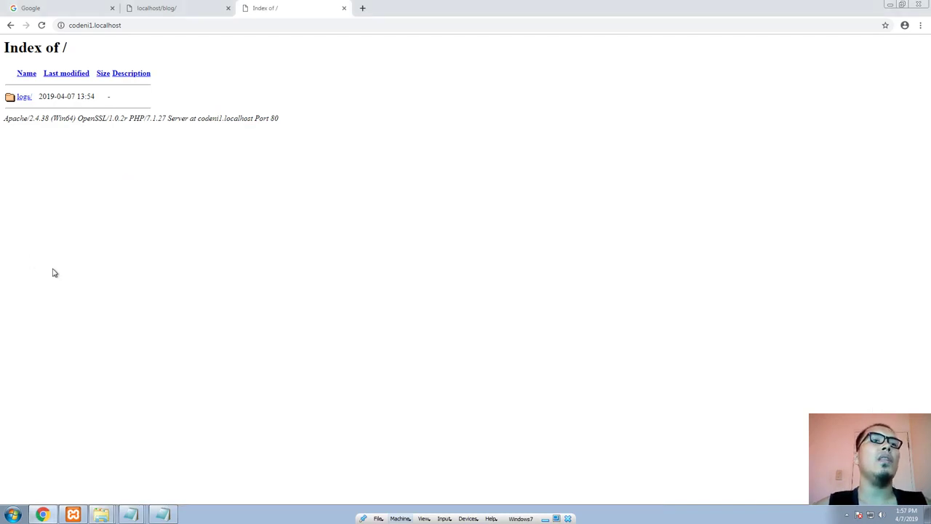
click(138, 514)
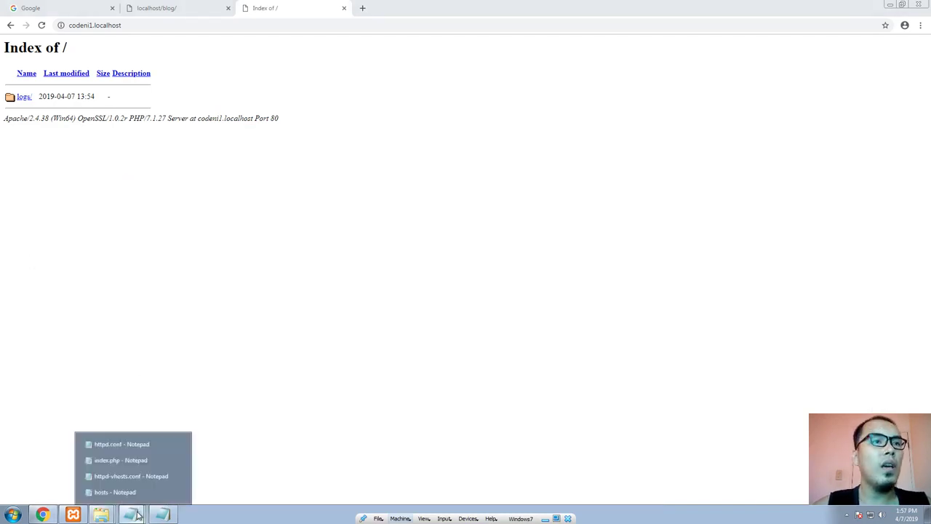
click(140, 461)
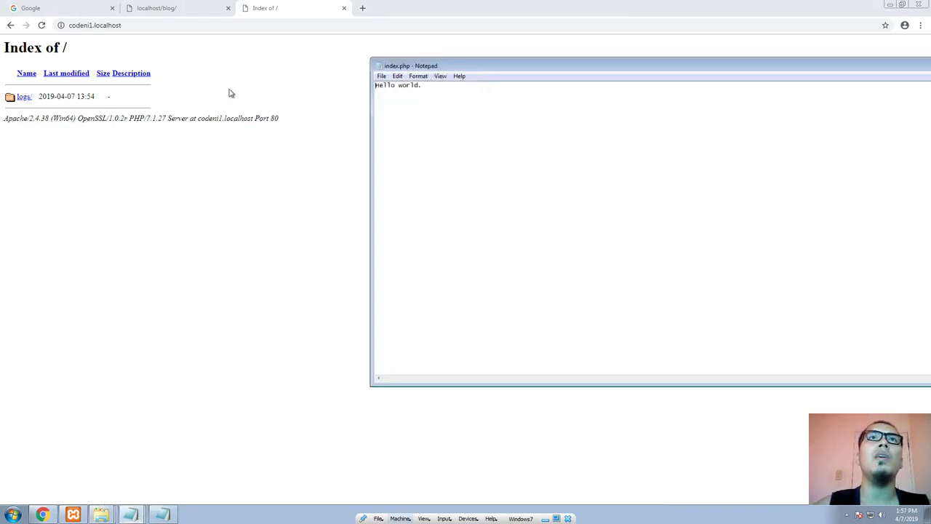
drag(517, 73, 269, 79)
key(alt+F4)
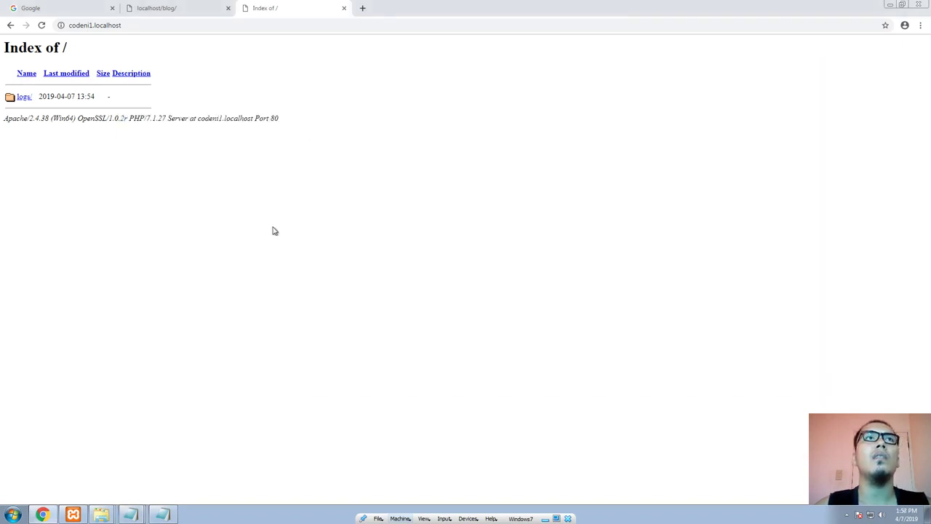
Step: Bring up the codeni1.com folder in Explorer and check the available actions for its index.php file
click(138, 515)
mouse_move(102, 515)
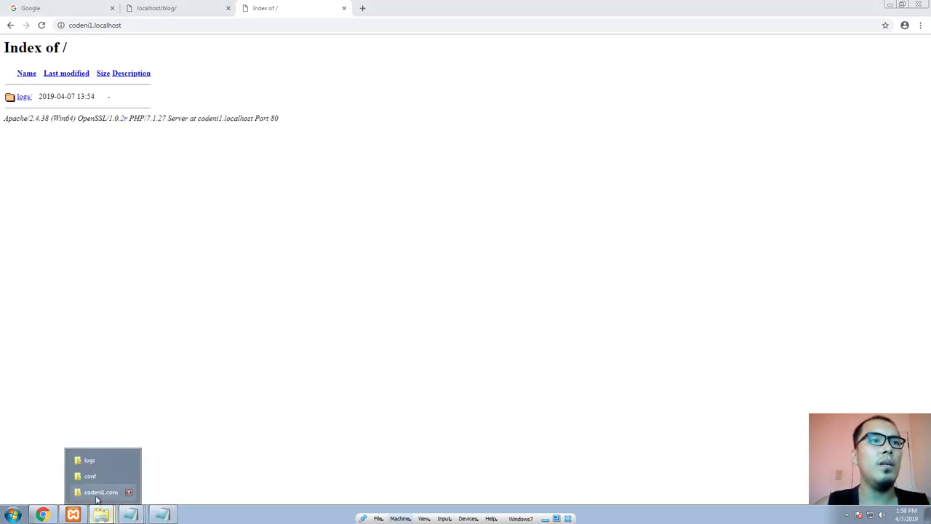
click(105, 491)
right_click(314, 310)
right_click(243, 257)
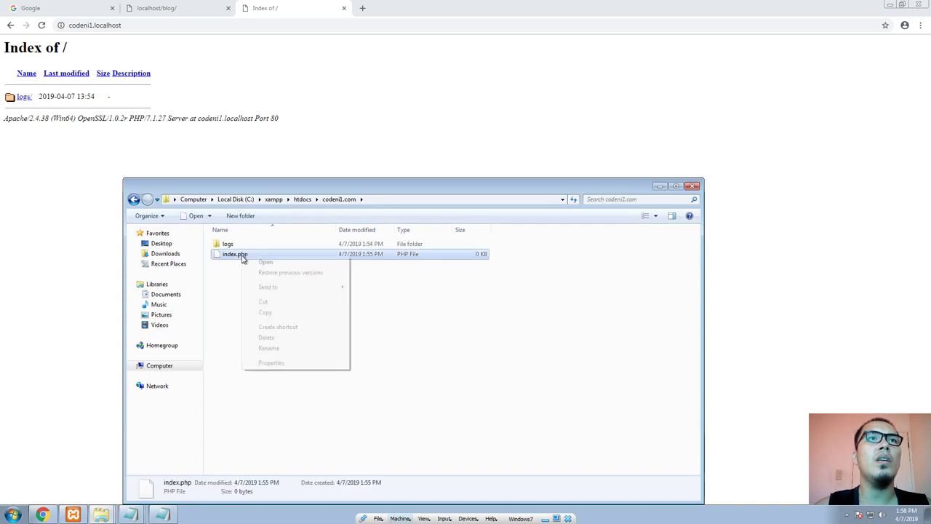
click(474, 341)
Step: Open the codeni1.com folder's index.php in a new Notepad window and enter "Welcome to my website codeni1.com."
key(super+r)
text(notepad)
key(Return)
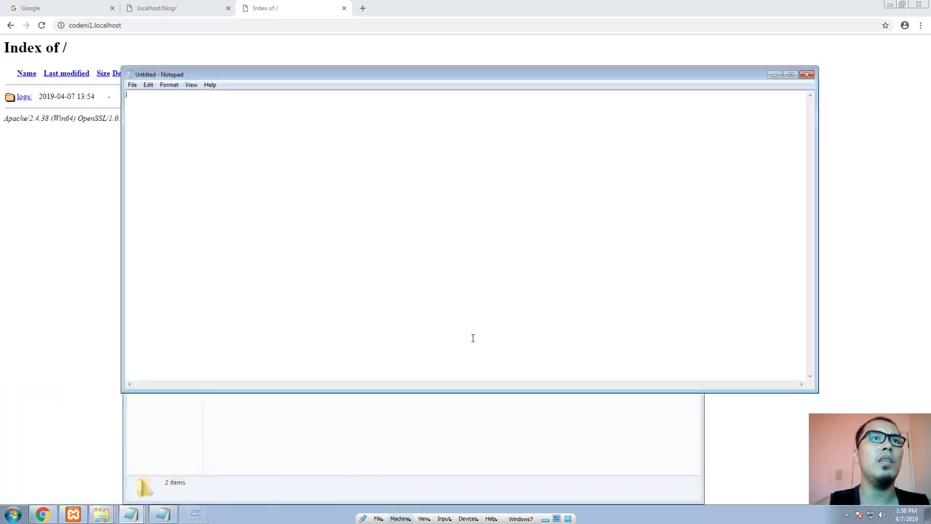
drag(274, 73, 428, 138)
drag(235, 254, 448, 254)
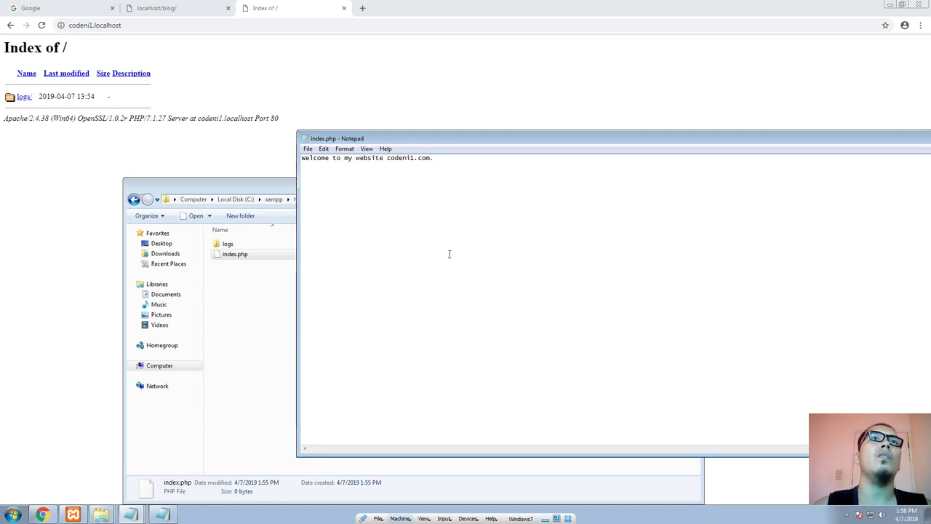
Step: Save the edited index.php and close its Notepad window
drag(484, 139, 286, 112)
click(110, 122)
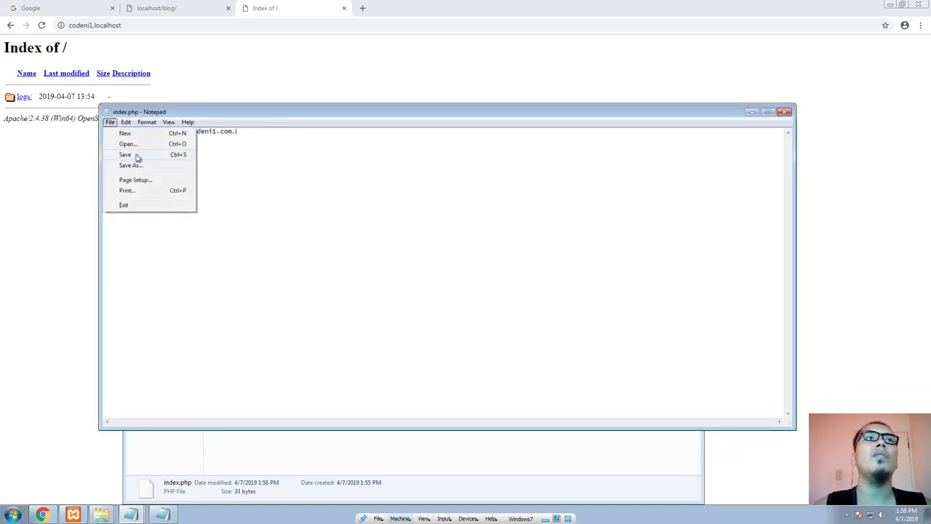
click(126, 154)
click(784, 112)
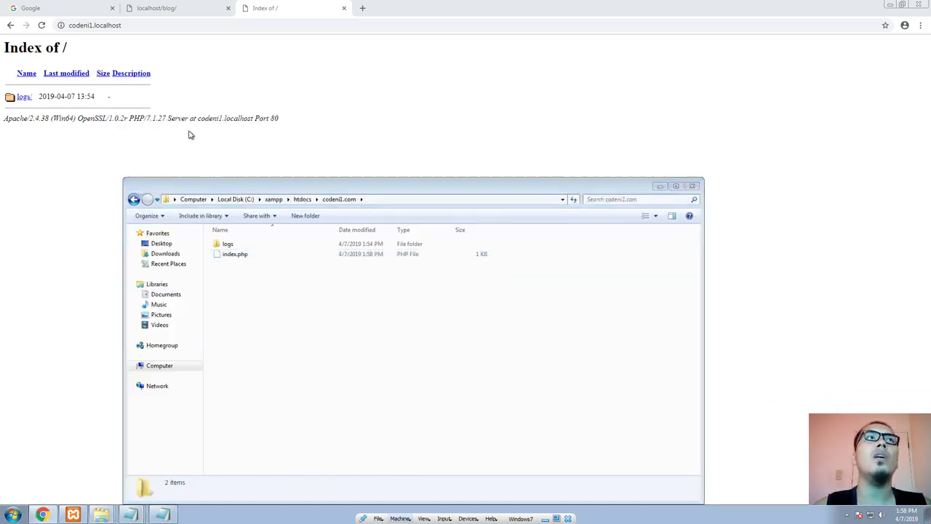
Step: Load codeni1.localhost again in the browser to test the new index page, and open a blank tab
click(149, 26)
key(Return)
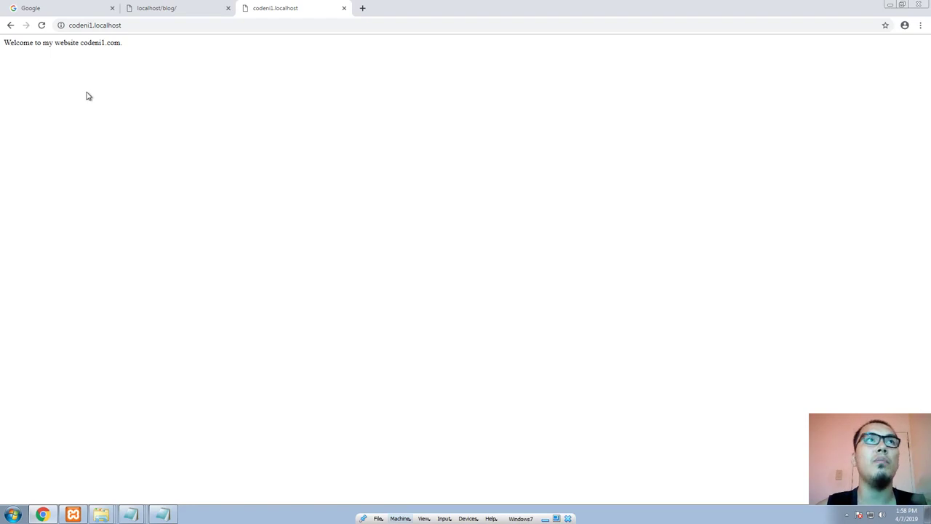
click(362, 8)
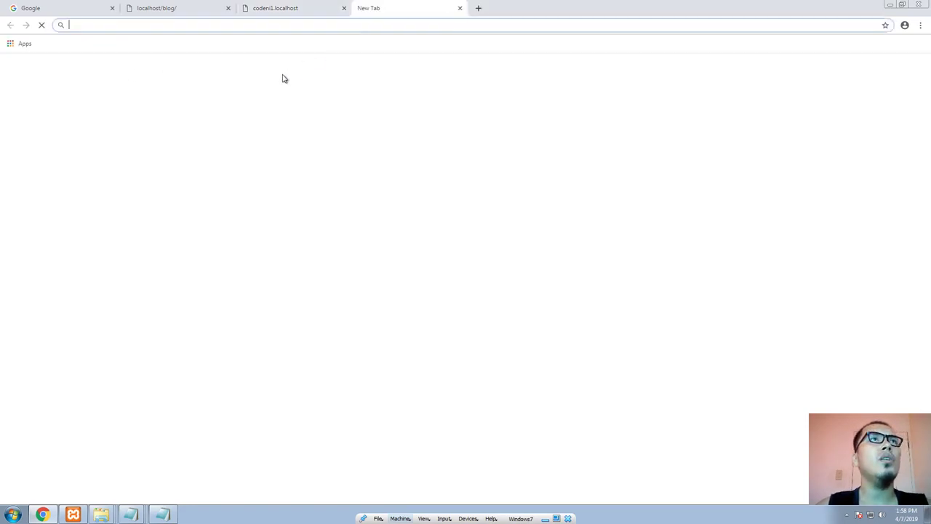
Step: Enter localhost as the start of the blank tab's address, check the localhost/blog address, and copy the codeni1.localhost address
text(localhost)
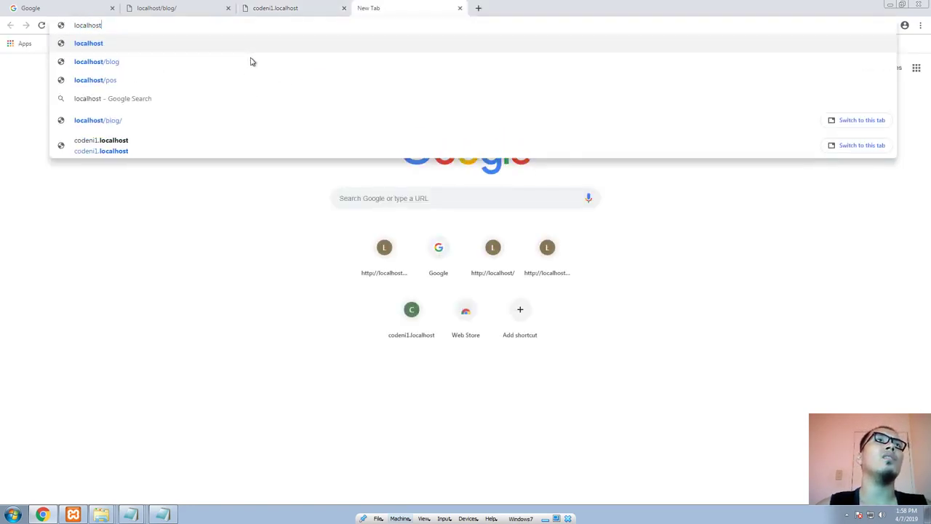
click(241, 255)
click(159, 7)
click(108, 25)
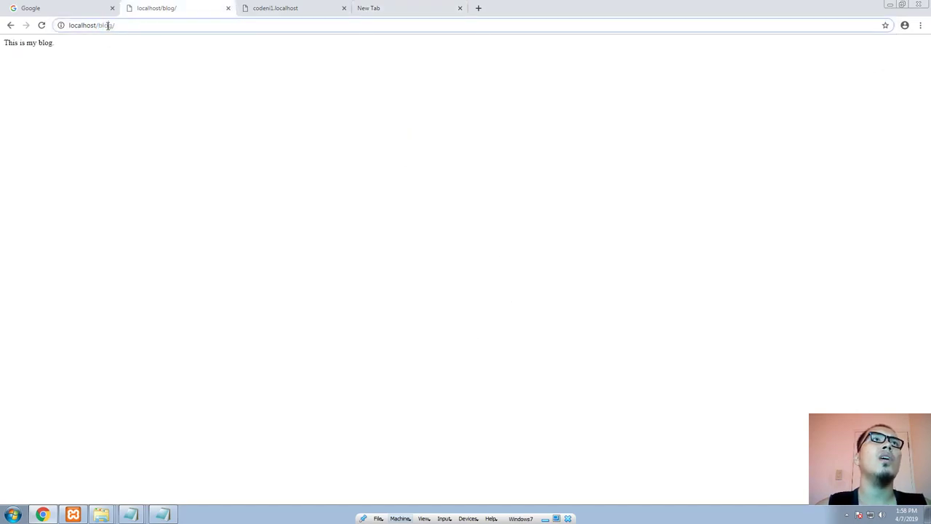
click(262, 8)
click(70, 24)
key(ctrl+c)
click(415, 7)
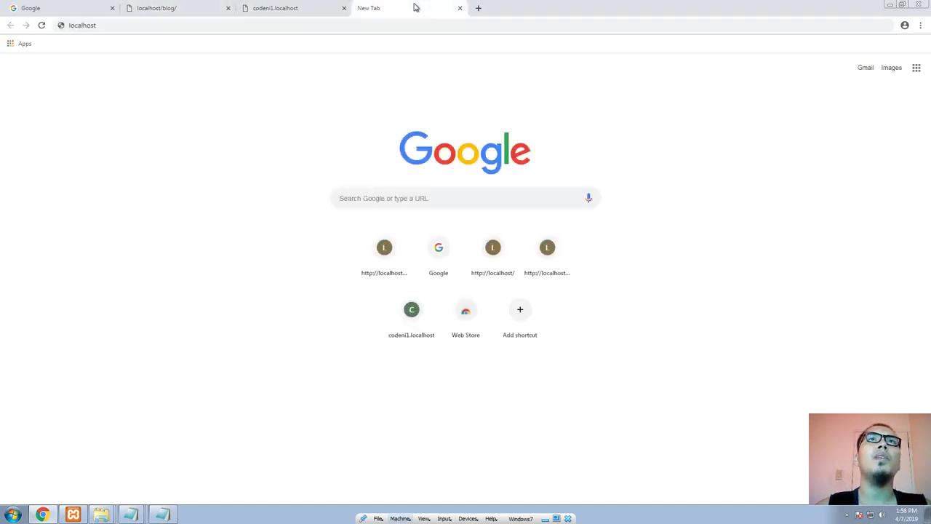
click(333, 26)
click(333, 25)
text(/)
key(ctrl+v)
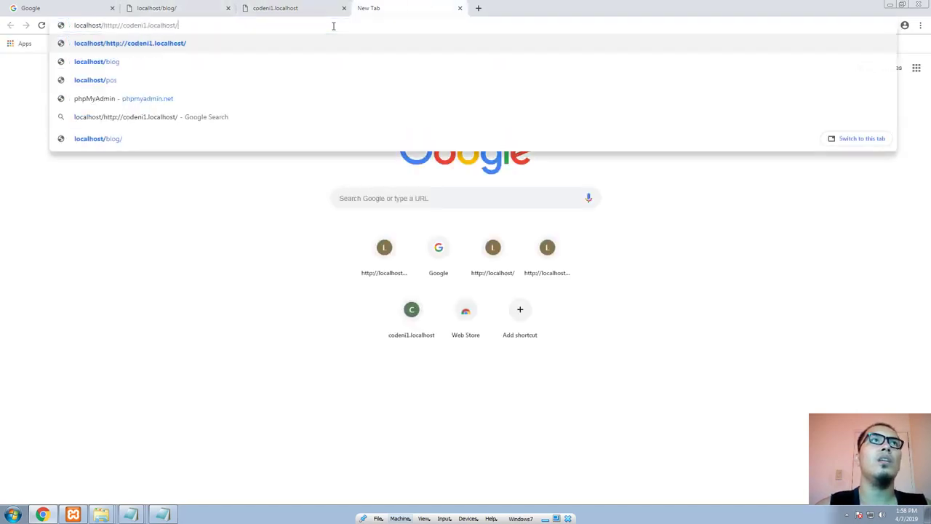
click(123, 27)
key(BackSpace)
key(BackSpace)
key(BackSpace)
key(BackSpace)
key(BackSpace)
key(BackSpace)
key(BackSpace)
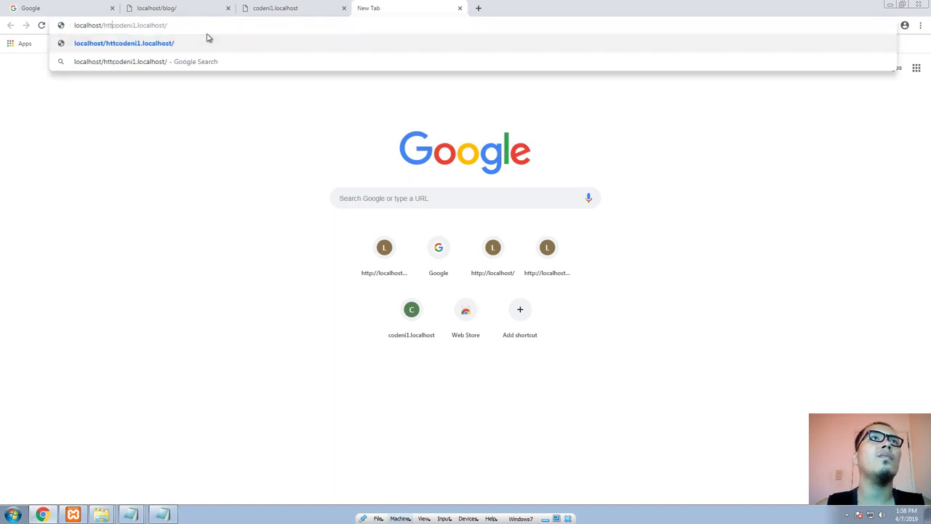
click(210, 29)
key(Return)
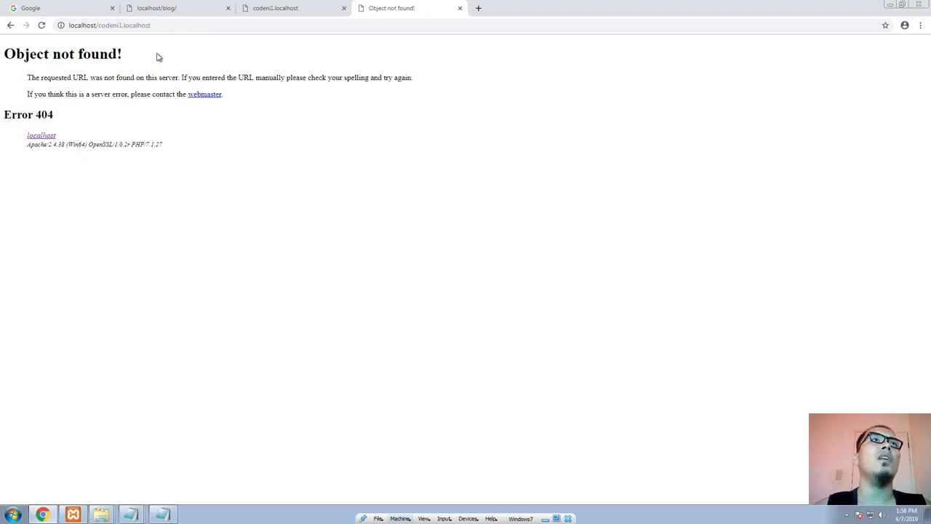
Step: Load localhost/codeni1.com instead, and bring up the codeni1.com folder in Explorer to compare its name with the address
click(149, 24)
double_click(140, 24)
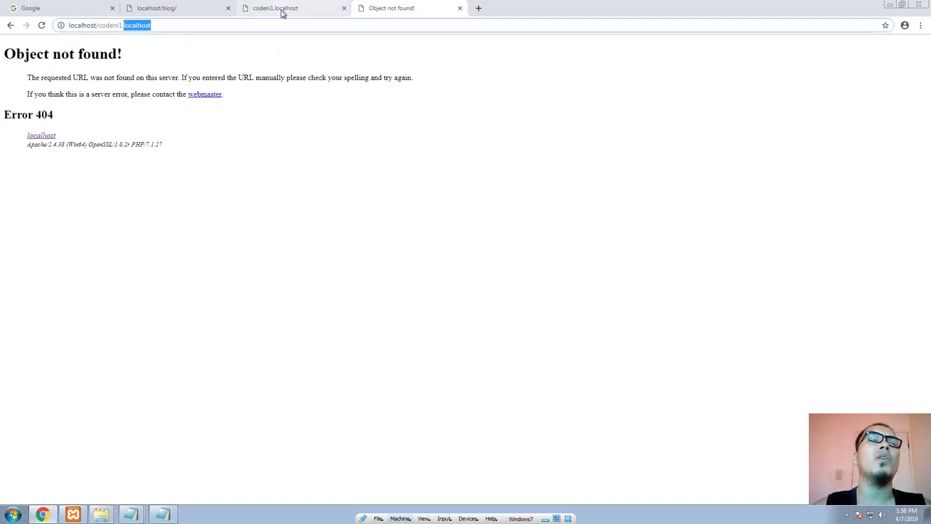
text(com)
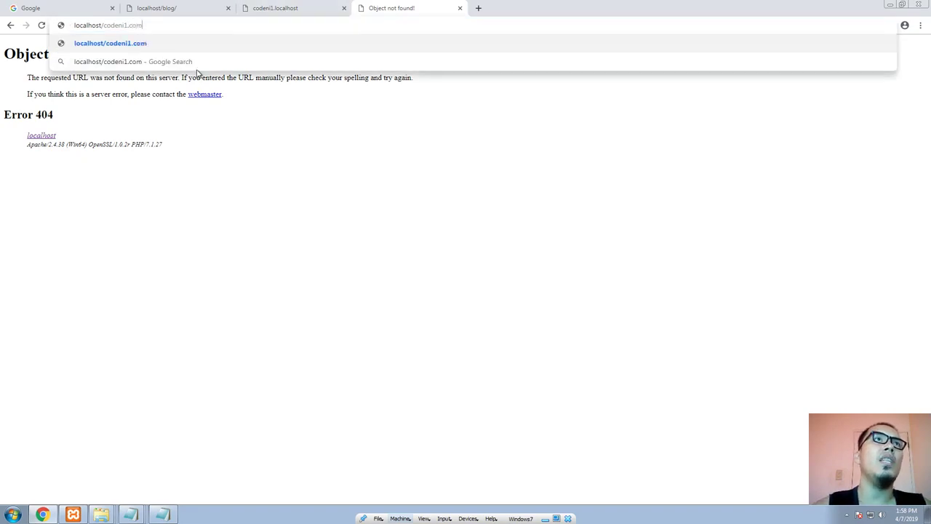
key(Return)
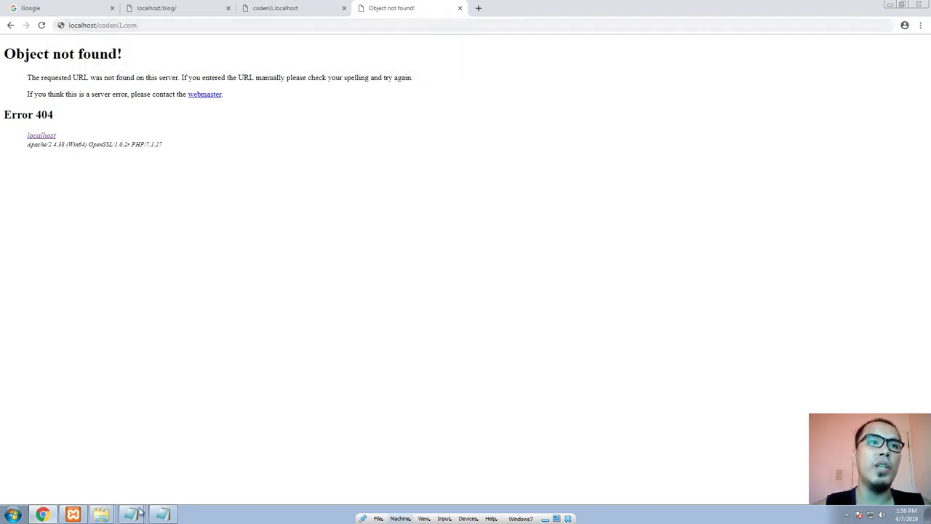
right_click(108, 509)
click(107, 492)
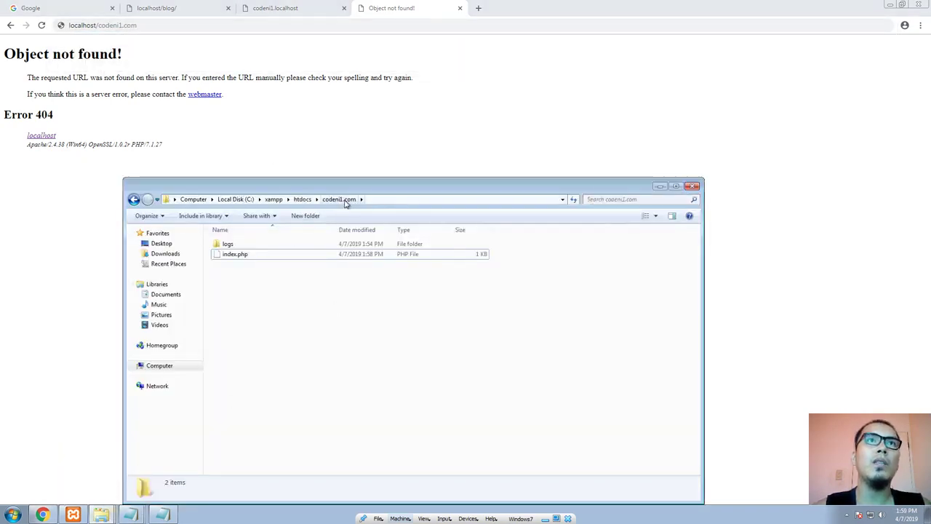
Step: Return to the browser to retry localhost/codeni1.com, and close that tab, leaving the codeni1.localhost page open
click(391, 36)
click(401, 30)
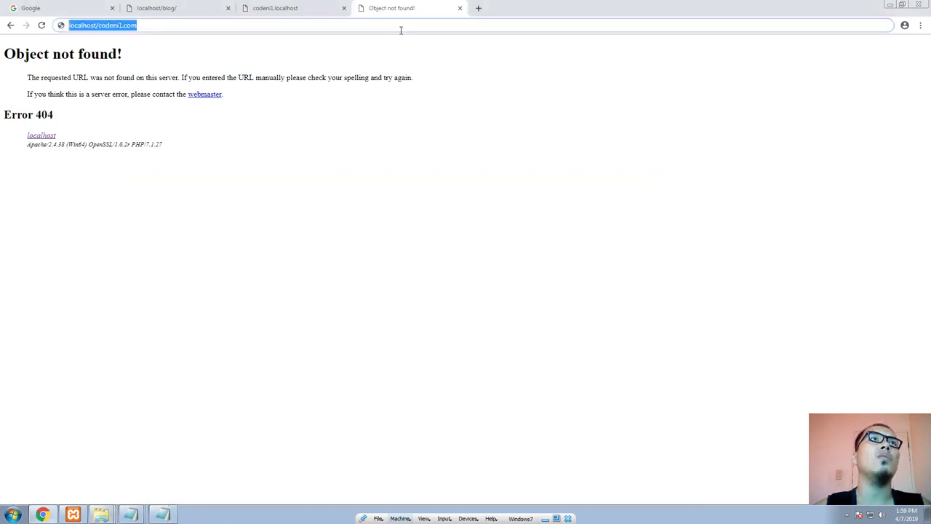
key(Return)
click(401, 31)
key(Return)
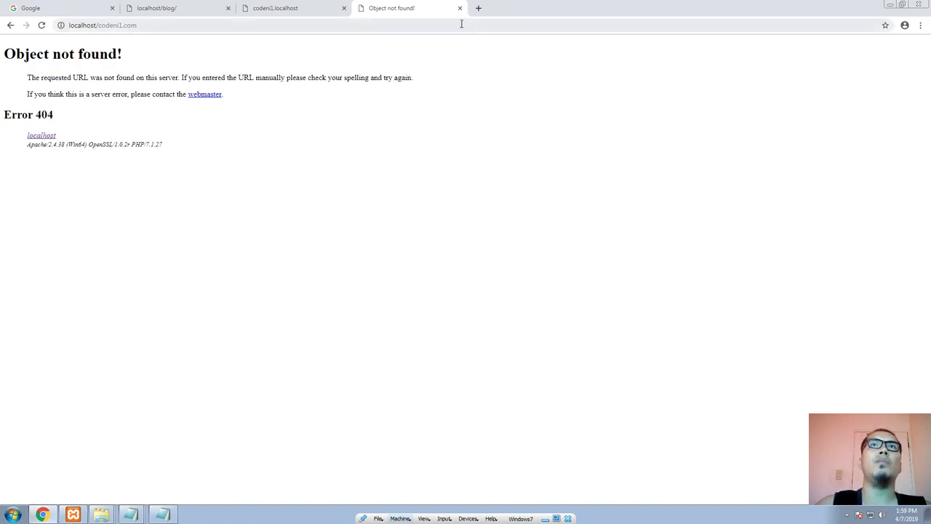
click(269, 9)
key(ctrl+c)
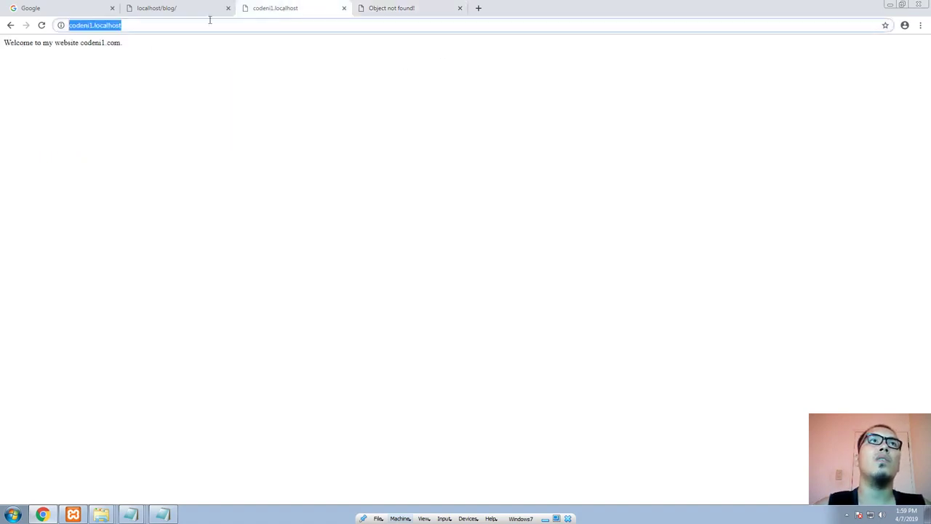
click(460, 9)
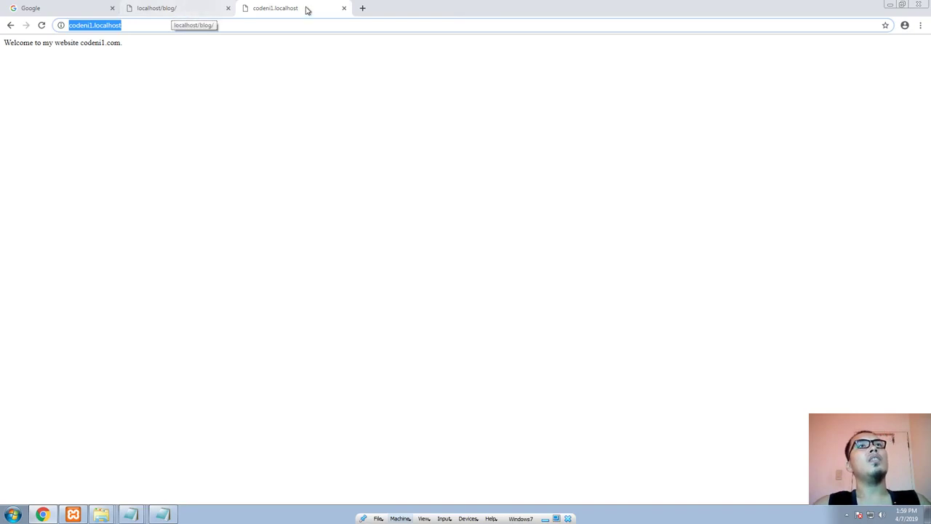
Step: Detach a new blank tab into its own window and enter localhost/codeni1.com as its address without loading it
click(362, 8)
drag(372, 11, 239, 72)
double_click(284, 5)
key(ctrl+v)
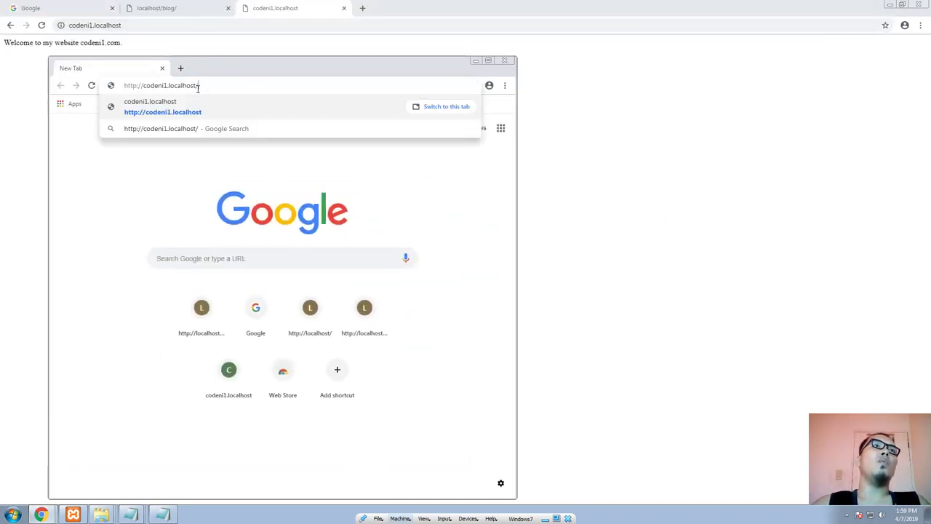
key(ctrl+a)
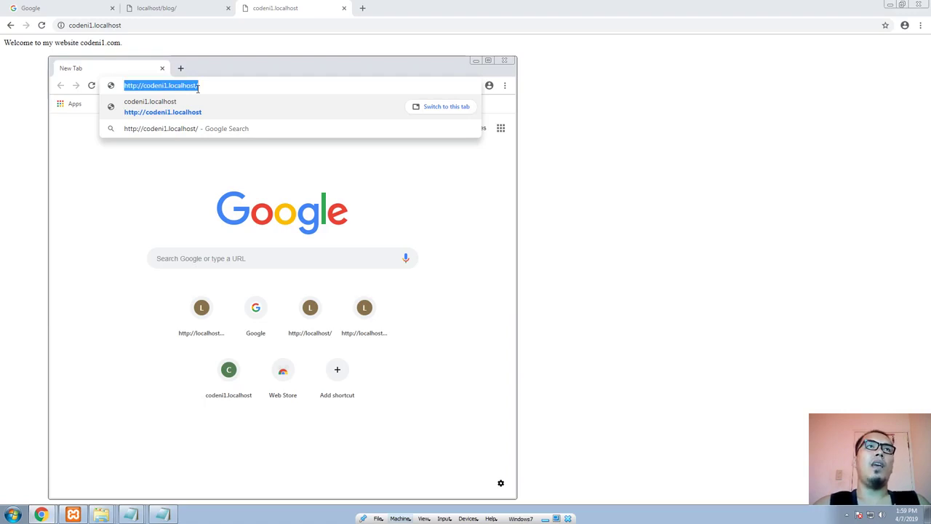
text(localhost/)
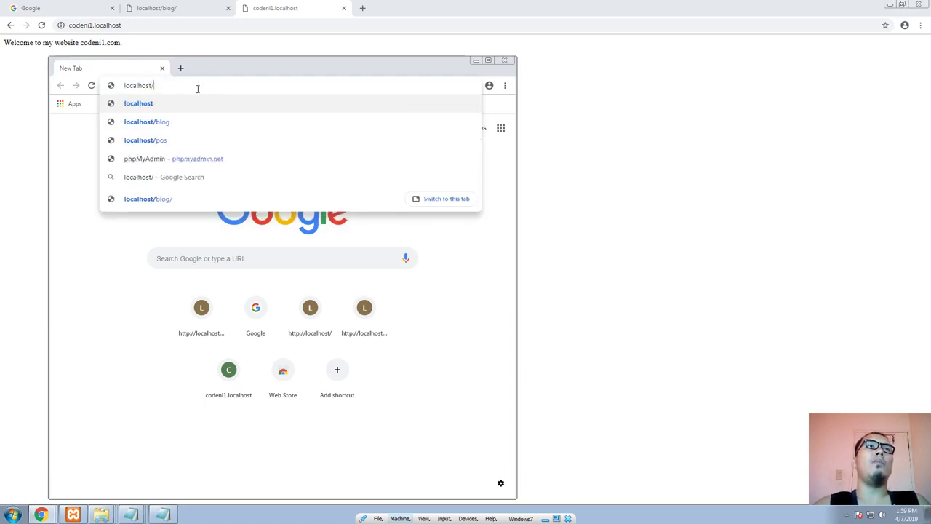
text(co)
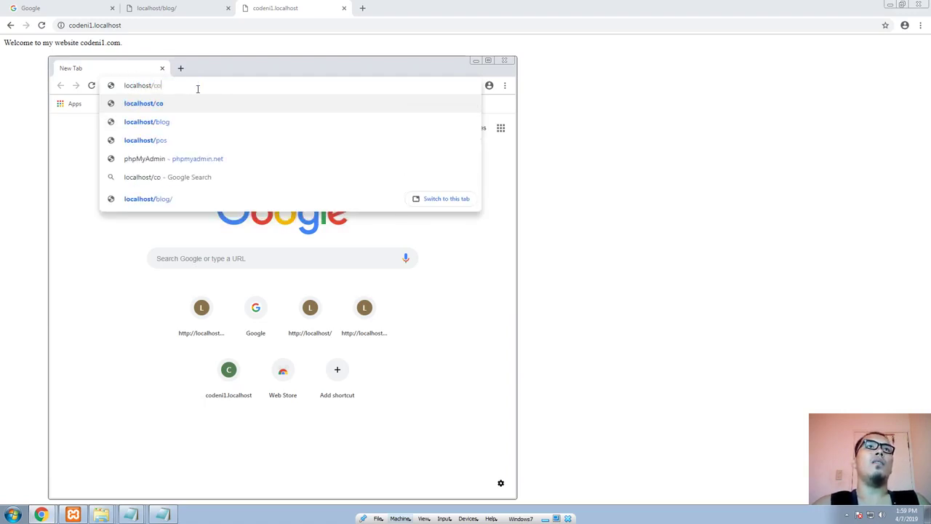
text(deni1.com)
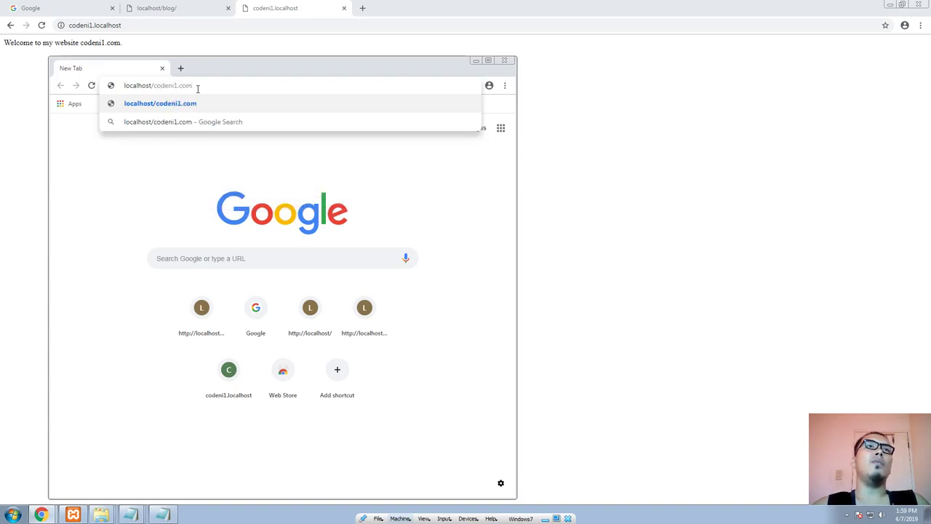
Step: Compare the localhost/codeni1.com address in the small window with the codeni1.localhost address in the main browser window
click(102, 516)
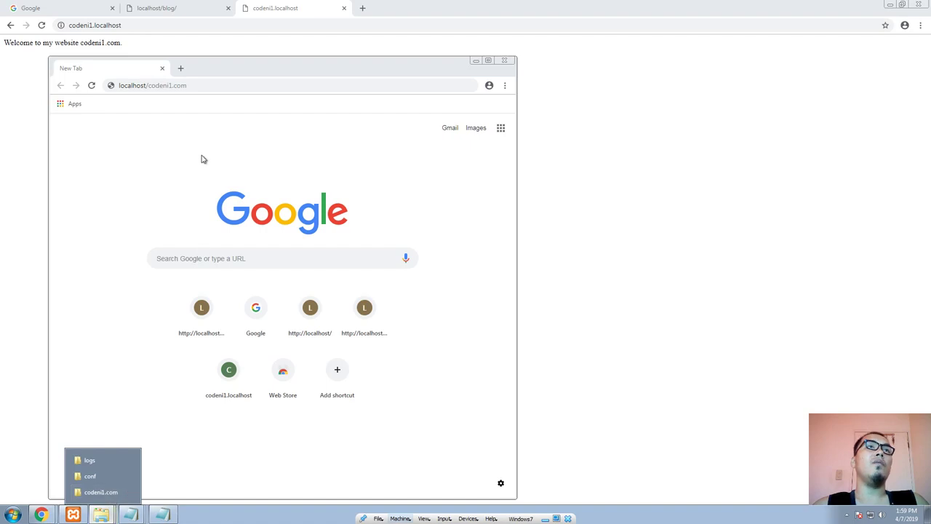
drag(260, 75, 249, 69)
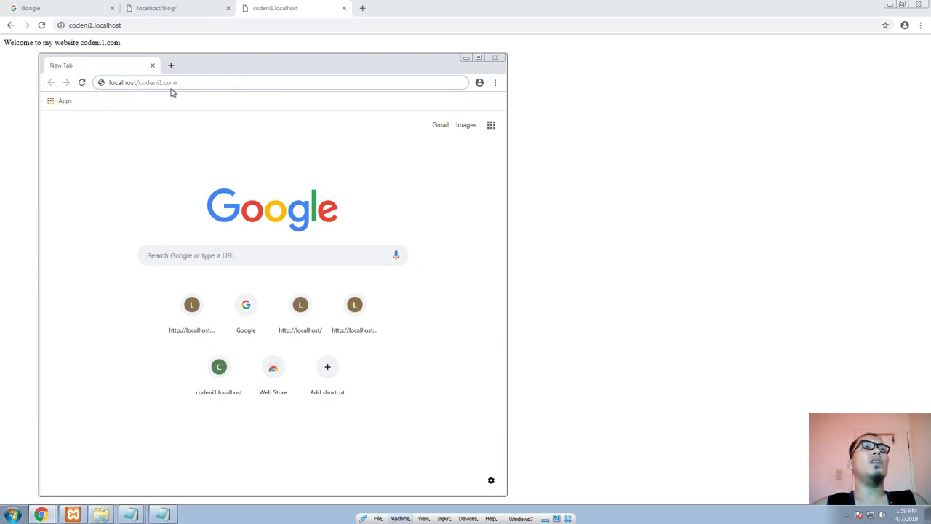
click(70, 25)
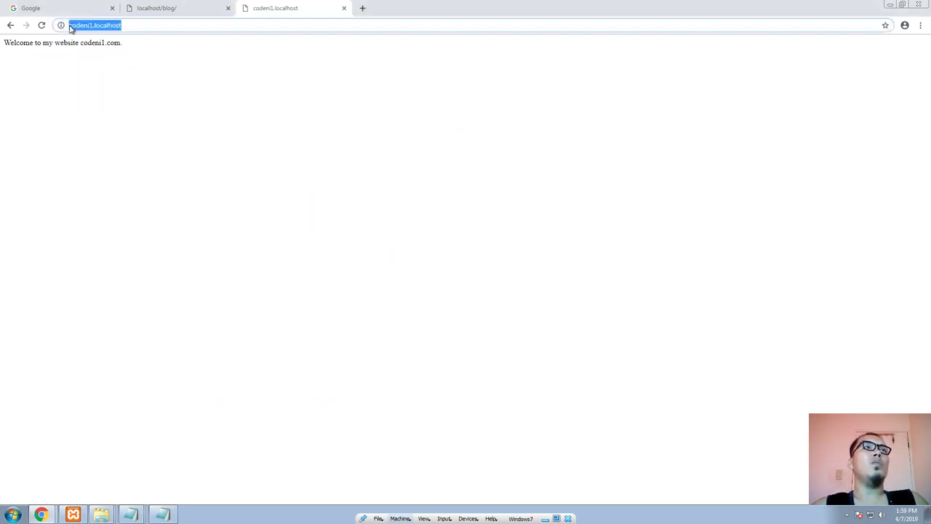
key(alt+Tab)
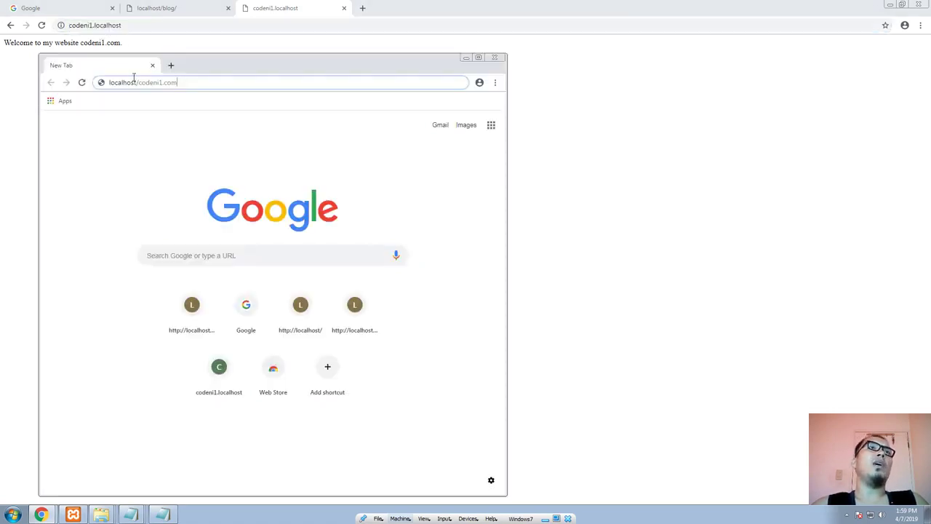
click(82, 25)
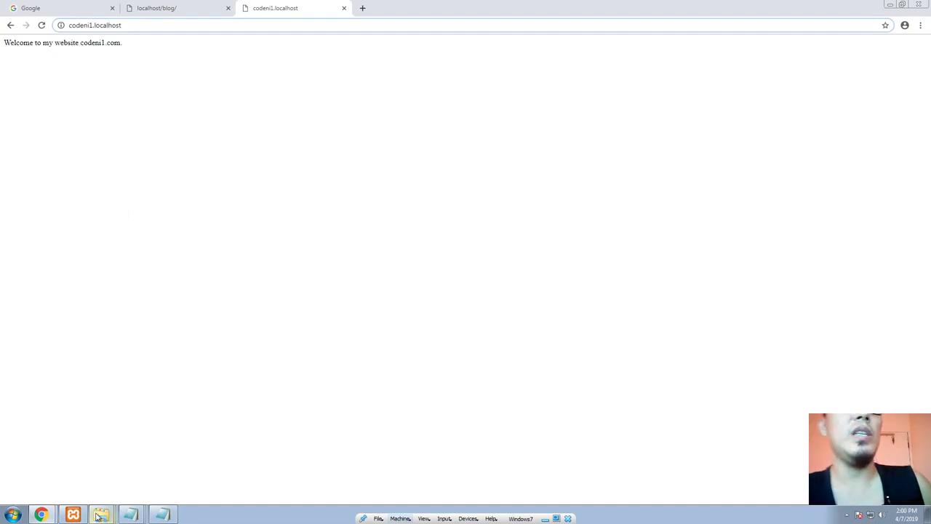
mouse_move(98, 515)
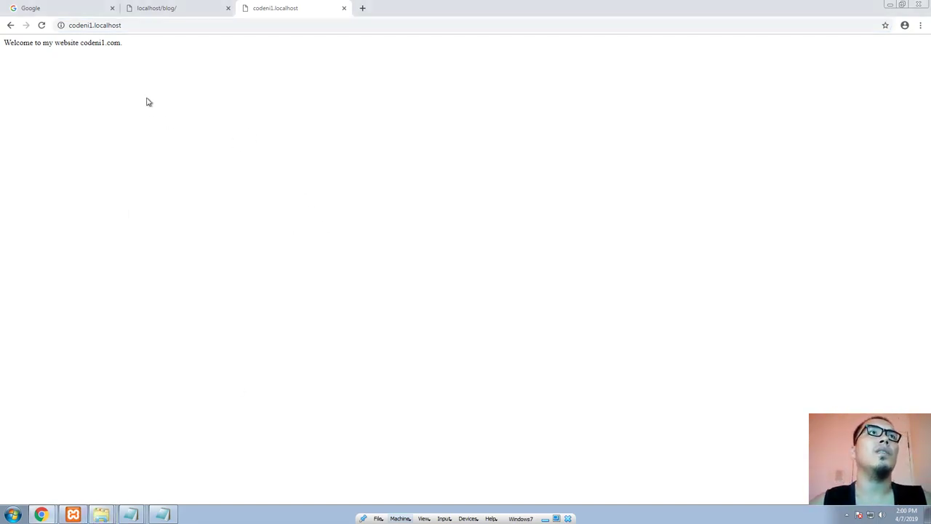
Step: Switch to the hosts file in Notepad, comment out its codeni1.localhost line with #, and close the file
click(73, 515)
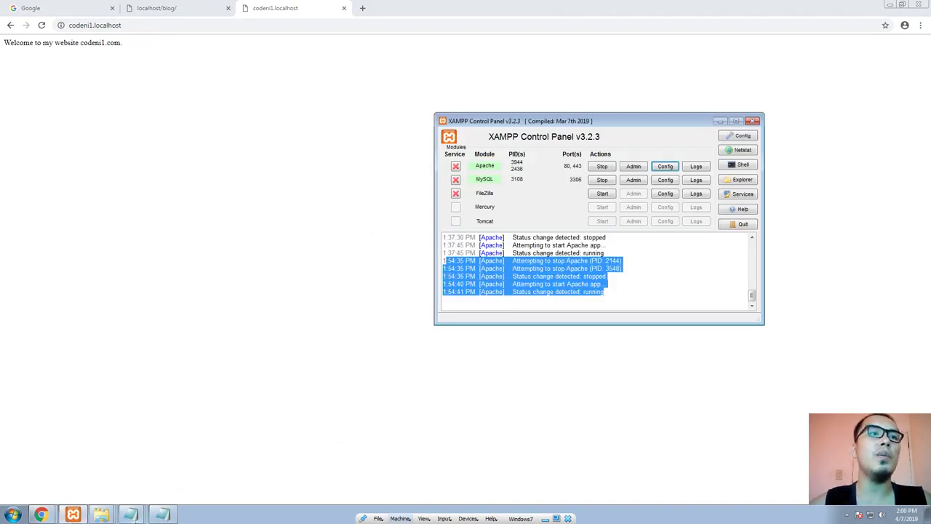
click(130, 515)
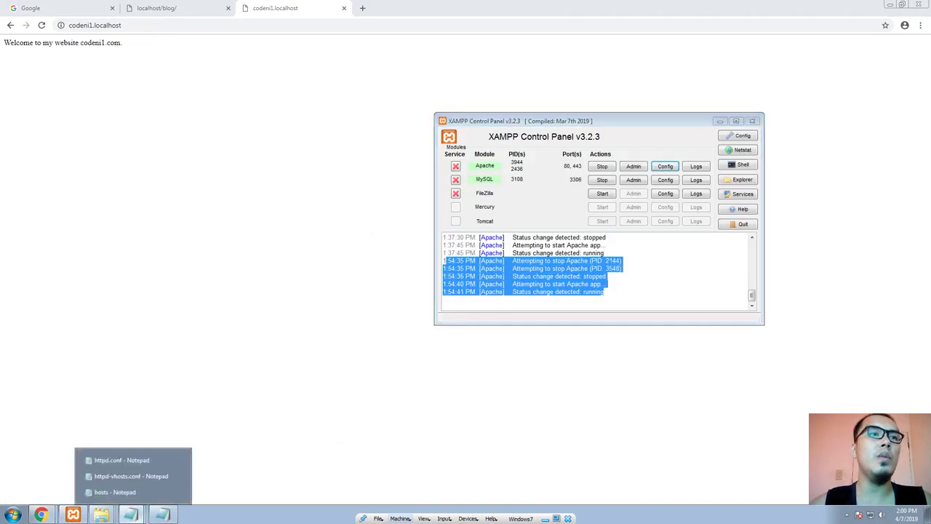
click(117, 492)
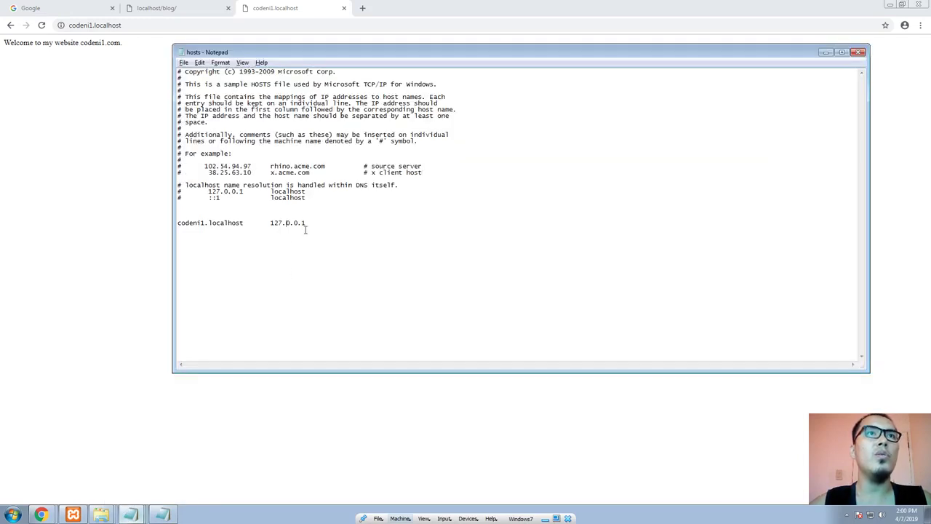
click(178, 222)
text(#)
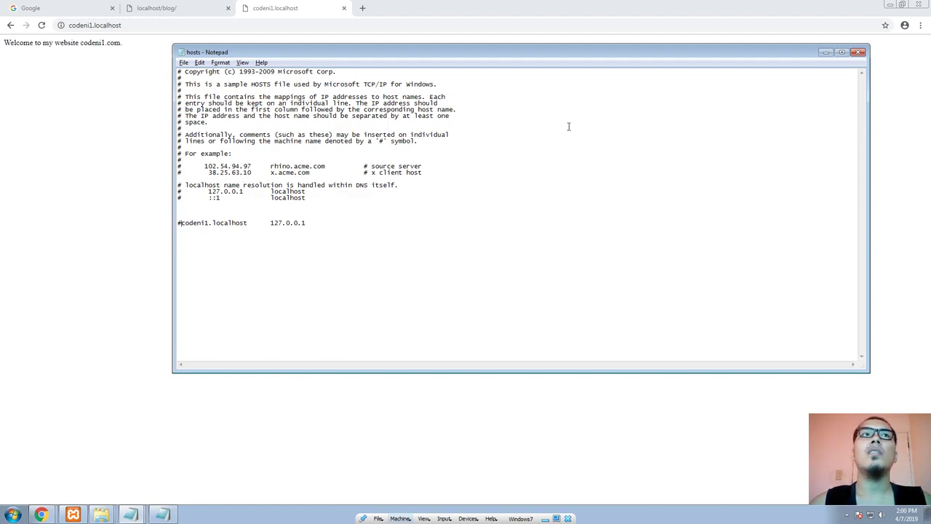
click(857, 53)
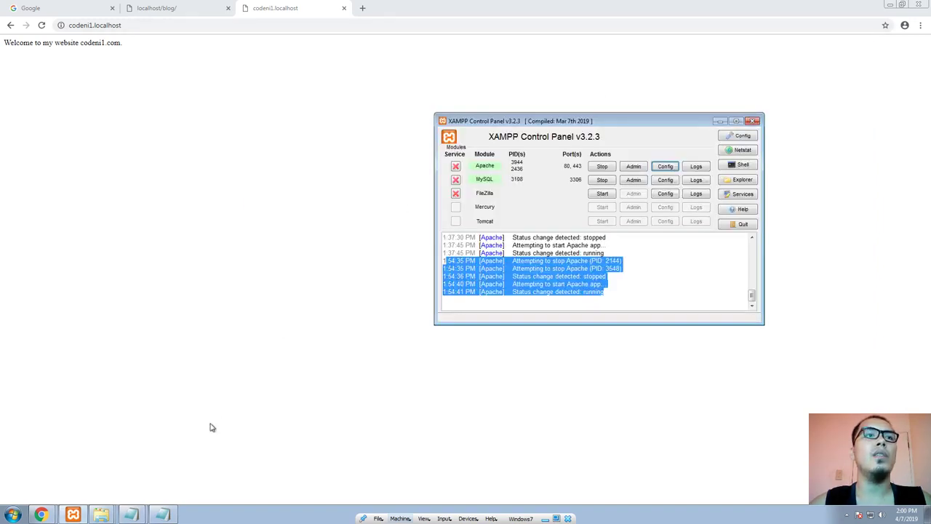
Step: Stop and restart the Apache module in the XAMPP Control Panel
click(620, 260)
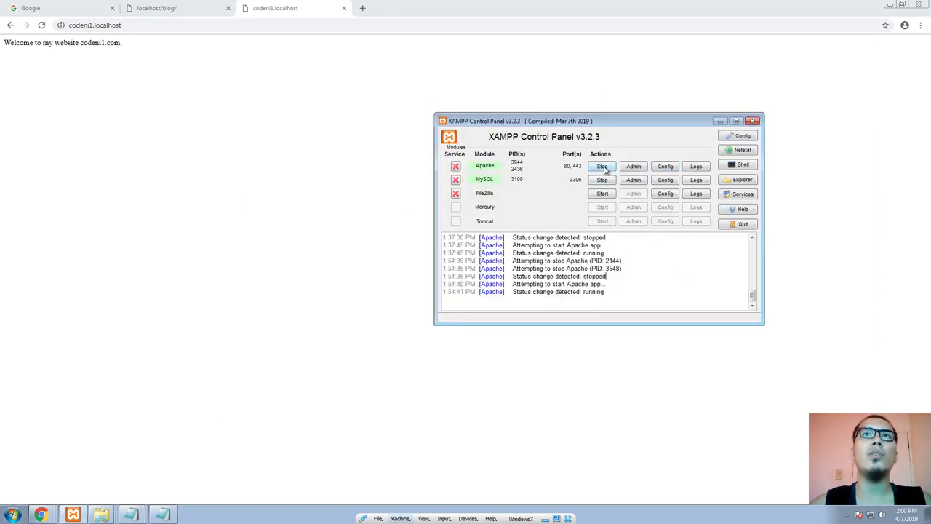
click(603, 167)
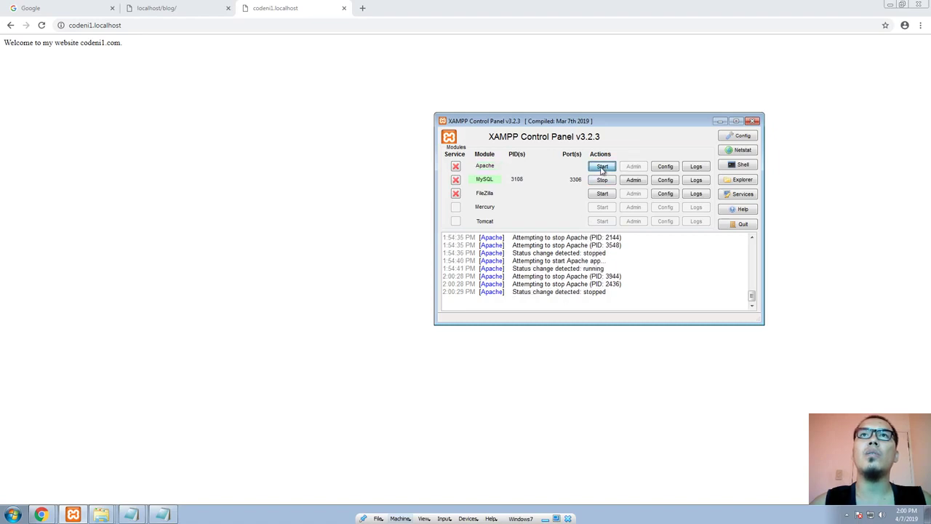
click(602, 167)
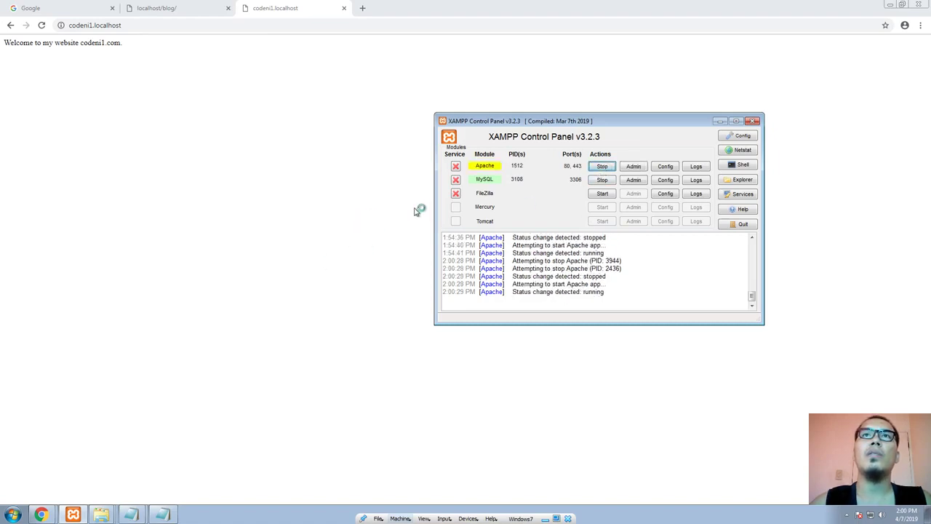
Step: Load localhost in a new tab of the main browser window to test it after the restart
click(368, 11)
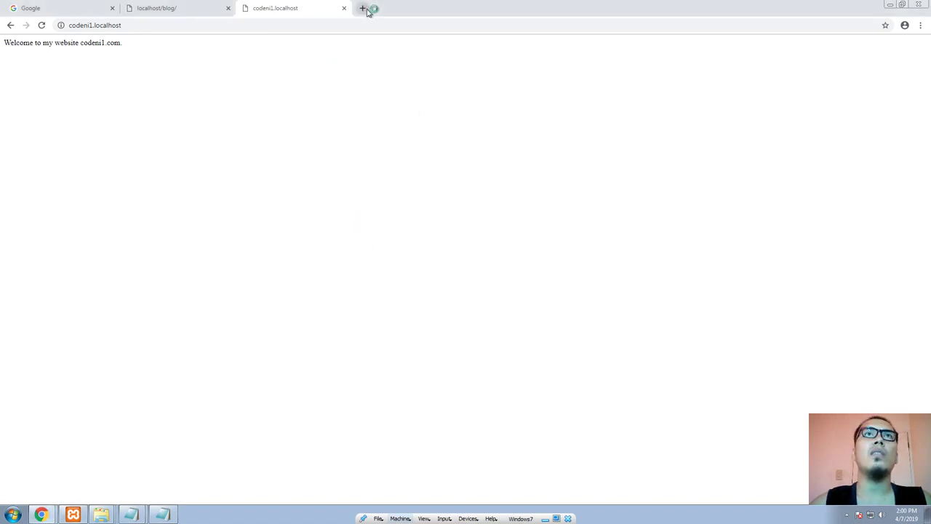
click(364, 9)
text(localhost)
key(Return)
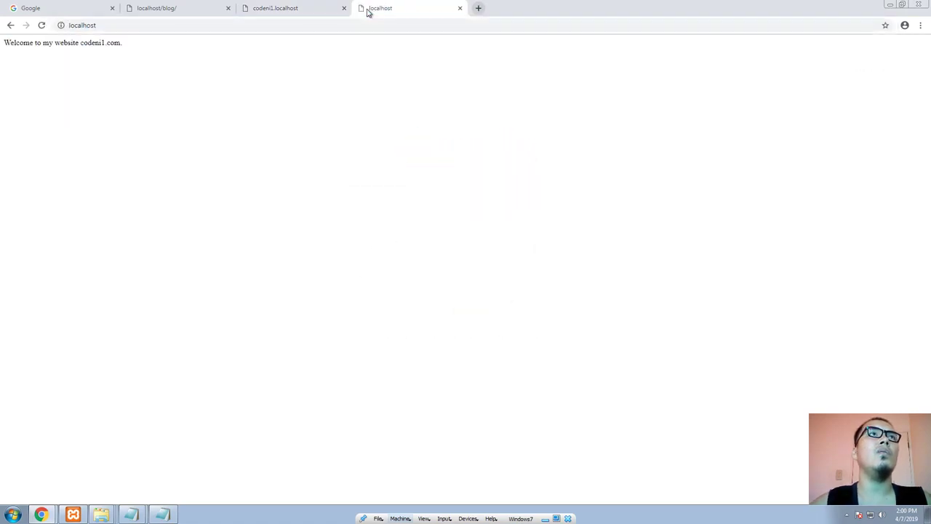
click(286, 27)
click(319, 27)
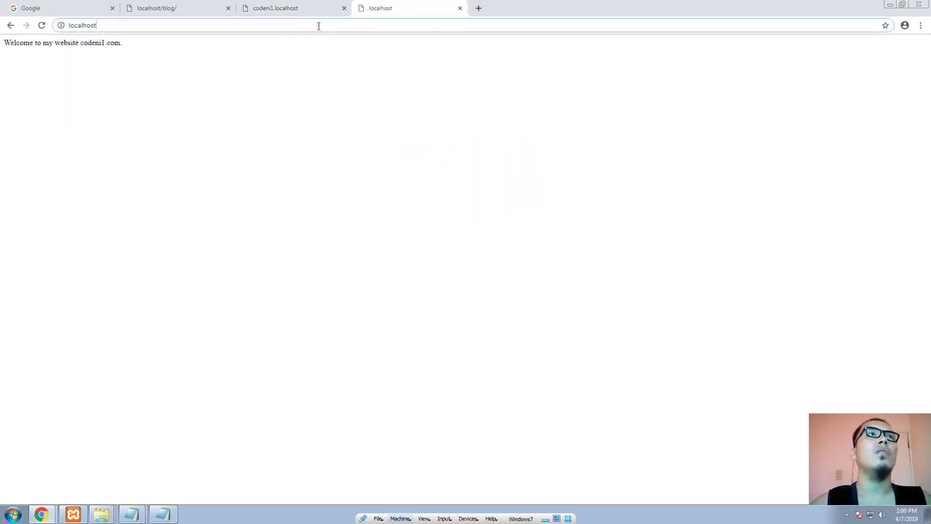
text(/)
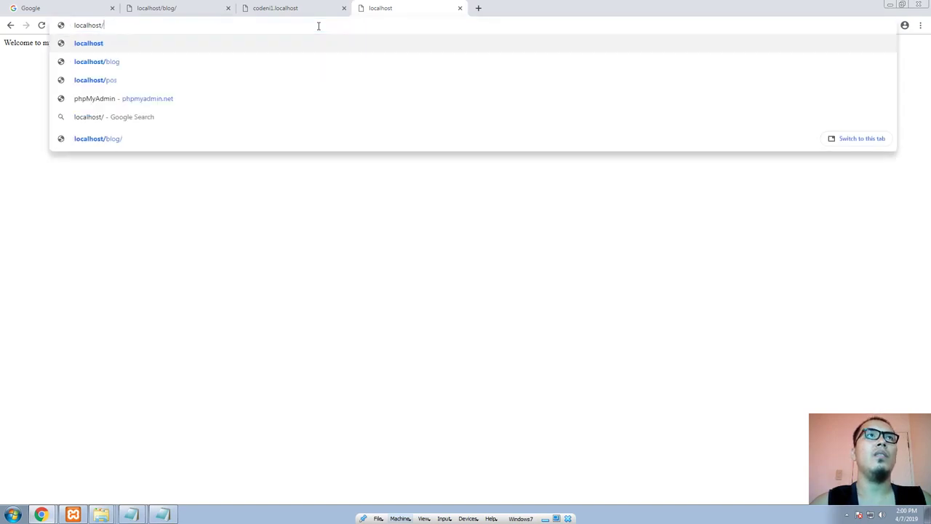
key(Escape)
Step: Switch to httpd-vhosts.conf in Notepad and delete the custom virtual host block below the commented-out dummy-host examples
click(106, 514)
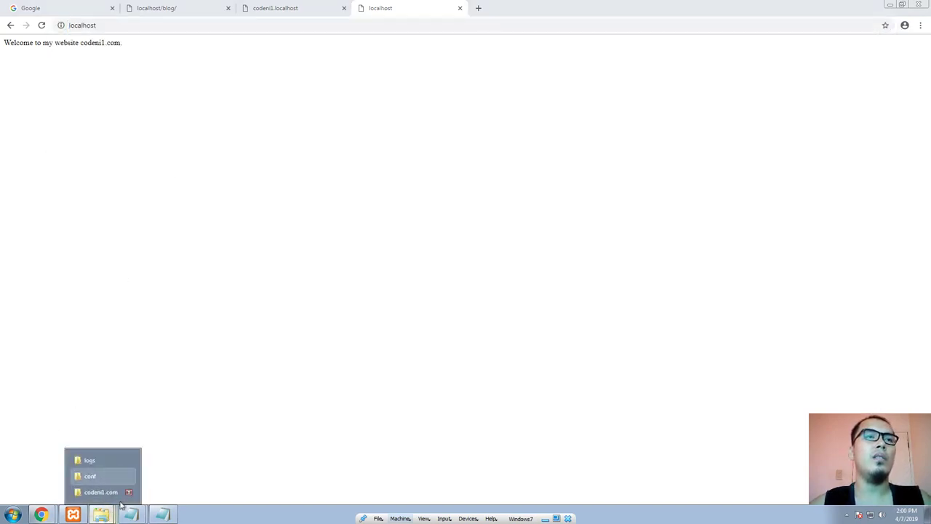
mouse_move(131, 514)
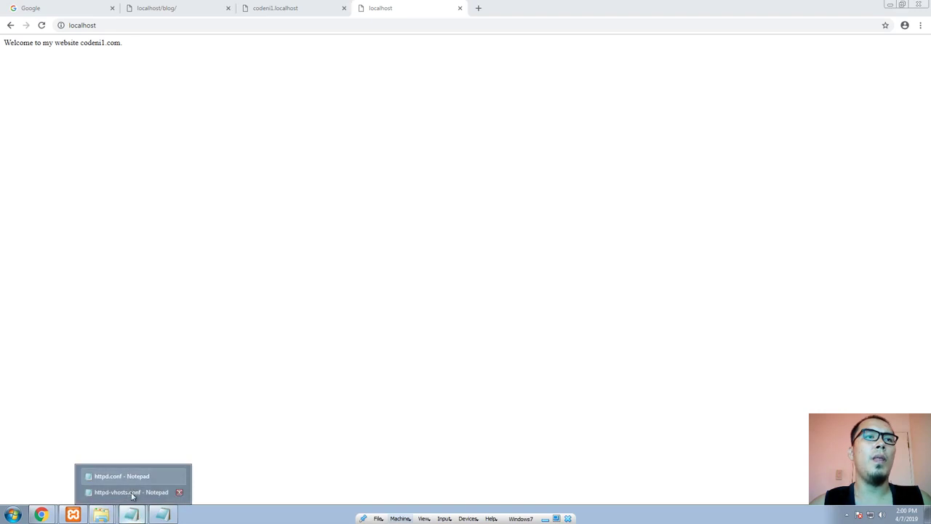
click(131, 492)
drag(237, 349, 148, 308)
key(Delete)
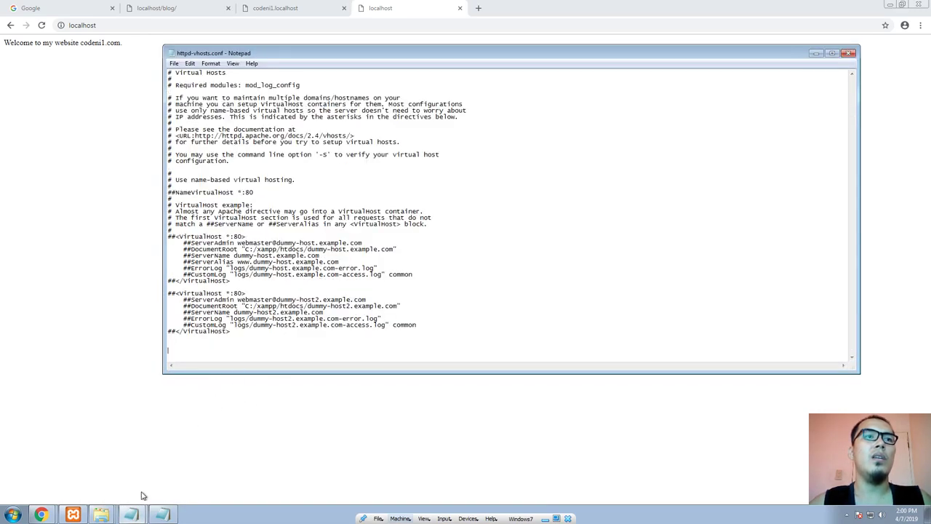
Step: Stop and restart Apache in the XAMPP Control Panel to apply the virtual hosts change
click(76, 513)
click(602, 166)
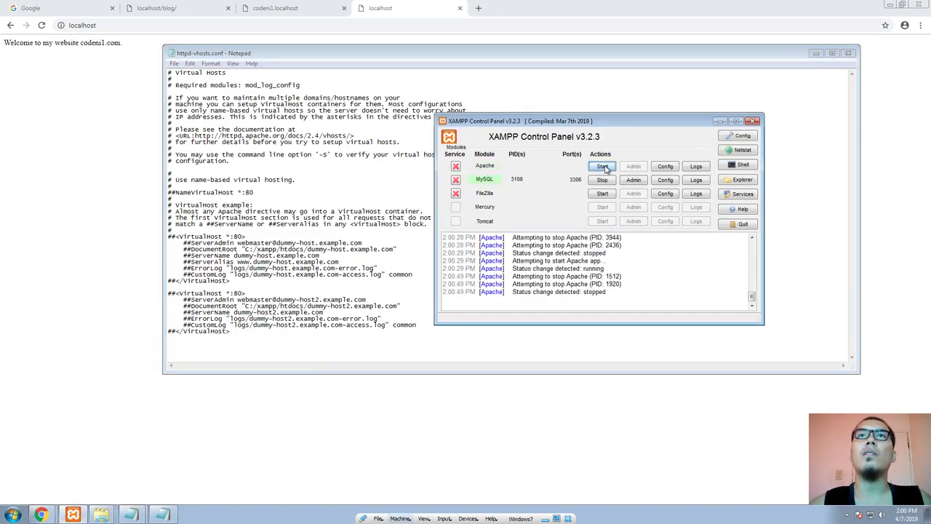
click(602, 166)
Step: Extend the localhost address in the browser to localhost/codeni1.com and load it
click(152, 26)
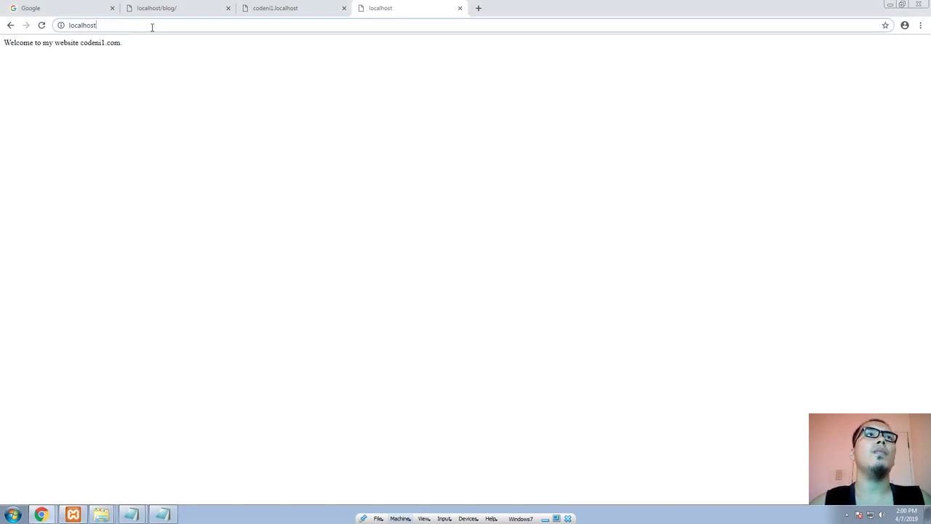
text(/code)
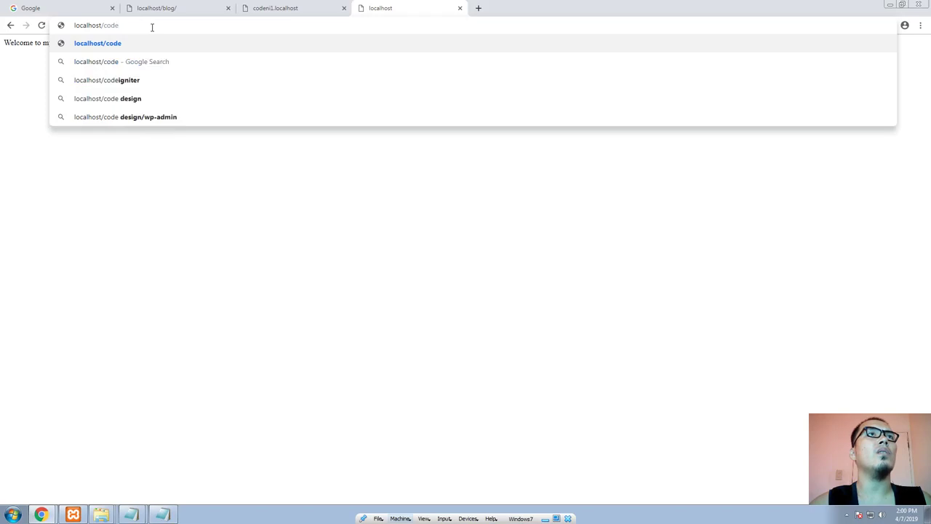
text(ni1.com)
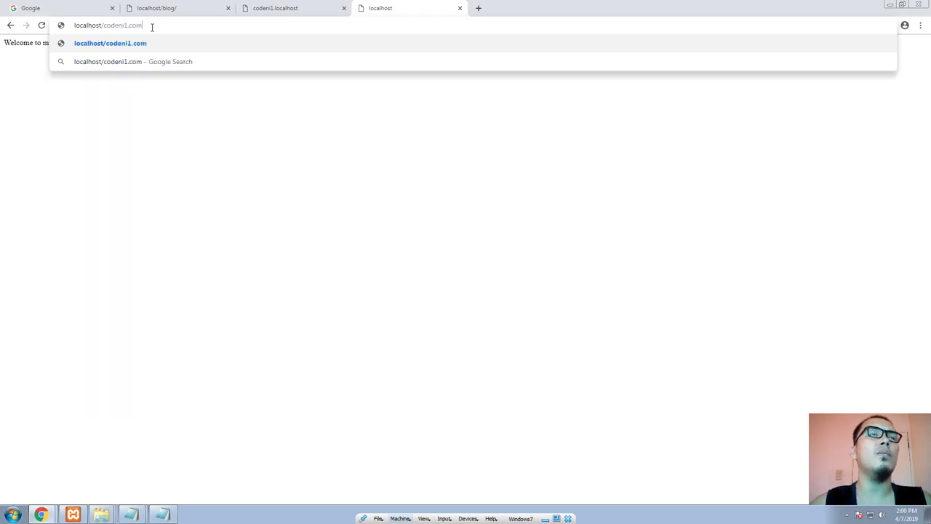
key(Return)
Step: Check the XAMPP Control Panel and the codeni1.com folder in htdocs, and load localhost/codeni1.com again in the browser
click(77, 514)
click(109, 513)
click(112, 494)
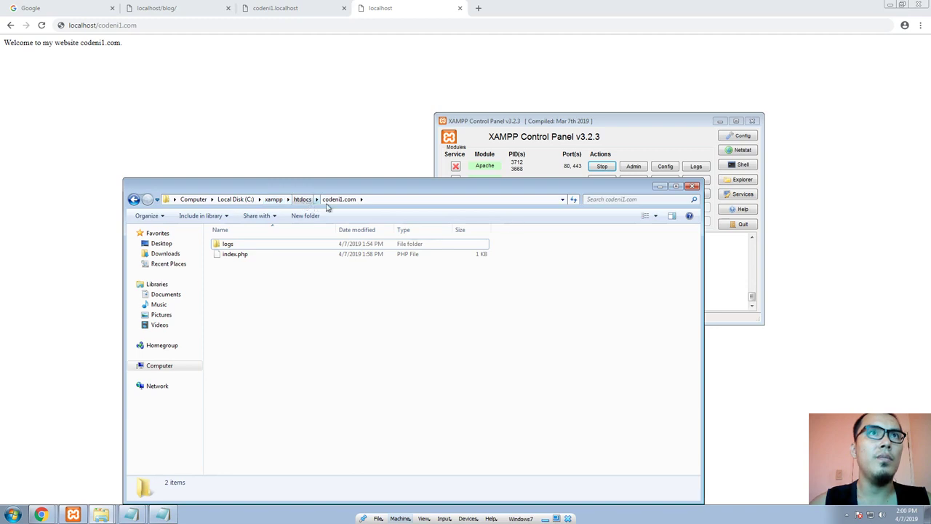
click(189, 27)
key(Return)
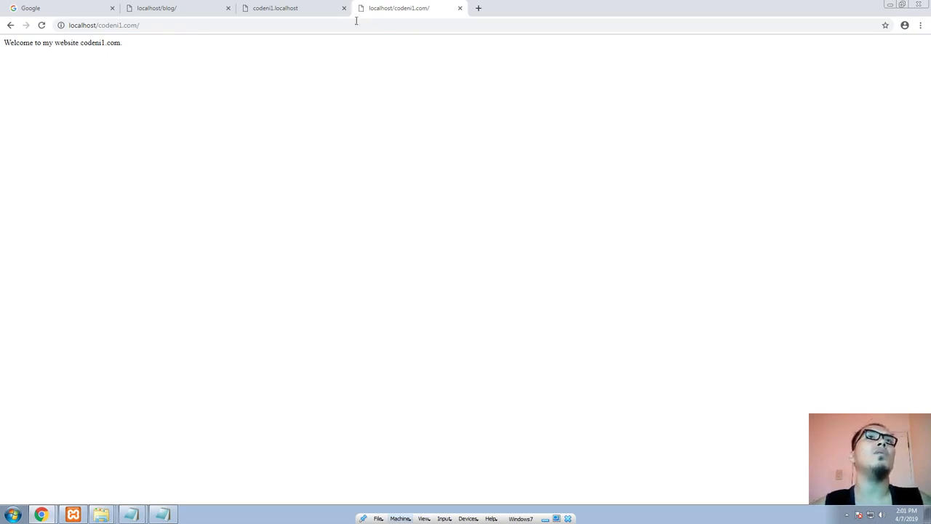
Step: Detach the localhost/codeni1.com tab into its own small window over the codeni1.localhost page for comparison
drag(391, 10, 306, 43)
drag(321, 88, 229, 92)
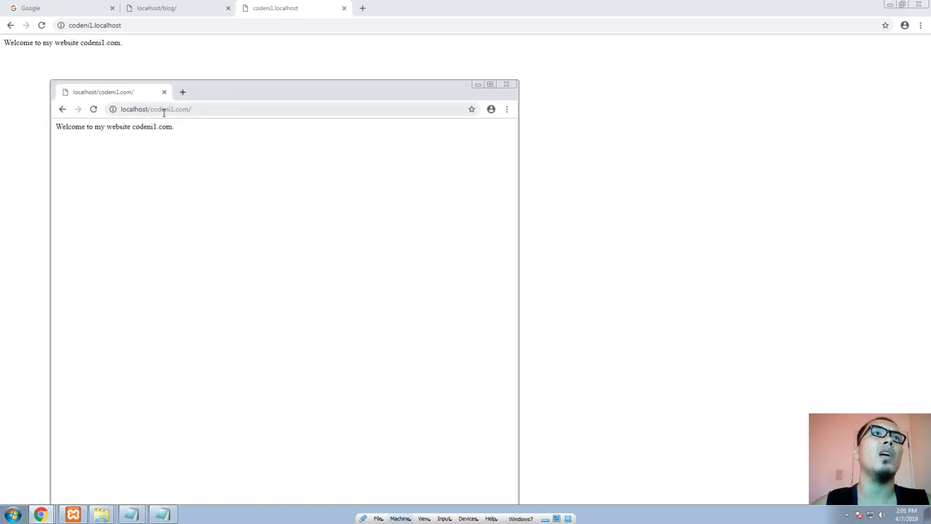